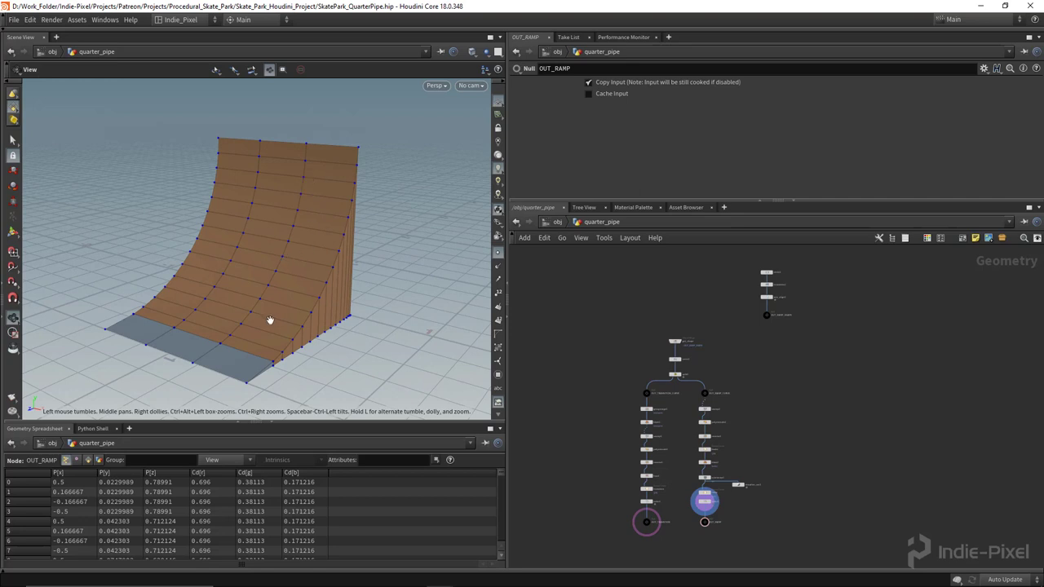
# - Display the sweep2 node's result and review its Surface settings
pyautogui.scroll(7, 708, 440)
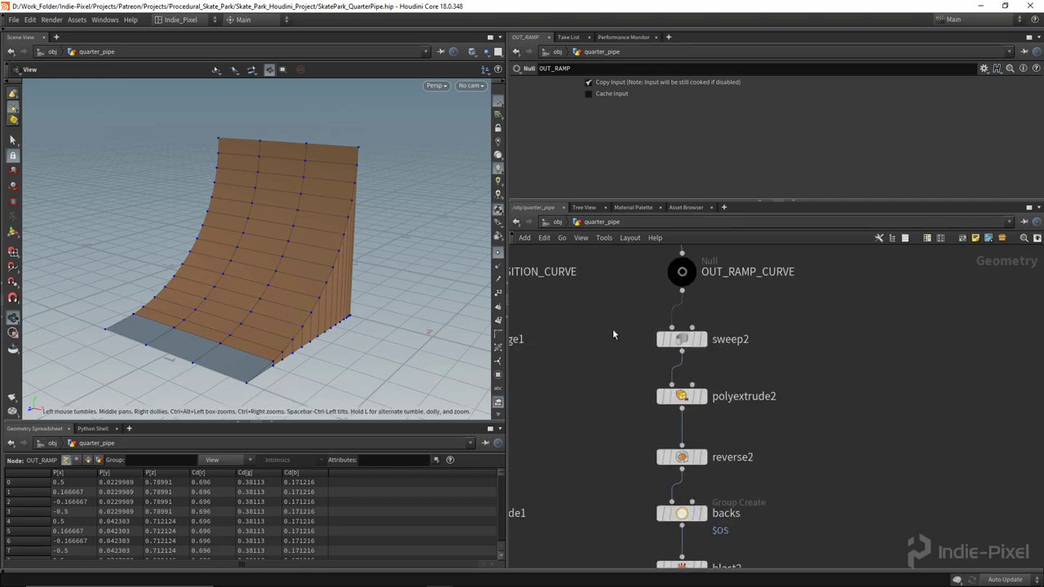
pyautogui.click(702, 339)
pyautogui.click(682, 339)
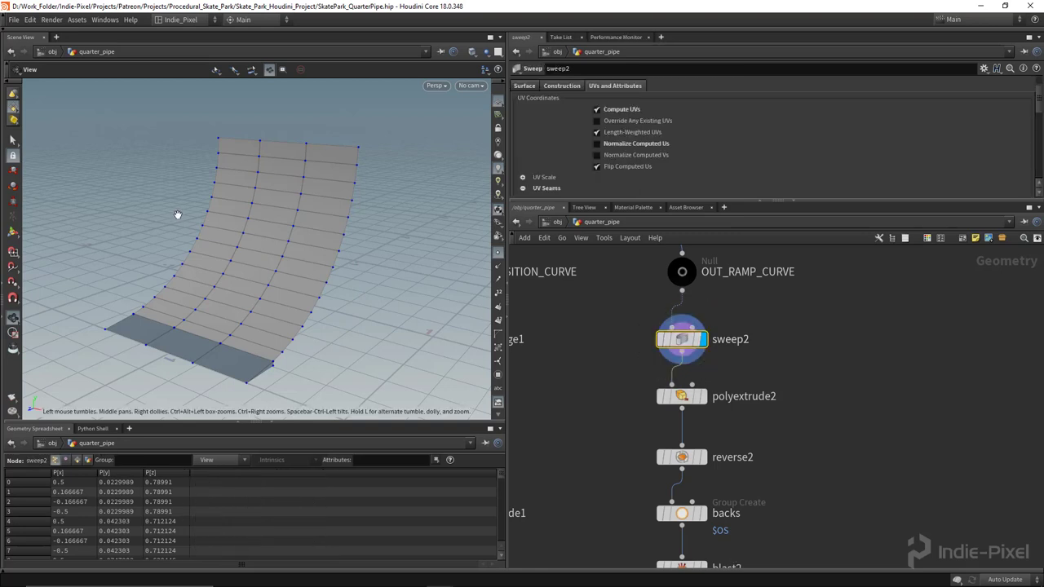
pyautogui.moveTo(177, 214); pyautogui.dragTo(319, 144)
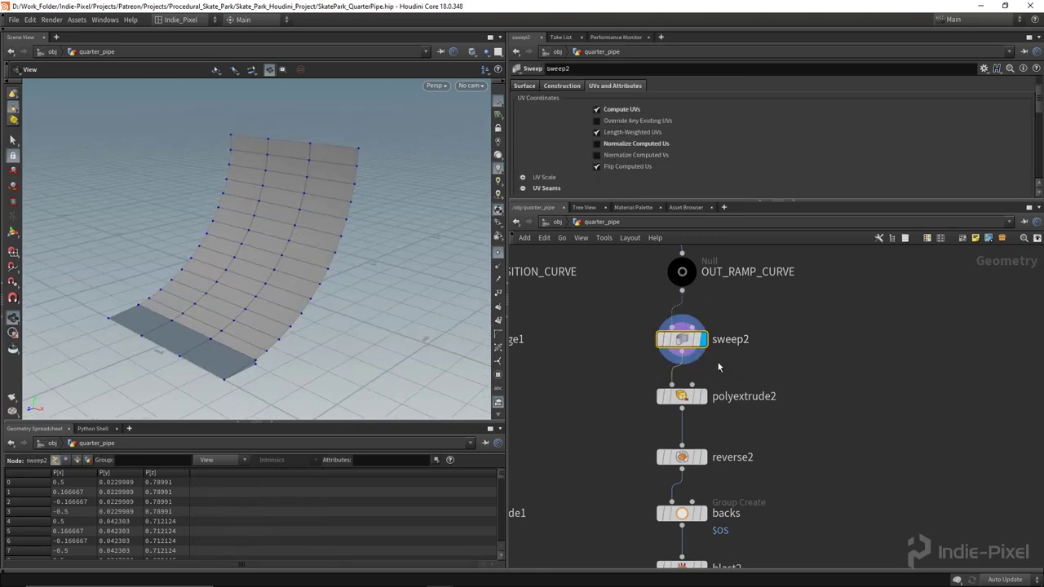
pyautogui.moveTo(828, 200); pyautogui.dragTo(828, 275)
pyautogui.click(525, 92)
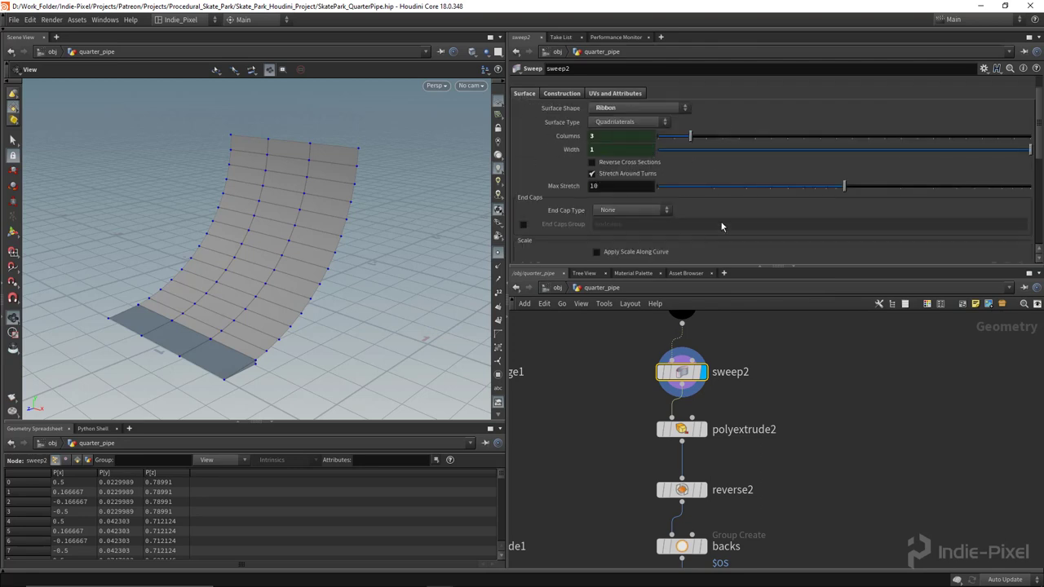
pyautogui.scroll(-3, 722, 226)
pyautogui.scroll(3, 697, 228)
pyautogui.moveTo(806, 267); pyautogui.dragTo(806, 159)
# - Create a reference copy of the sweep2 node and place it in the empty space beside the OUT_RAMP_CURVE chain
pyautogui.moveTo(679, 326); pyautogui.dragTo(576, 289, button='middle')
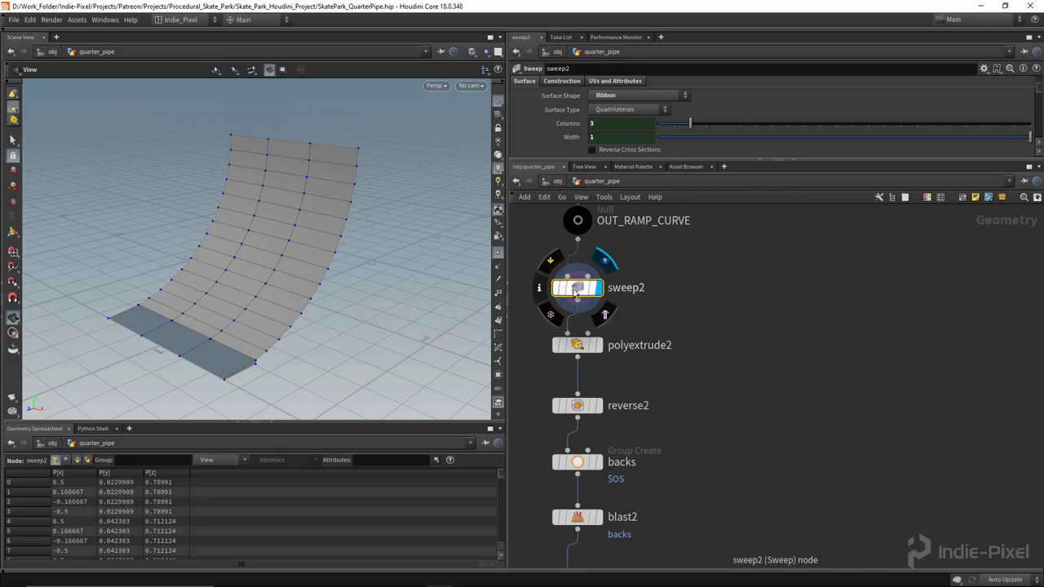
pyautogui.rightClick(577, 291)
pyautogui.moveTo(606, 307)
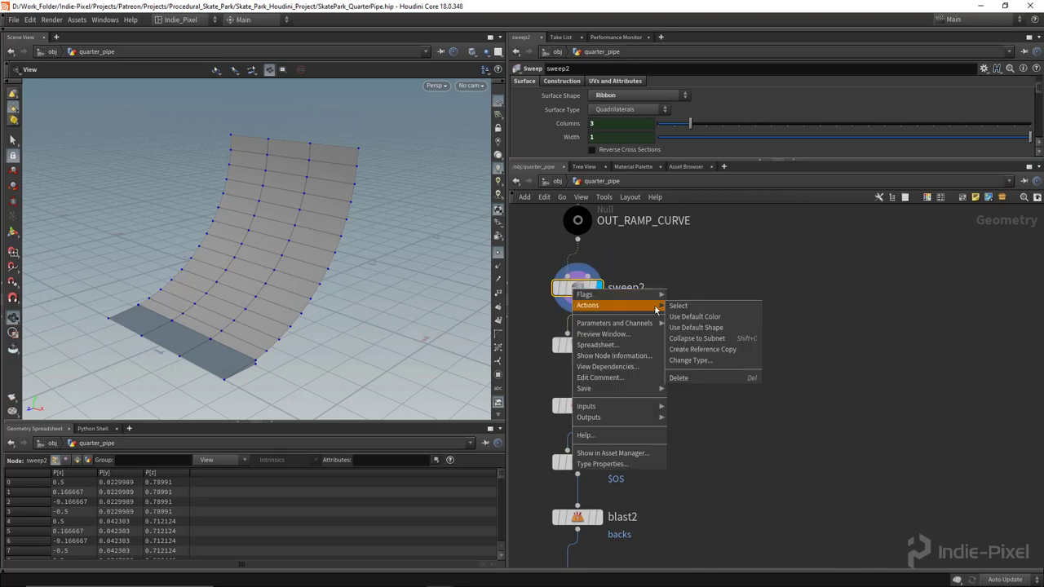
pyautogui.click(714, 356)
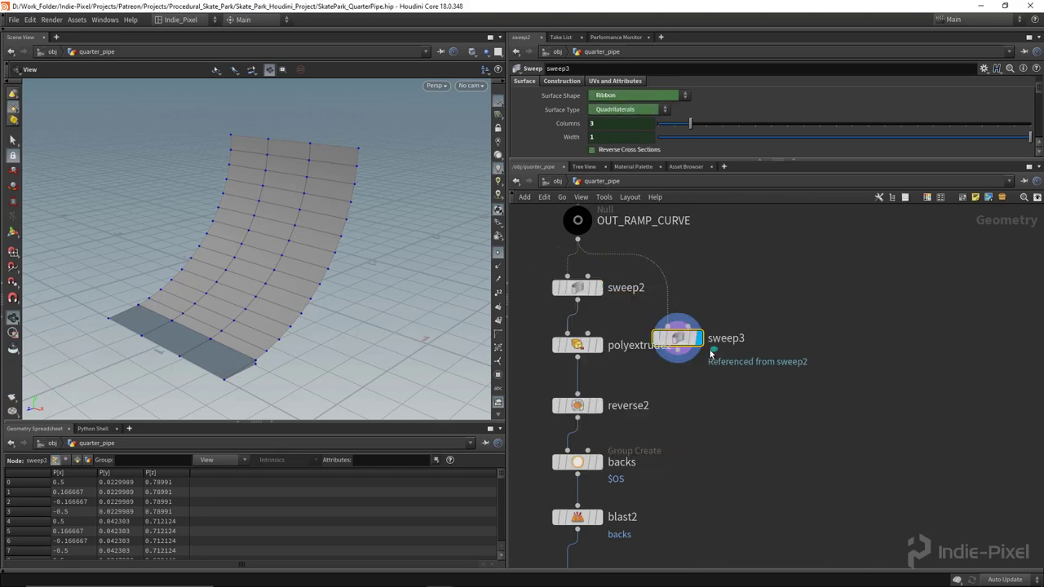
pyautogui.click(872, 317)
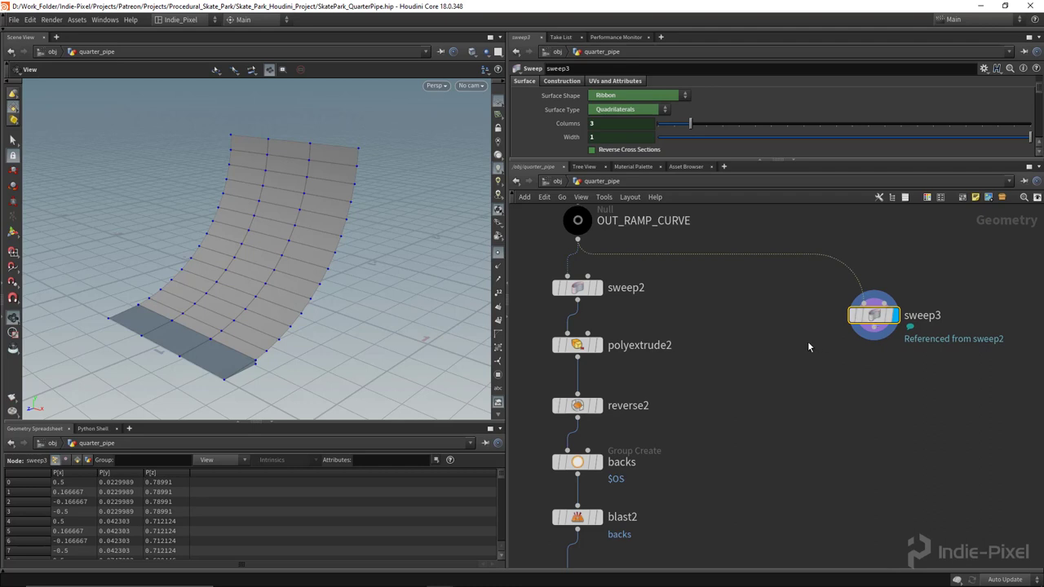
# - Cut the connection between OUT_RAMP_CURVE and the sweep3 node
pyautogui.scroll(-3, 785, 339)
pyautogui.moveTo(785, 339); pyautogui.dragTo(766, 381, button='middle')
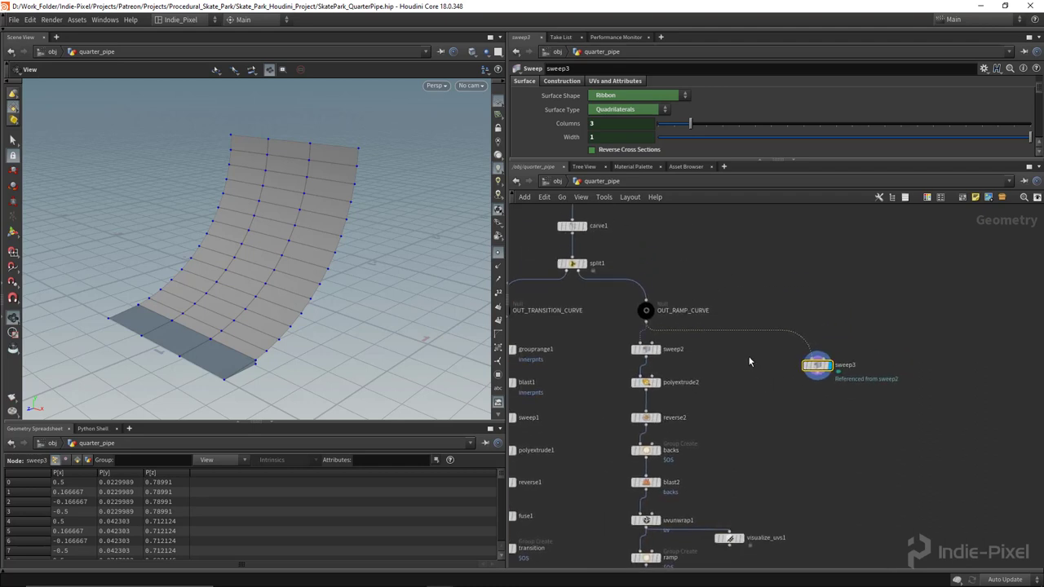
pyautogui.press('y')
pyautogui.moveTo(743, 364)
pyautogui.mouseDown()
pyautogui.moveTo(781, 271)
pyautogui.moveTo(775, 279)
pyautogui.mouseUp()
pyautogui.moveTo(663, 224); pyautogui.dragTo(680, 289, button='middle')
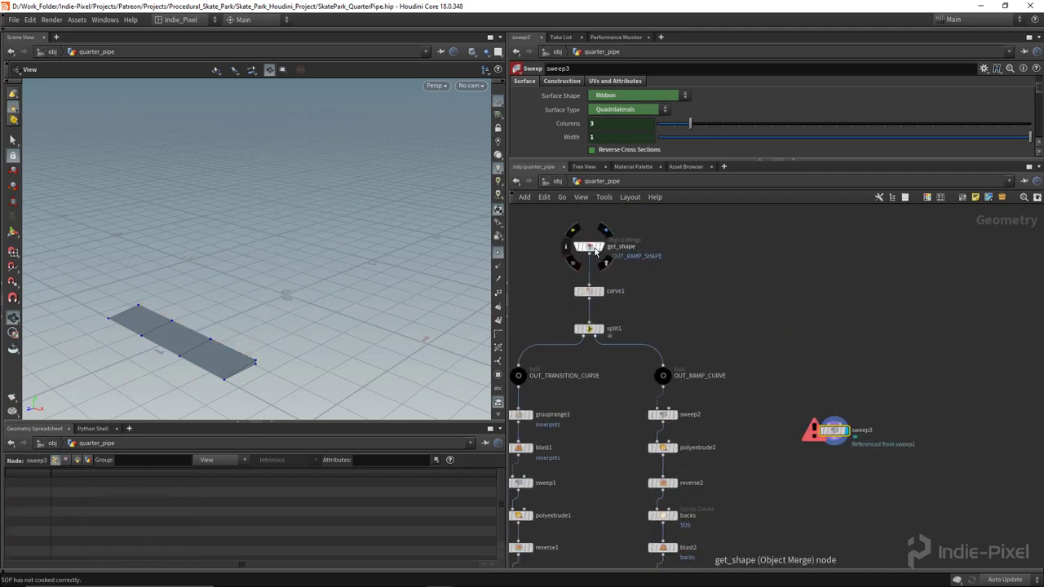
pyautogui.keyDown('alt'); pyautogui.moveTo(596, 253); pyautogui.dragTo(842, 245); pyautogui.keyUp('alt')
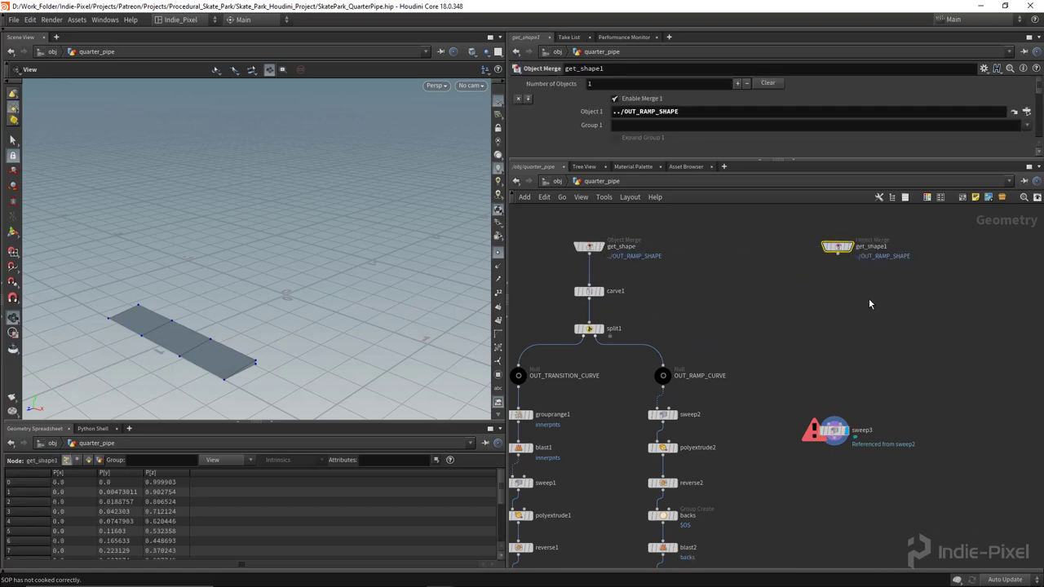
pyautogui.press('Delete')
pyautogui.scroll(4, 643, 314)
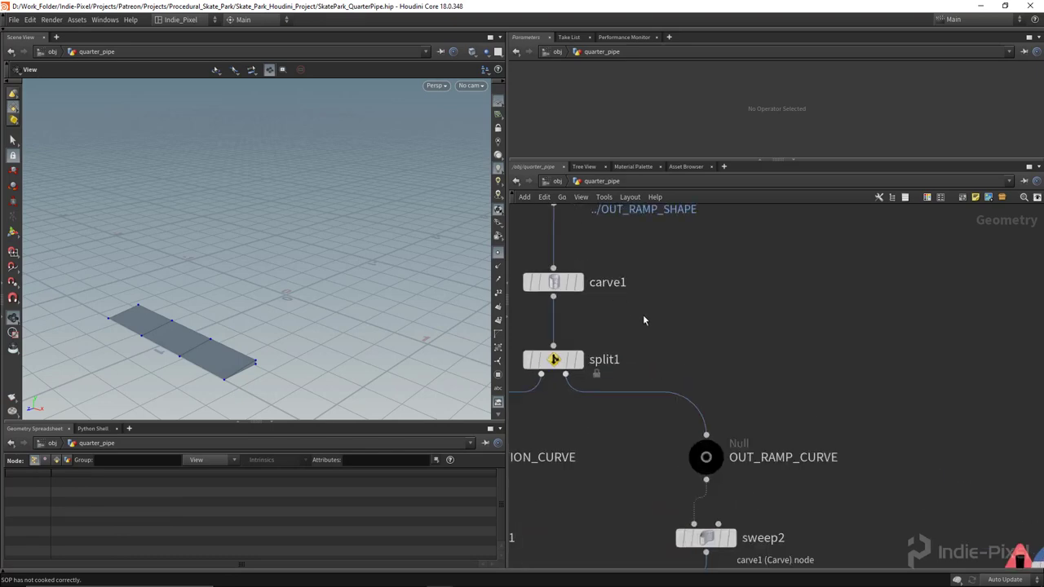
pyautogui.moveTo(728, 460); pyautogui.dragTo(729, 399, button='middle')
pyautogui.click(717, 396)
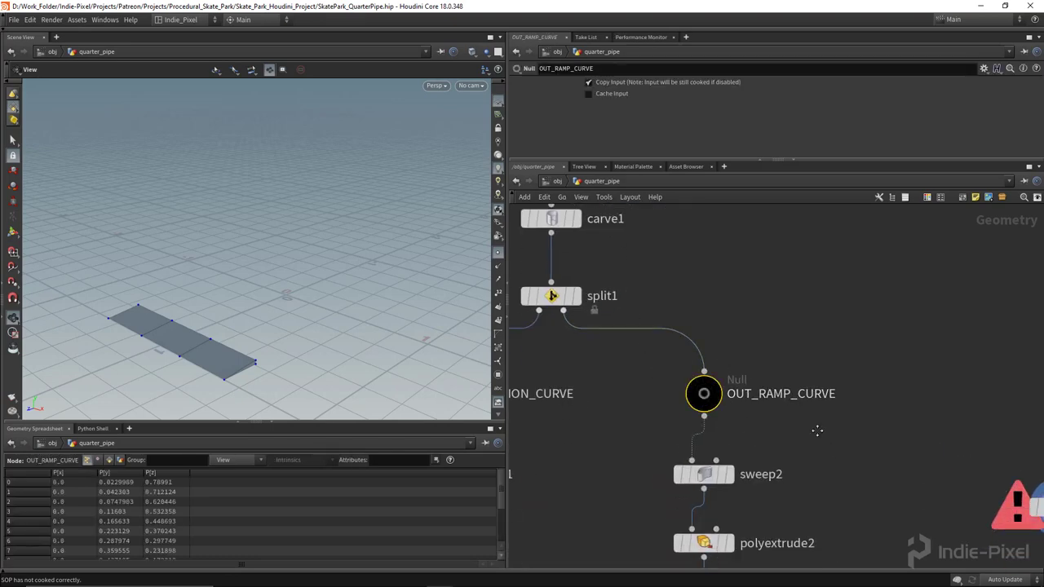
pyautogui.scroll(-4, 733, 400)
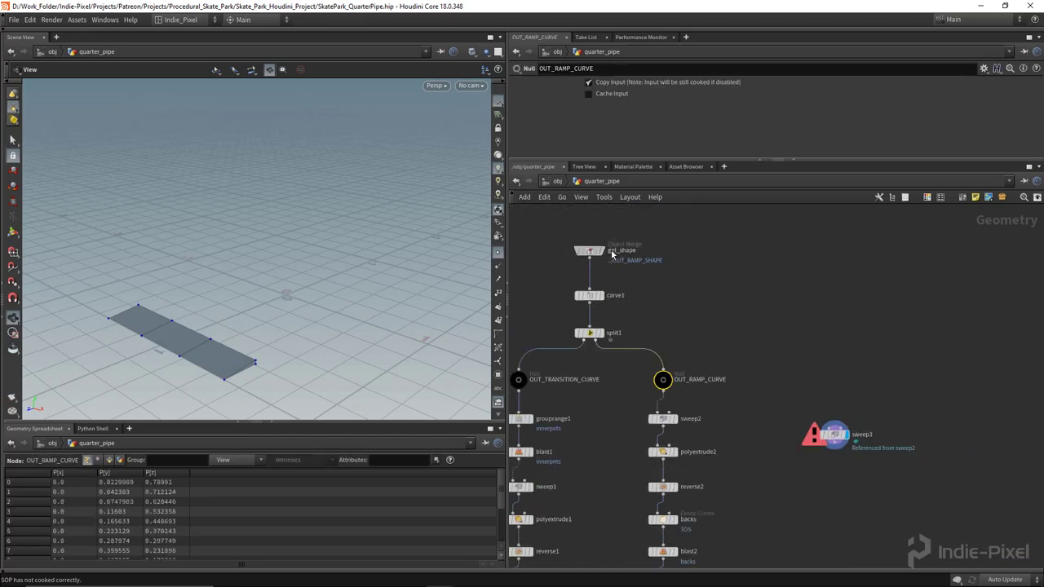
# - Duplicate the get_shape Object Merge node and place the copy directly above sweep3
pyautogui.keyDown('alt'); pyautogui.moveTo(599, 254); pyautogui.dragTo(832, 381); pyautogui.keyUp('alt')
pyautogui.click(836, 381)
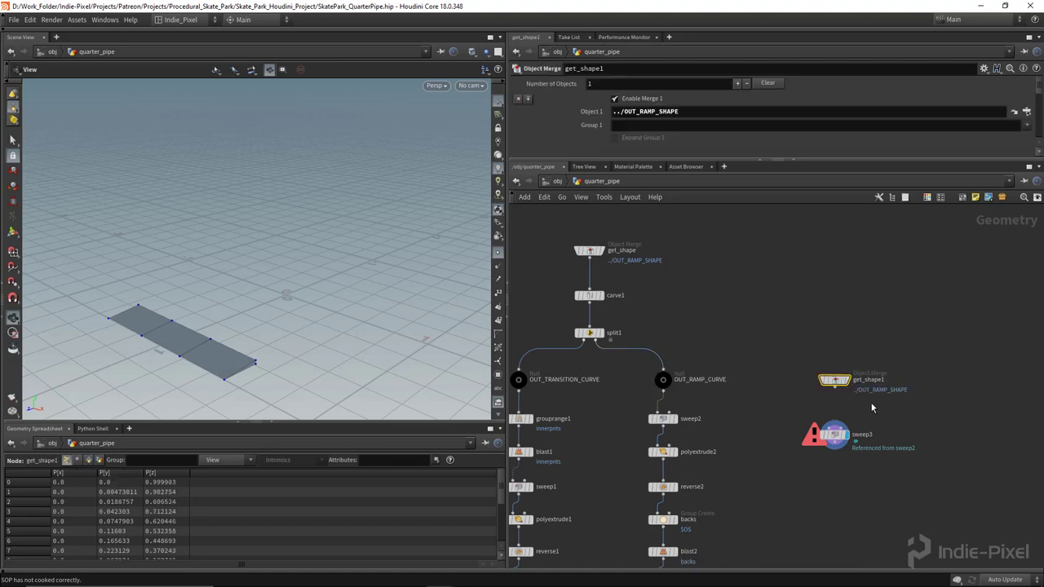
pyautogui.scroll(2, 911, 434)
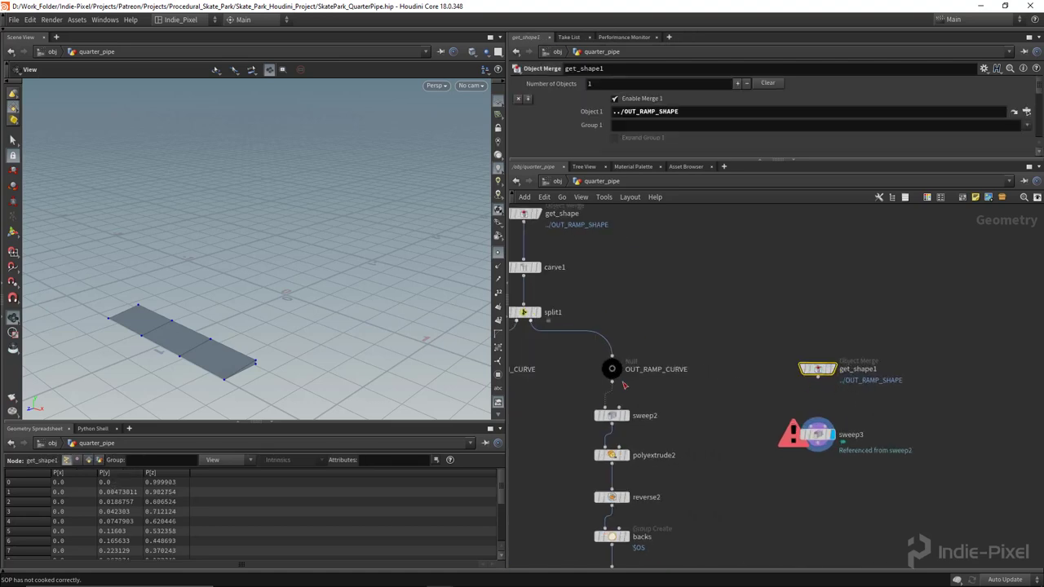
# - Rename the copied Object Merge as get_ramp_curve and set its Object 1 path to ../OUT_RAMP_CURVE
pyautogui.doubleClick(865, 368)
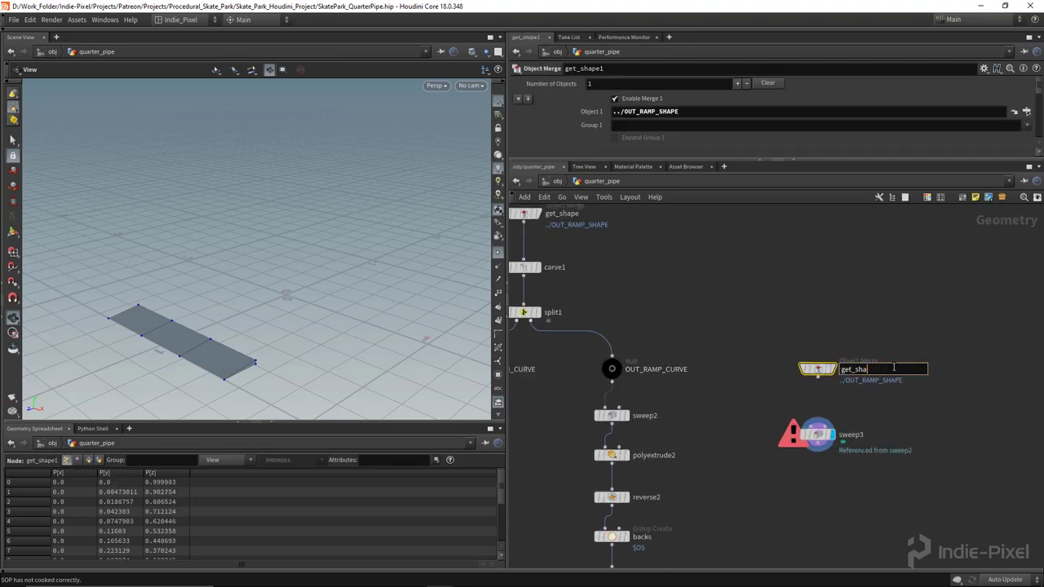
pyautogui.write('get_ramp_curve')
pyautogui.press('Return')
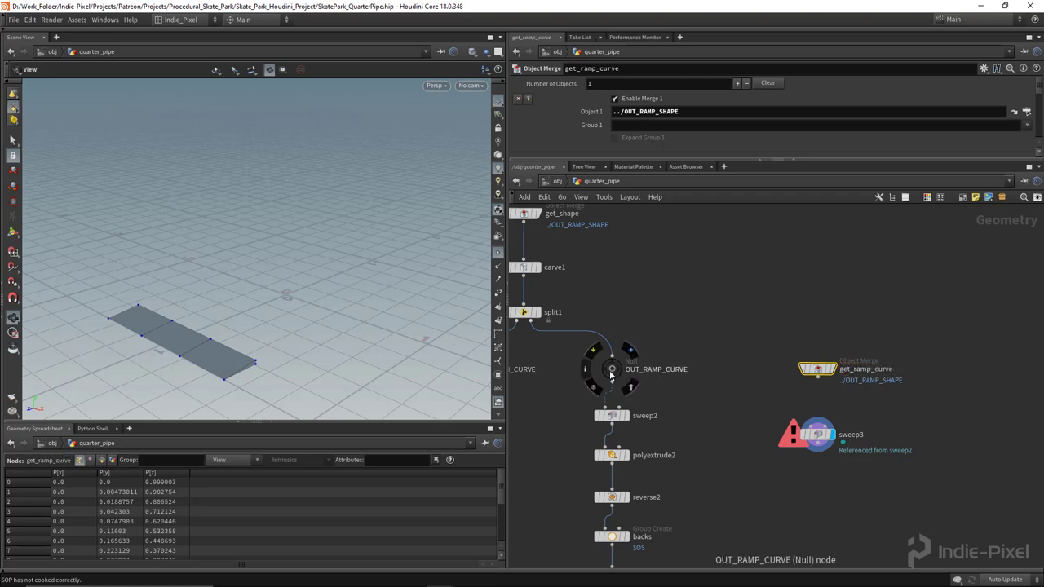
pyautogui.moveTo(611, 369); pyautogui.dragTo(698, 111)
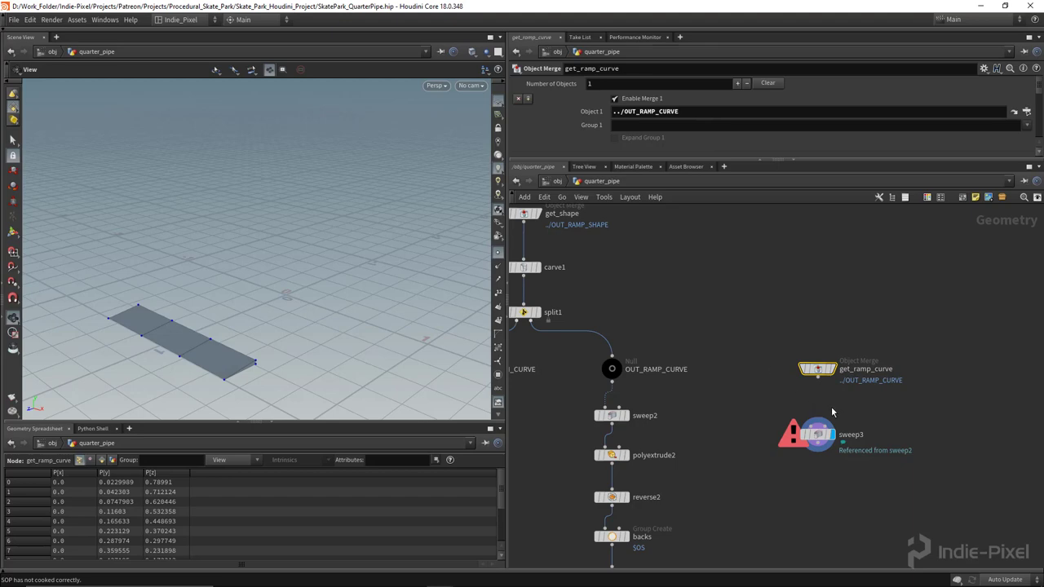
# - Frame get_ramp_curve and sweep3 in the network and display get_ramp_curve to inspect its curve
pyautogui.scroll(-2, 832, 412)
pyautogui.moveTo(749, 300); pyautogui.dragTo(841, 397)
pyautogui.press('h')
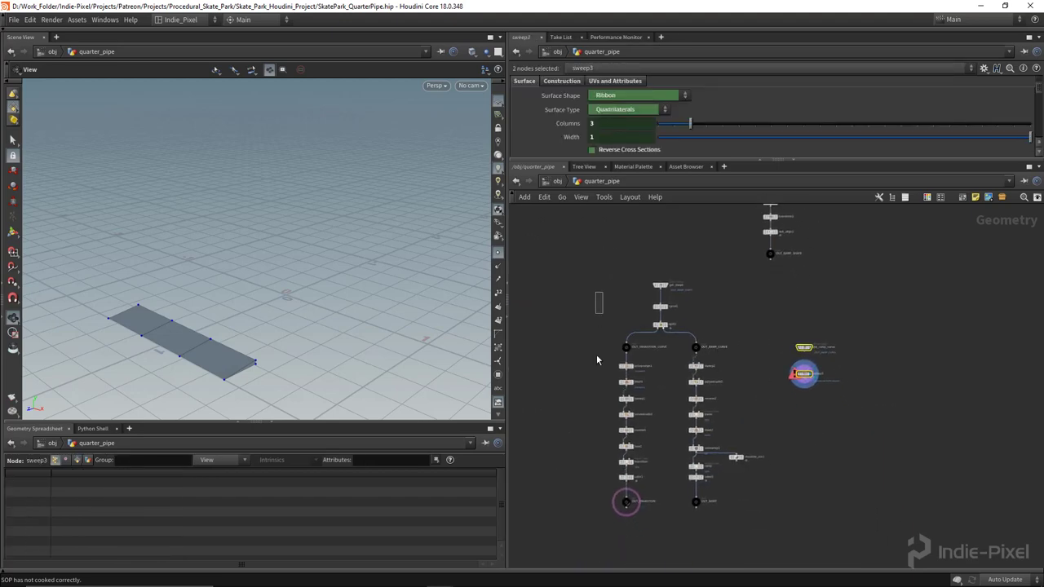
pyautogui.moveTo(596, 359); pyautogui.dragTo(825, 544)
pyautogui.moveTo(823, 432); pyautogui.dragTo(807, 443, button='middle')
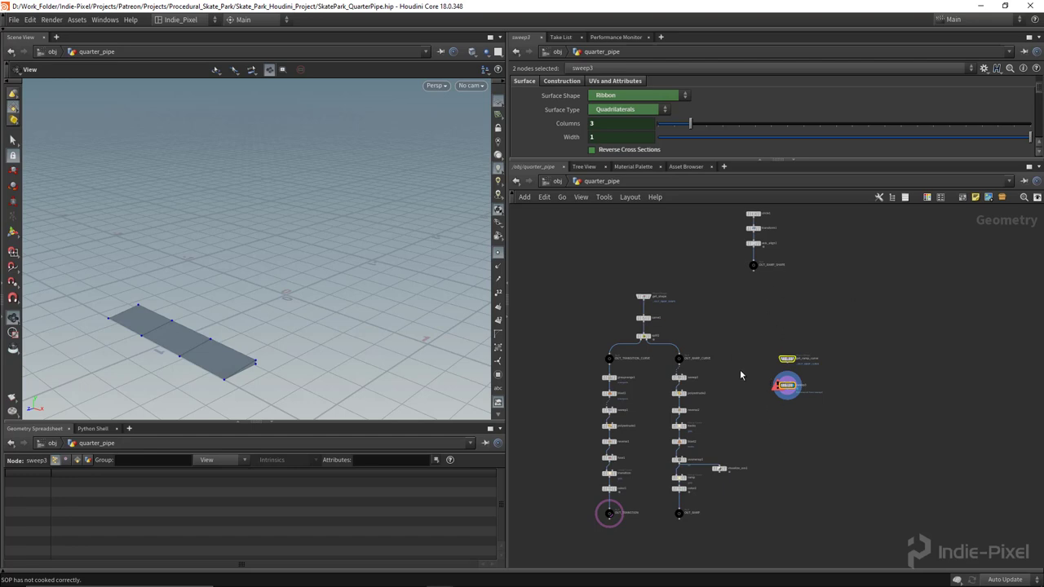
pyautogui.press('f')
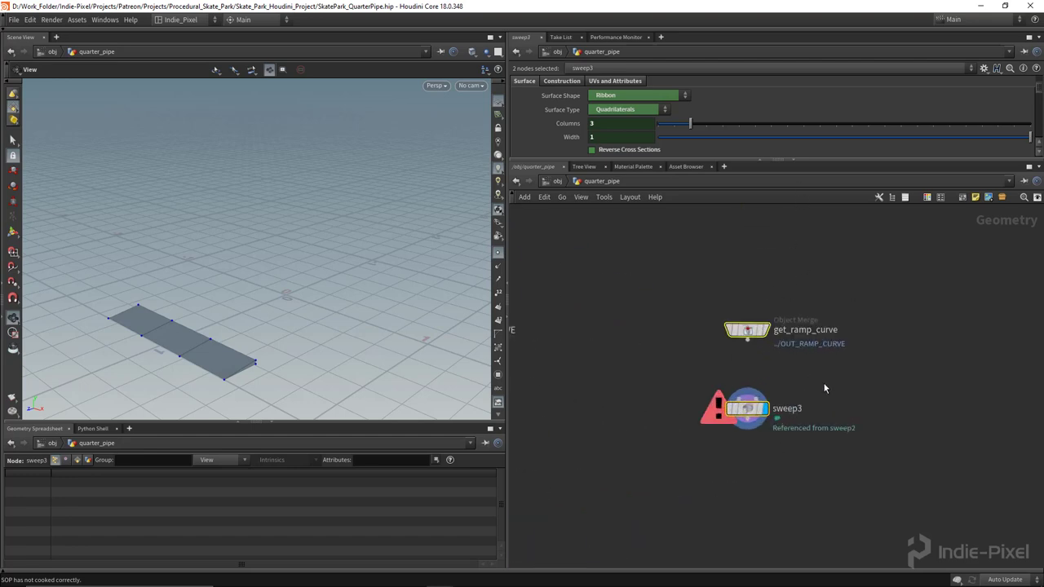
pyautogui.click(825, 386)
pyautogui.click(765, 330)
pyautogui.moveTo(217, 312); pyautogui.dragTo(272, 252)
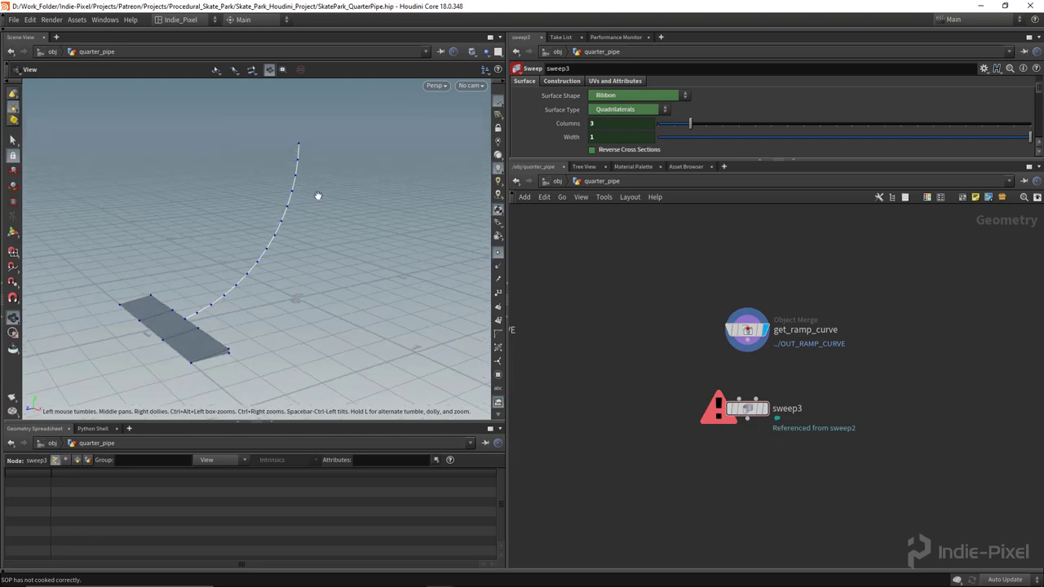
# - Connect get_ramp_curve to the first input of sweep3 and display sweep3
pyautogui.scroll(3, 739, 372)
pyautogui.moveTo(747, 426)
pyautogui.moveTo(747, 426); pyautogui.dragTo(746, 419)
pyautogui.moveTo(750, 326); pyautogui.dragTo(738, 405)
pyautogui.click(775, 424)
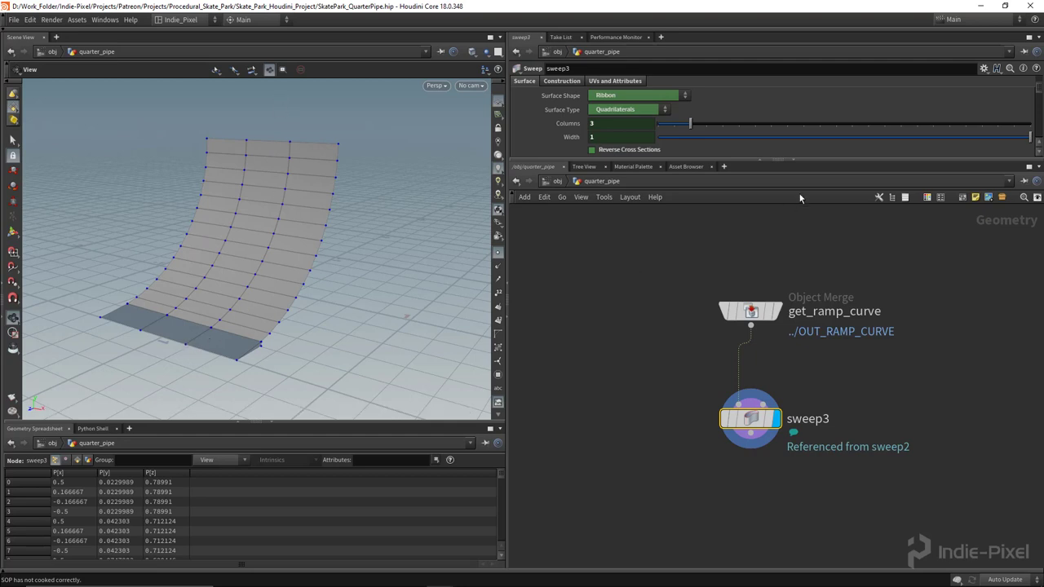
# - Set sweep3's Surface Type to Rows and inspect the resulting lines from several angles
pyautogui.moveTo(807, 159); pyautogui.dragTo(807, 326)
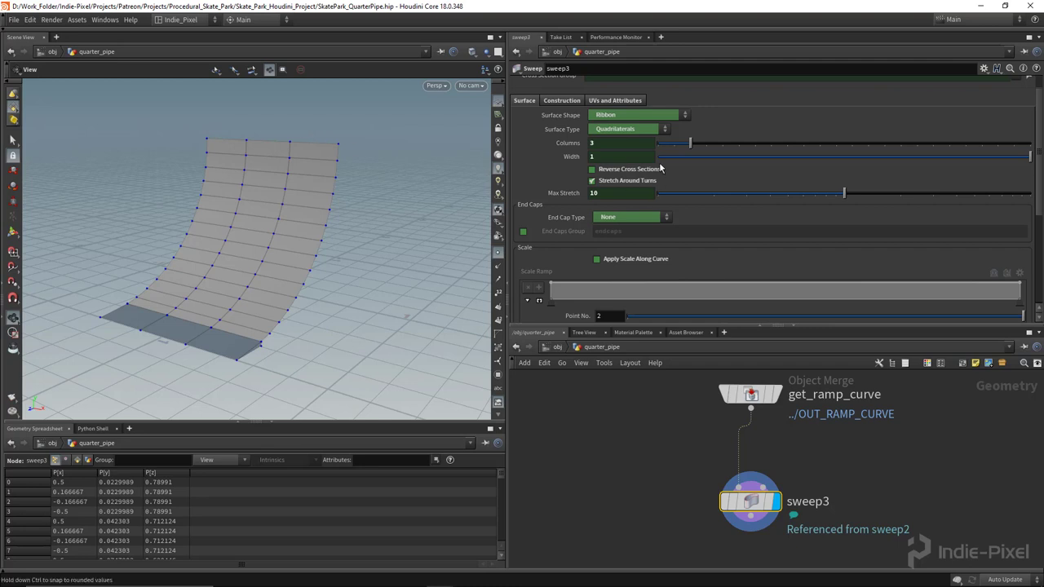
pyautogui.click(614, 131)
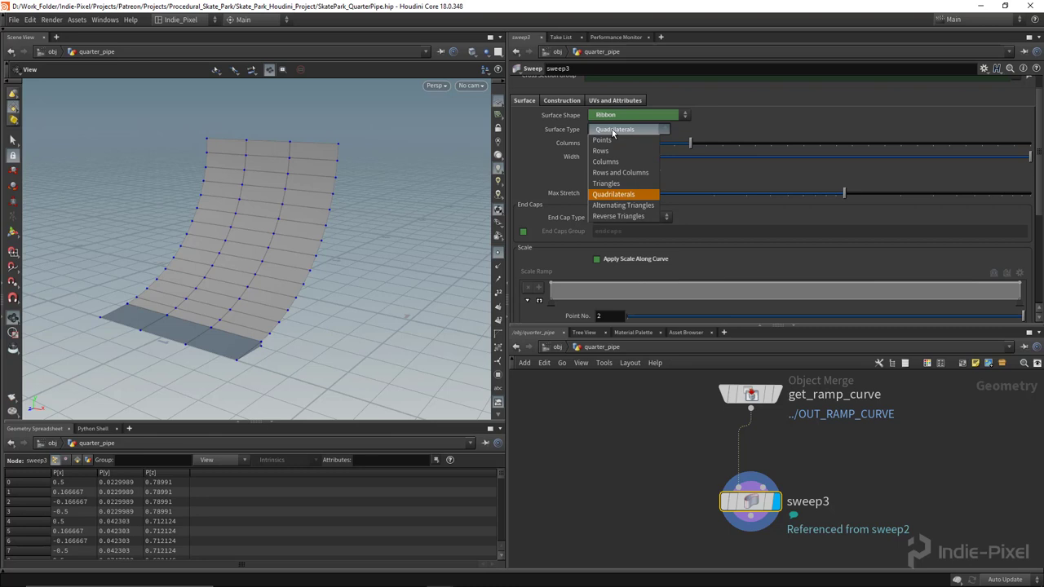
pyautogui.click(603, 151)
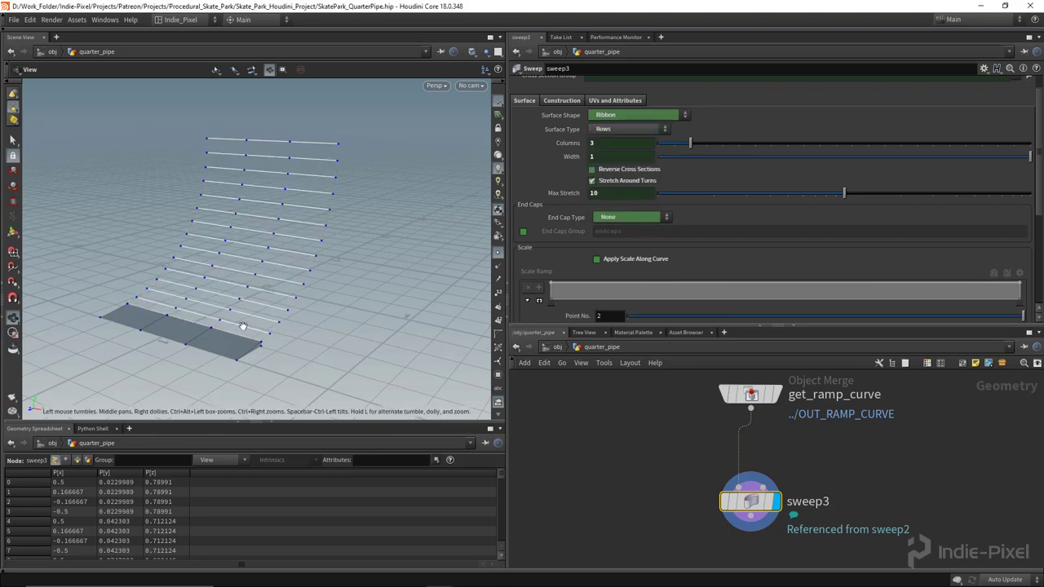
pyautogui.moveTo(226, 170); pyautogui.dragTo(241, 320)
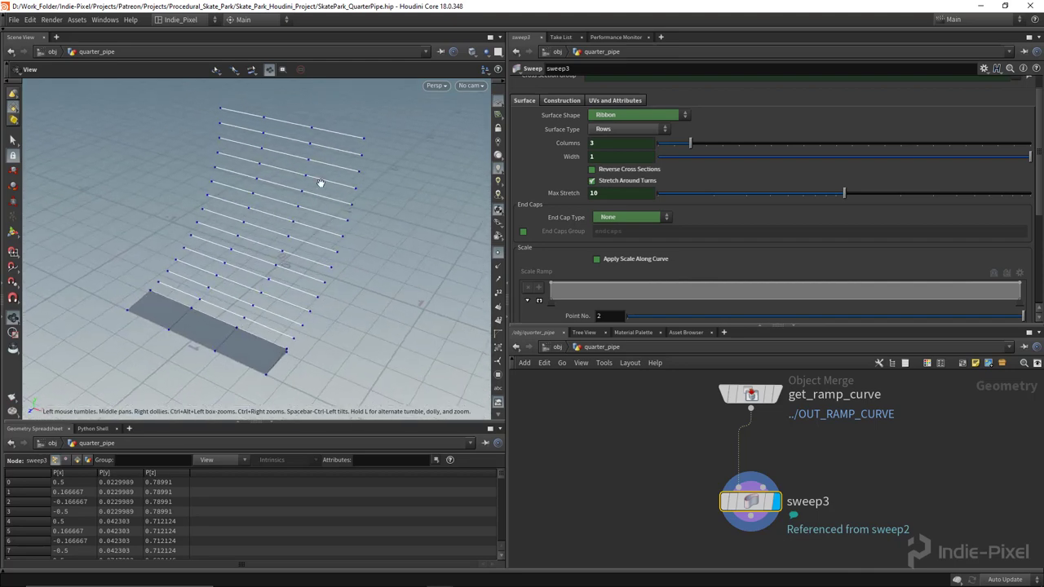
pyautogui.moveTo(320, 182); pyautogui.dragTo(322, 236)
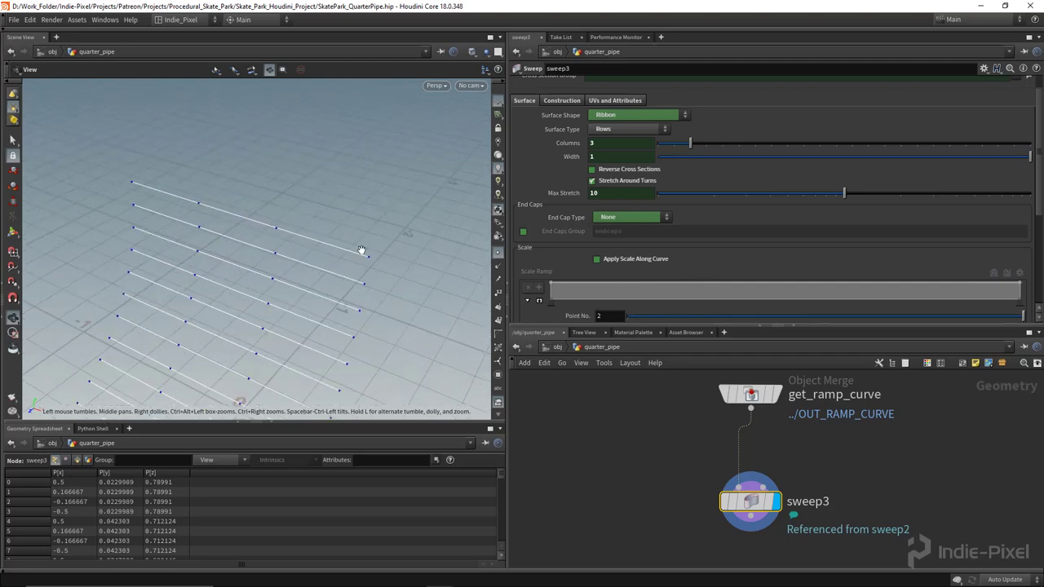
pyautogui.moveTo(187, 189); pyautogui.dragTo(203, 271, button='right')
pyautogui.moveTo(203, 271); pyautogui.dragTo(245, 245)
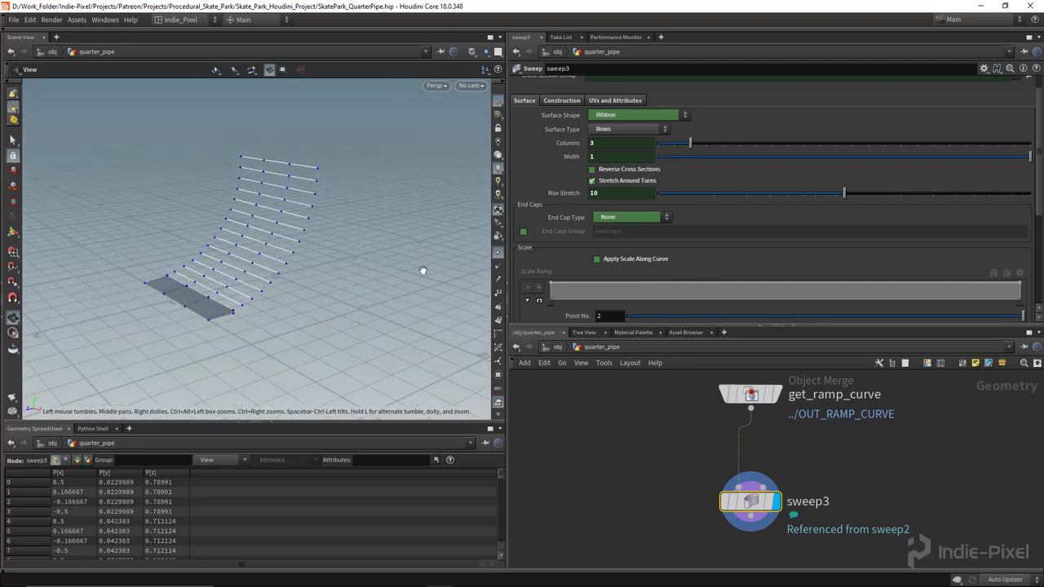
# - Add a Group by Range node below sweep3
pyautogui.moveTo(818, 327); pyautogui.dragTo(815, 168)
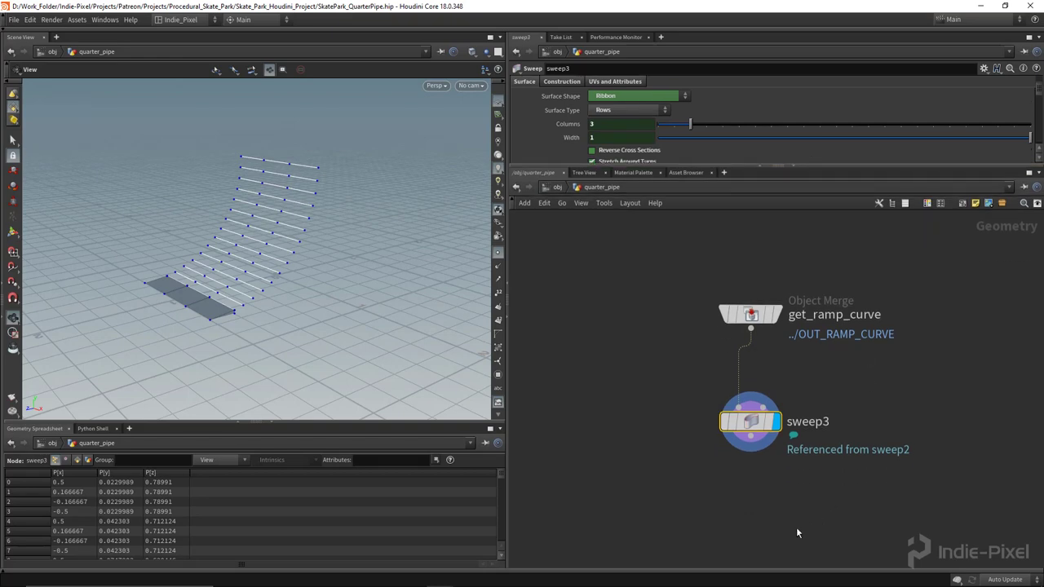
pyautogui.moveTo(778, 508); pyautogui.dragTo(743, 430, button='middle')
pyautogui.press('Tab')
pyautogui.write('gro')
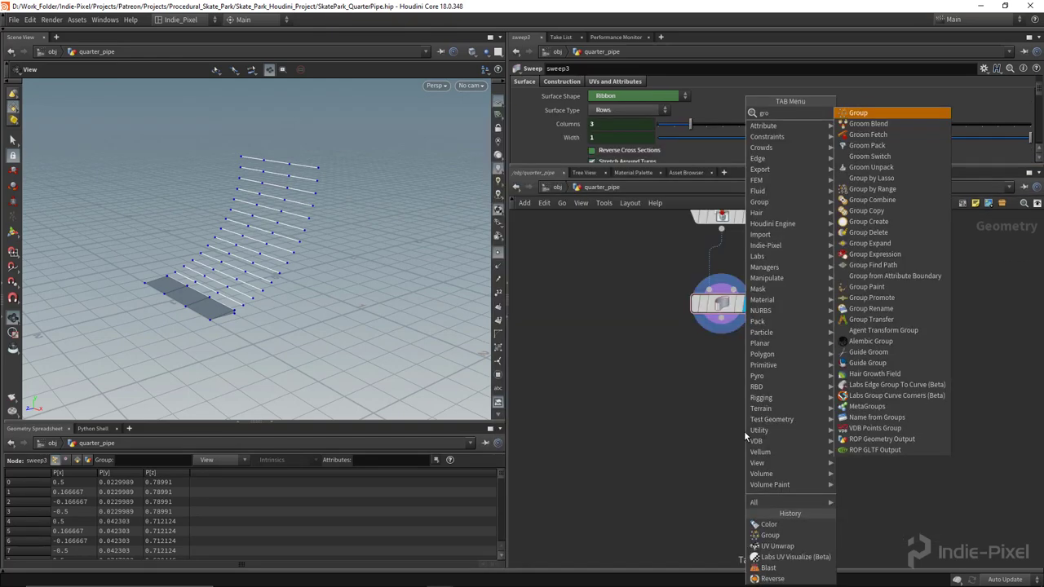
pyautogui.click(885, 190)
pyautogui.click(721, 390)
# - Connect sweep3's output to the grouprange2 node and display grouprange2
pyautogui.scroll(2, 722, 324)
pyautogui.click(722, 316)
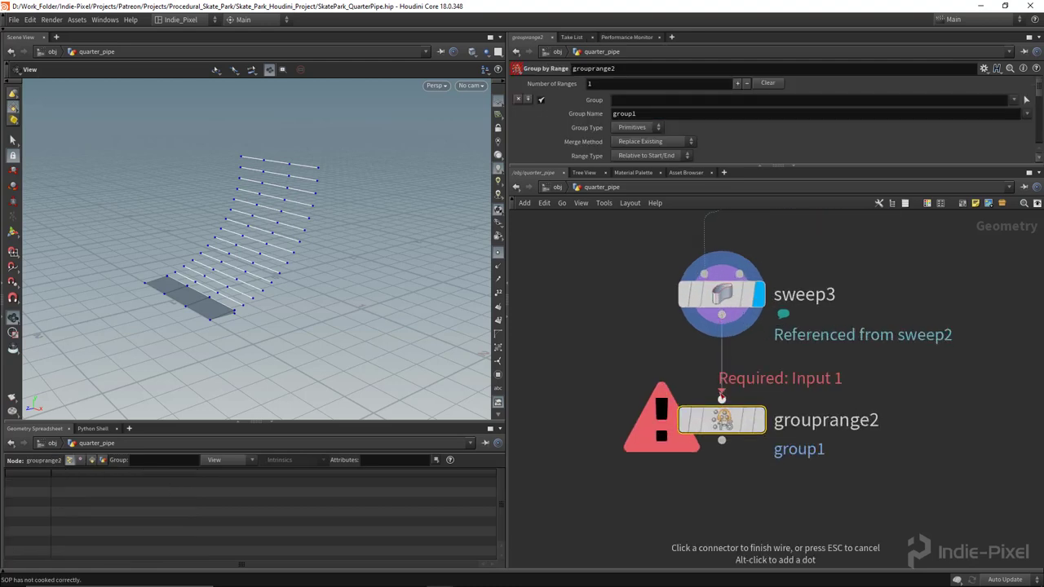
pyautogui.click(722, 399)
pyautogui.click(758, 424)
# - Enlarge the parameter area for grouprange2 and turn on primitive number display in the viewport
pyautogui.scroll(-1, 775, 355)
pyautogui.moveTo(768, 389); pyautogui.dragTo(757, 465, button='middle')
pyautogui.moveTo(820, 168); pyautogui.dragTo(820, 230)
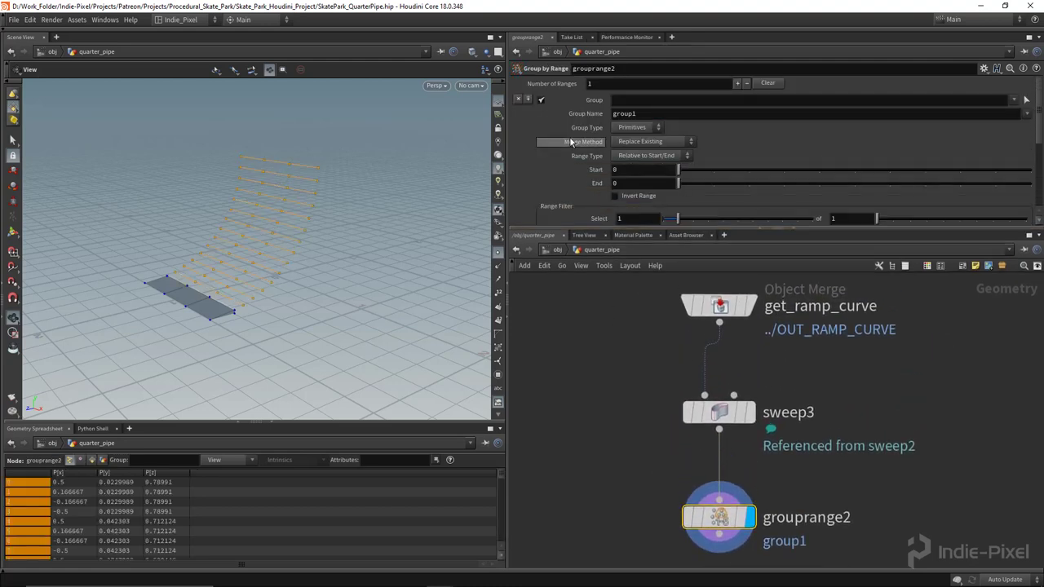
pyautogui.click(498, 321)
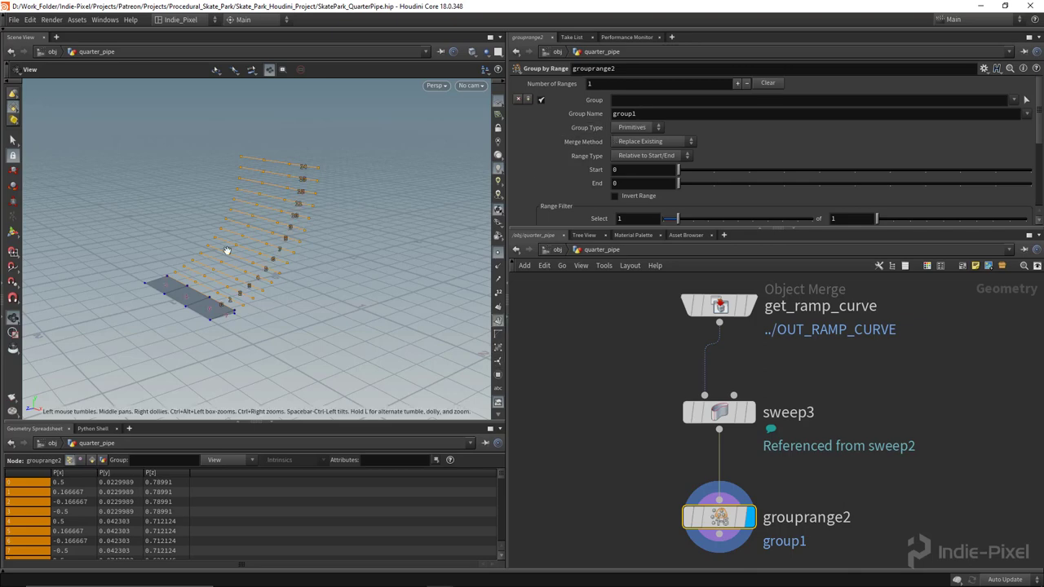
# - Set the range End of grouprange2 to 1 so the topmost row is excluded from the primitive group
pyautogui.moveTo(237, 231); pyautogui.dragTo(261, 230)
pyautogui.moveTo(261, 231); pyautogui.dragTo(242, 324, button='right')
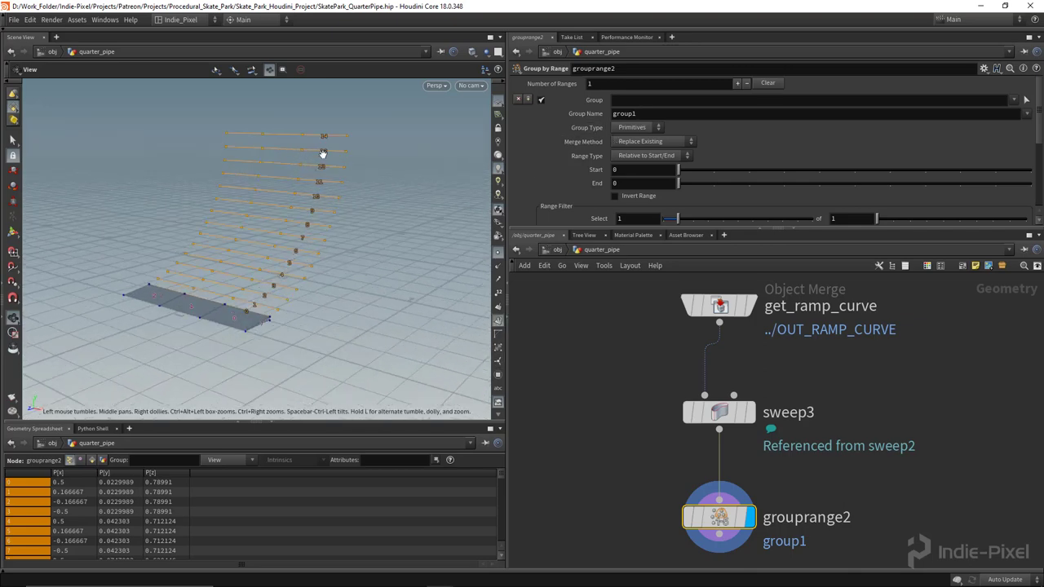
pyautogui.moveTo(297, 260); pyautogui.dragTo(287, 176)
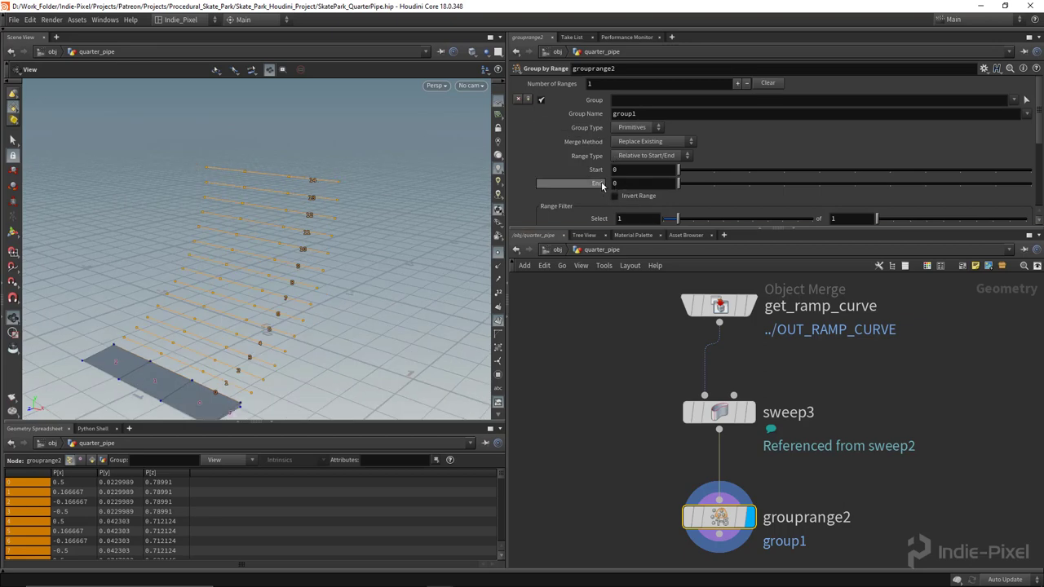
pyautogui.moveTo(682, 186); pyautogui.dragTo(702, 187)
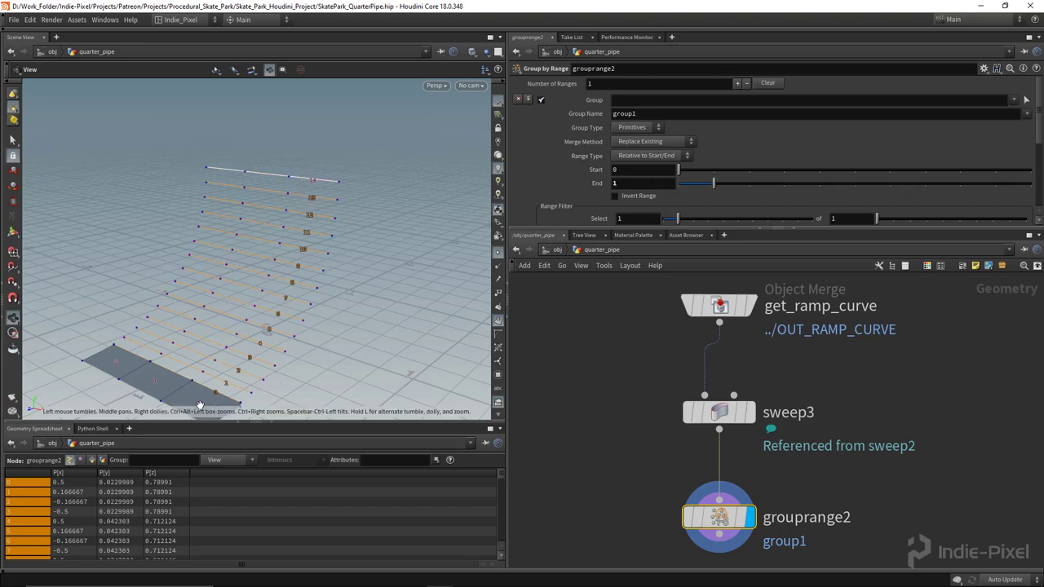
# - Name grouprange2's primitive group innerprims
pyautogui.click(696, 114)
pyautogui.doubleClick(665, 114)
pyautogui.write('innerprims')
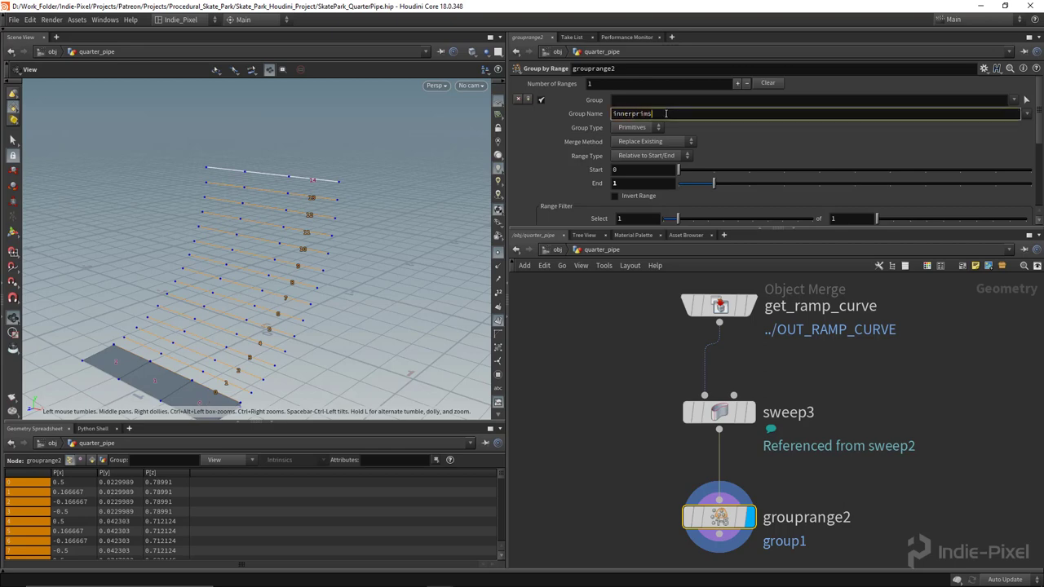
pyautogui.press('Return')
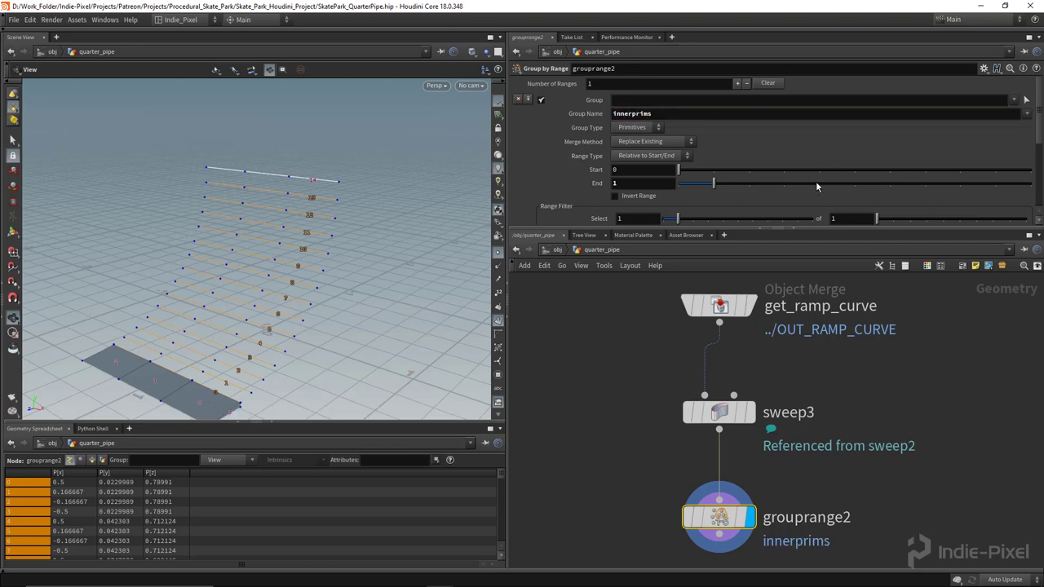
pyautogui.moveTo(815, 229); pyautogui.dragTo(815, 141)
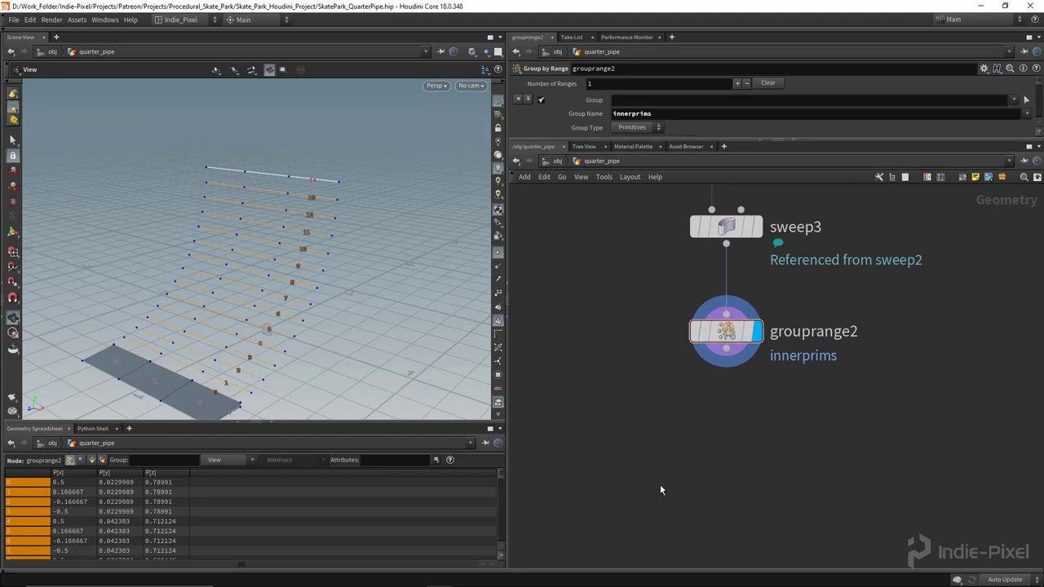
# - Add a Blast node below grouprange2, feed it from grouprange2's output and display it
pyautogui.press('Tab')
pyautogui.write('bl')
pyautogui.press('Return')
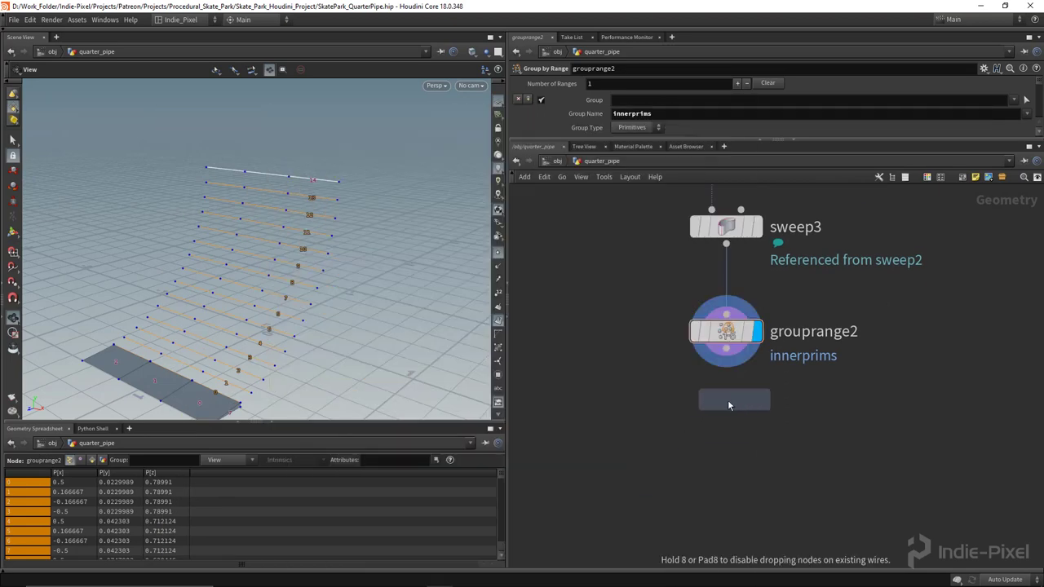
pyautogui.click(728, 401)
pyautogui.moveTo(725, 397); pyautogui.dragTo(726, 348)
pyautogui.click(757, 414)
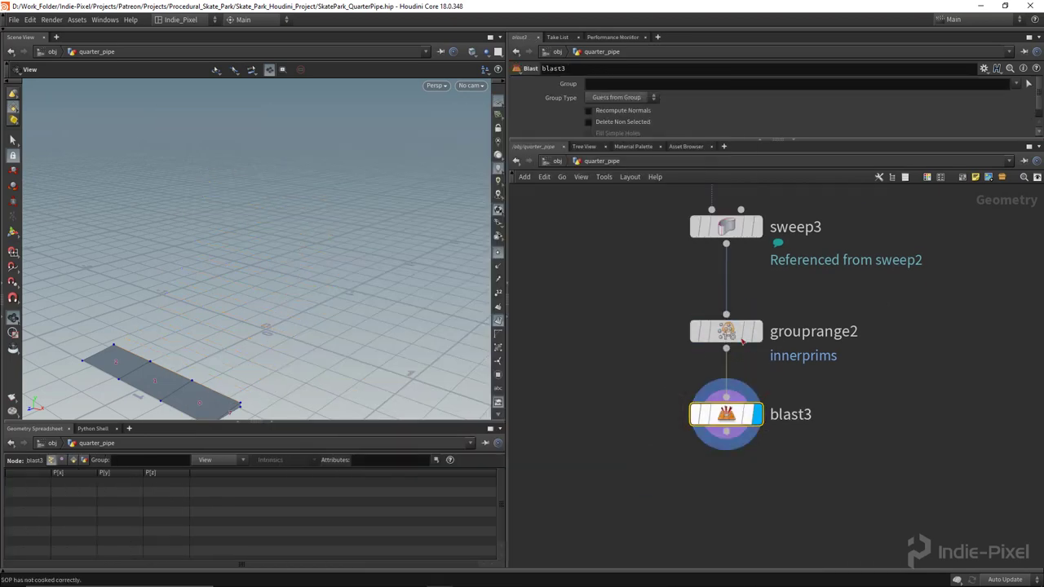
# - Set blast3's Group to innerprims so those rows are deleted
pyautogui.click(1015, 84)
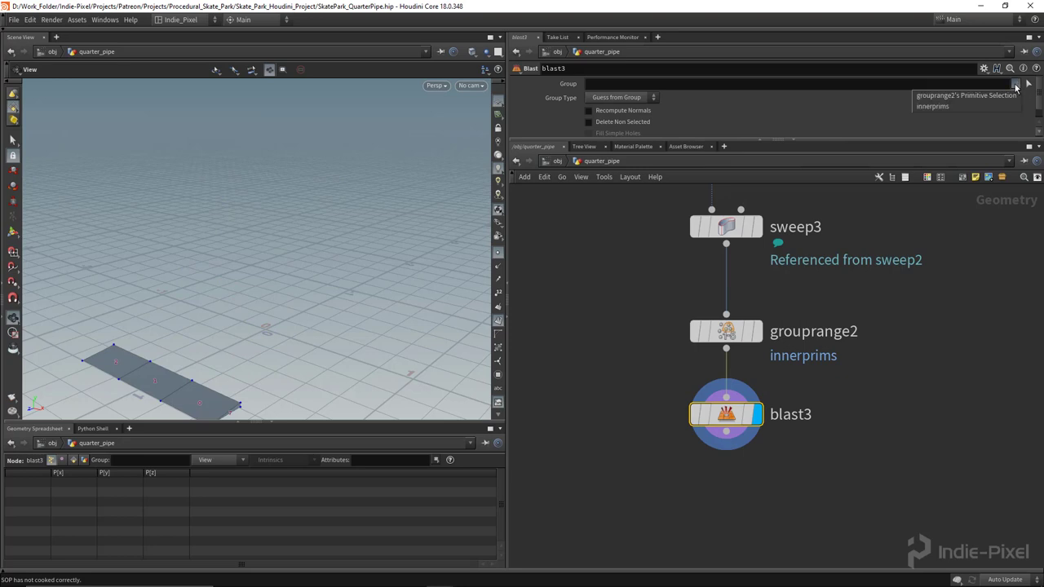
pyautogui.click(940, 106)
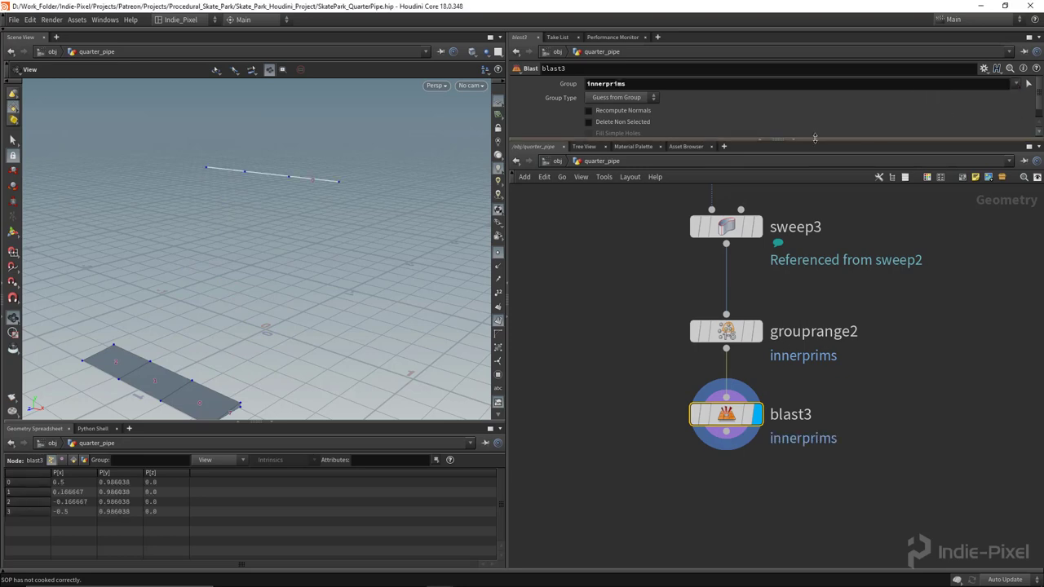
pyautogui.moveTo(815, 141); pyautogui.dragTo(807, 196)
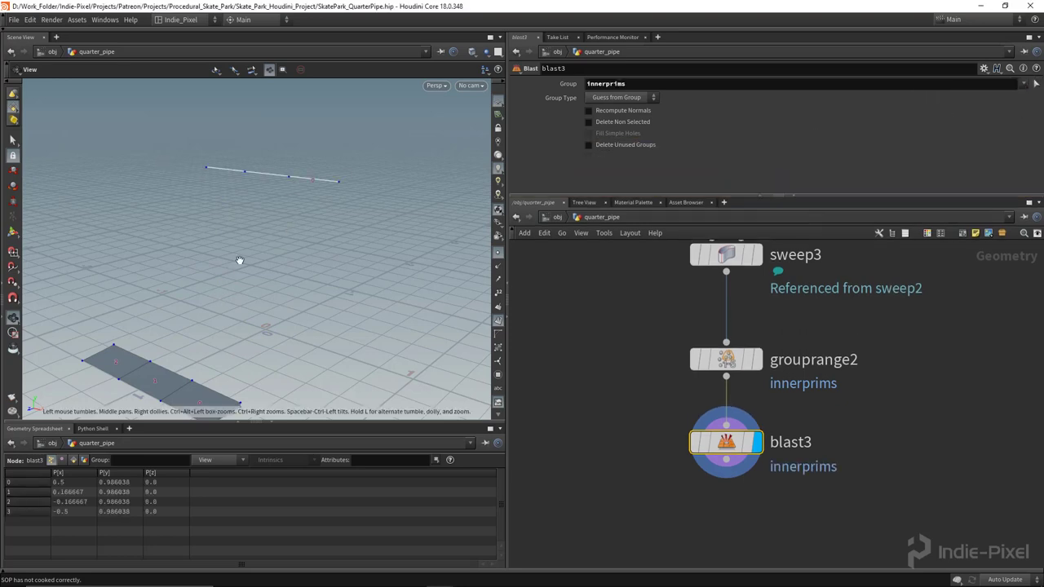
pyautogui.moveTo(240, 260); pyautogui.dragTo(187, 274)
# - Add a Sweep node below blast3, fed by its output, and save the scene
pyautogui.press('Tab')
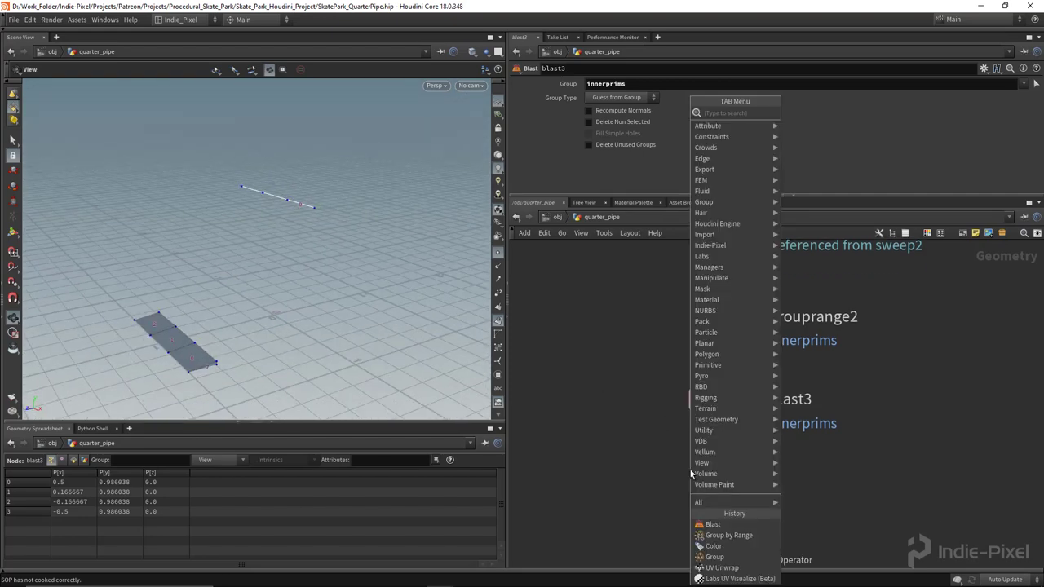
pyautogui.write('swe')
pyautogui.press('Return')
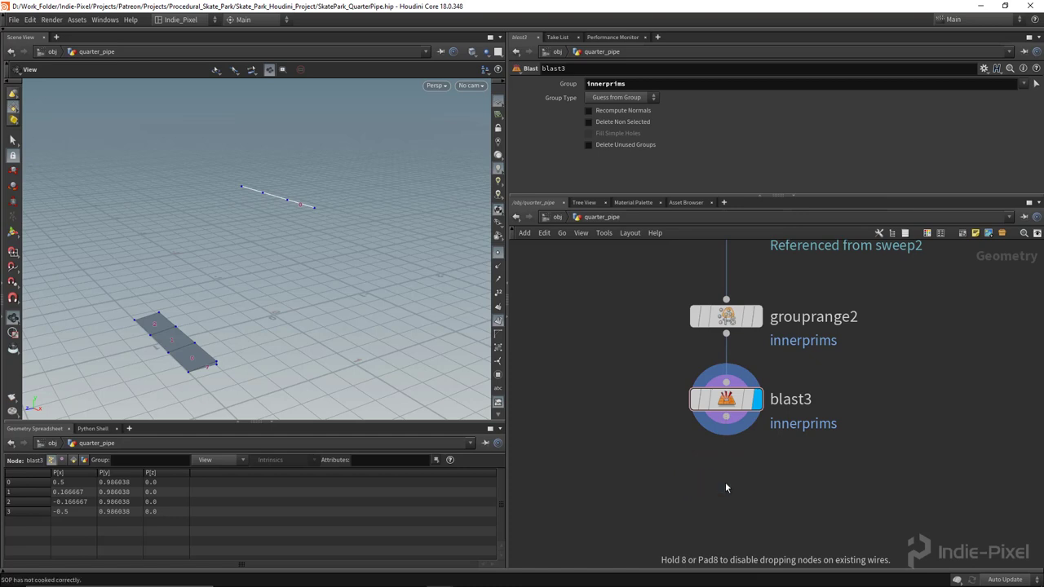
pyautogui.click(725, 488)
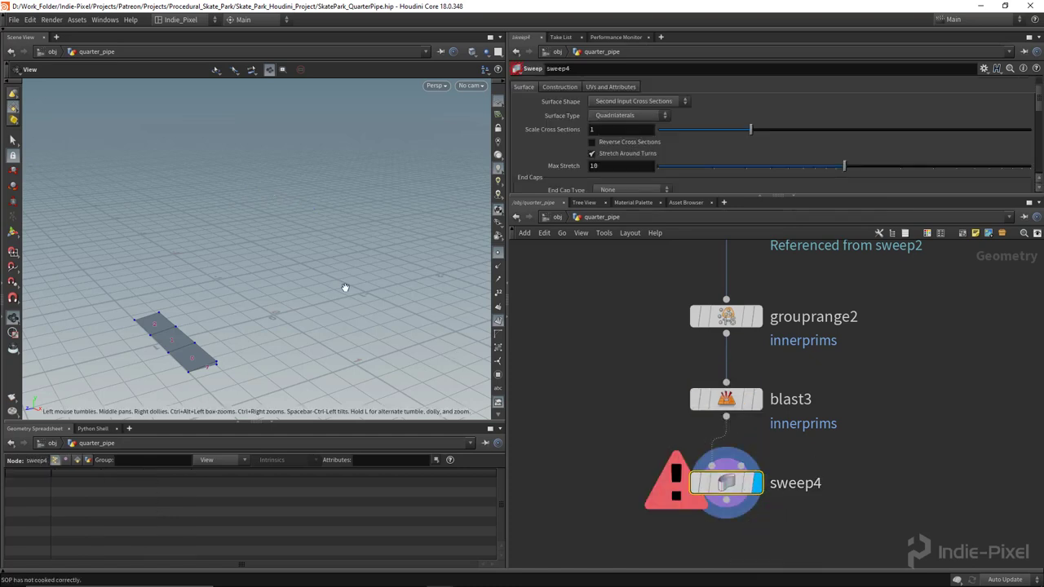
pyautogui.moveTo(345, 287); pyautogui.dragTo(310, 294)
pyautogui.hotkey('ctrl', 's')
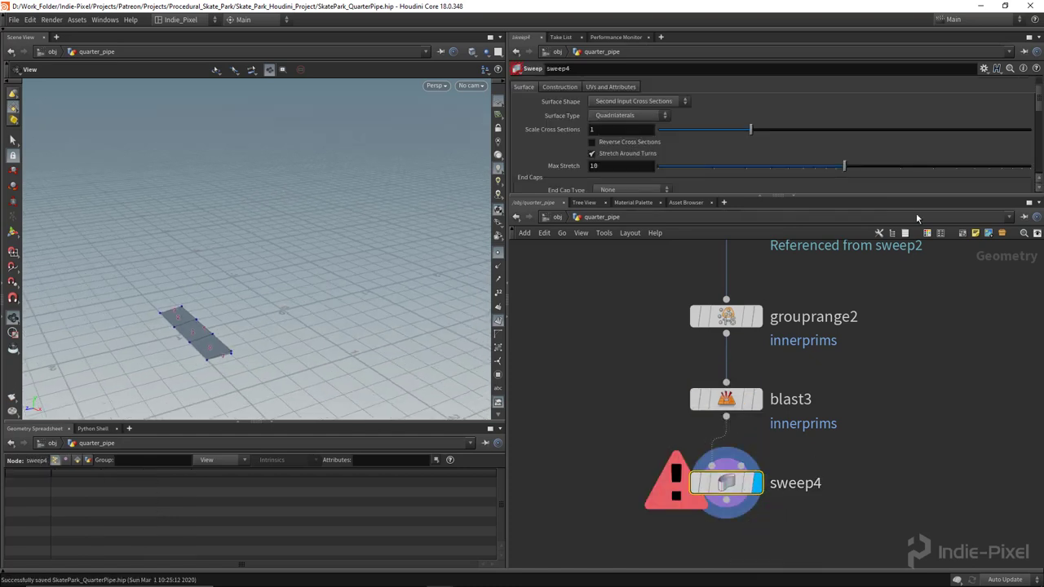
# - Set sweep4's Surface Shape to Round Tube and its Radius to 0.025
pyautogui.moveTo(846, 196); pyautogui.dragTo(803, 194)
pyautogui.scroll(-3, 837, 305)
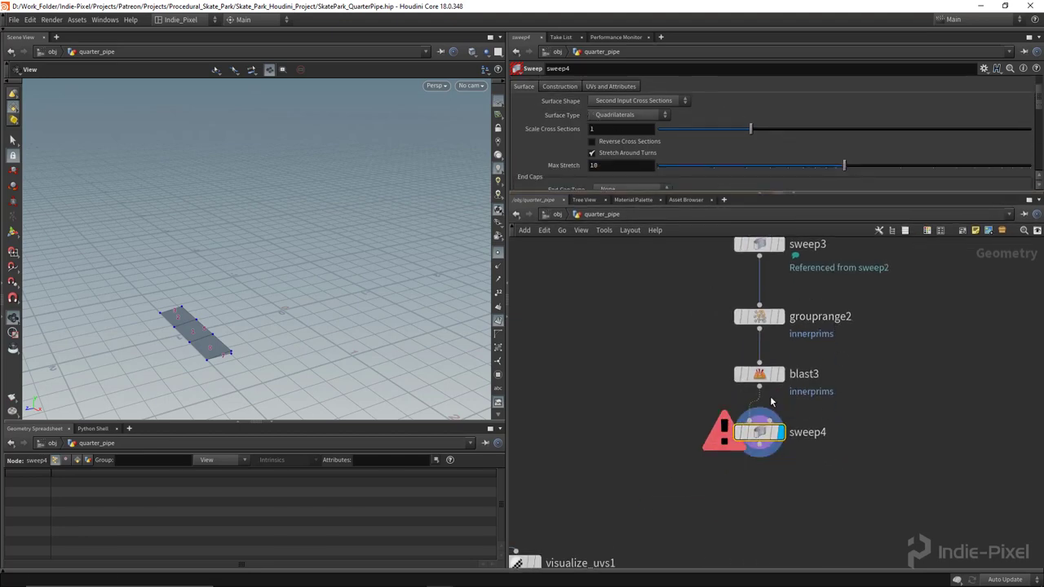
pyautogui.click(653, 102)
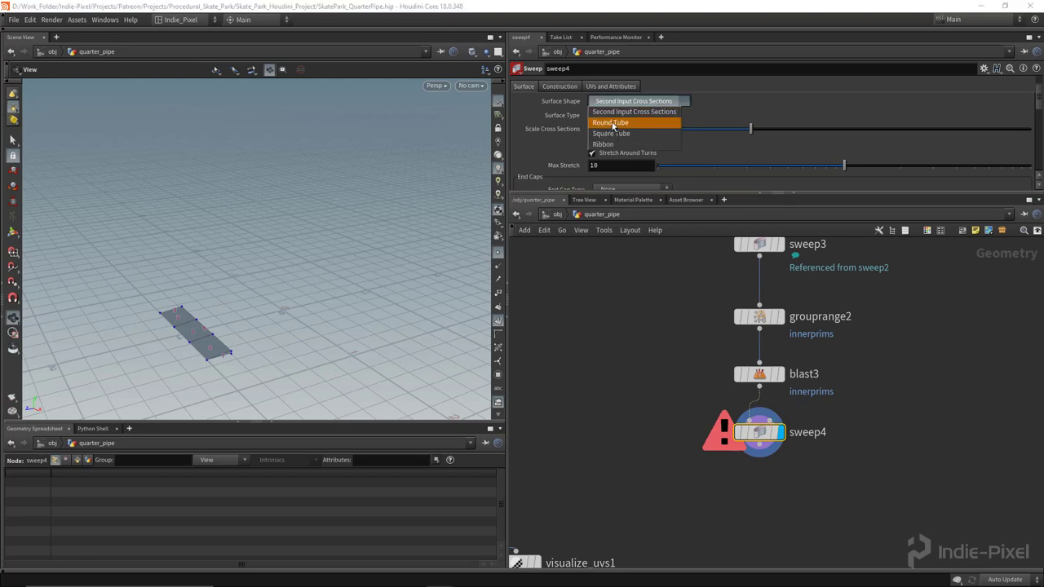
pyautogui.click(624, 116)
pyautogui.moveTo(328, 214); pyautogui.dragTo(243, 219, button='right')
pyautogui.moveTo(242, 219); pyautogui.dragTo(301, 202)
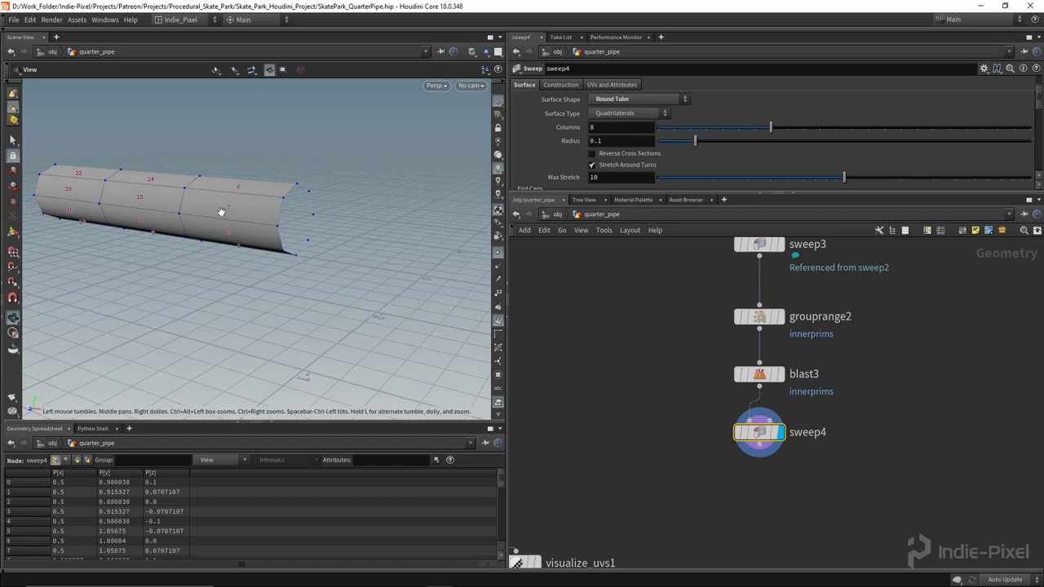
pyautogui.moveTo(221, 212); pyautogui.dragTo(245, 195)
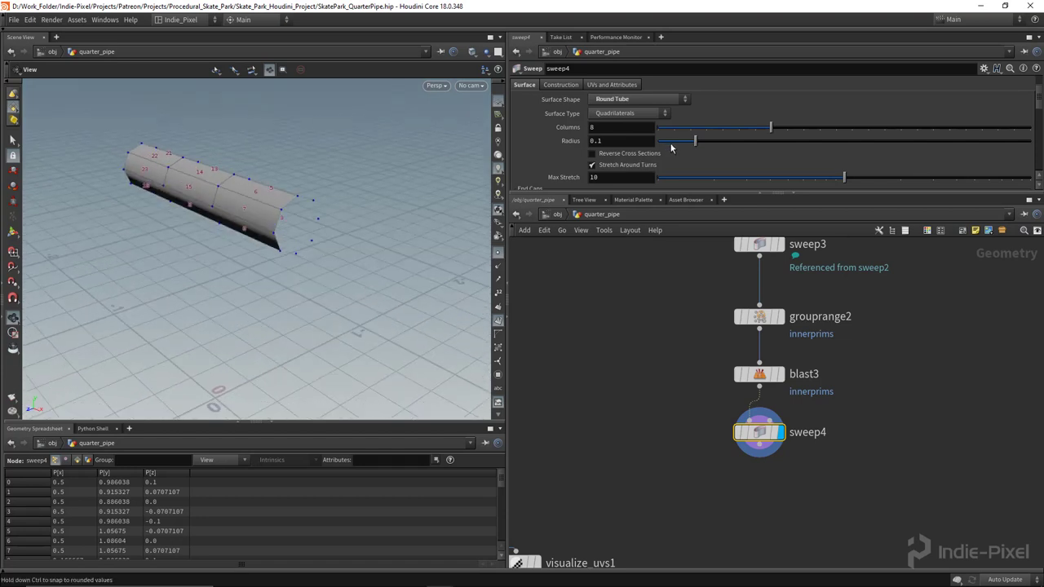
pyautogui.moveTo(695, 140); pyautogui.dragTo(667, 146)
pyautogui.moveTo(302, 210); pyautogui.dragTo(221, 205)
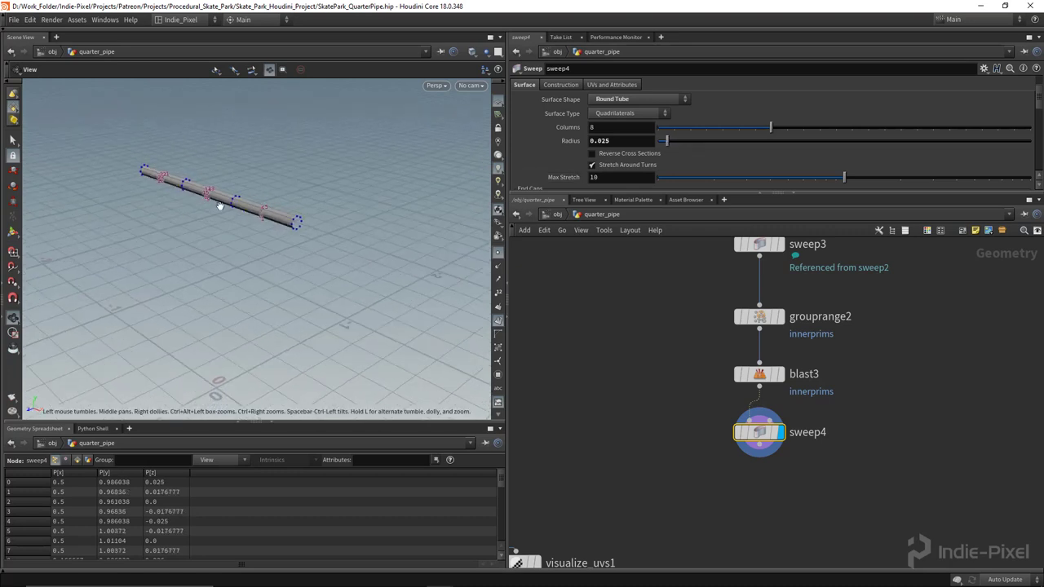
# - In the quarter_pipe asset's type properties, append a separator after Columns, followed by sweep4's Radius and Columns parameters
pyautogui.rightClick(586, 217)
pyautogui.click(603, 476)
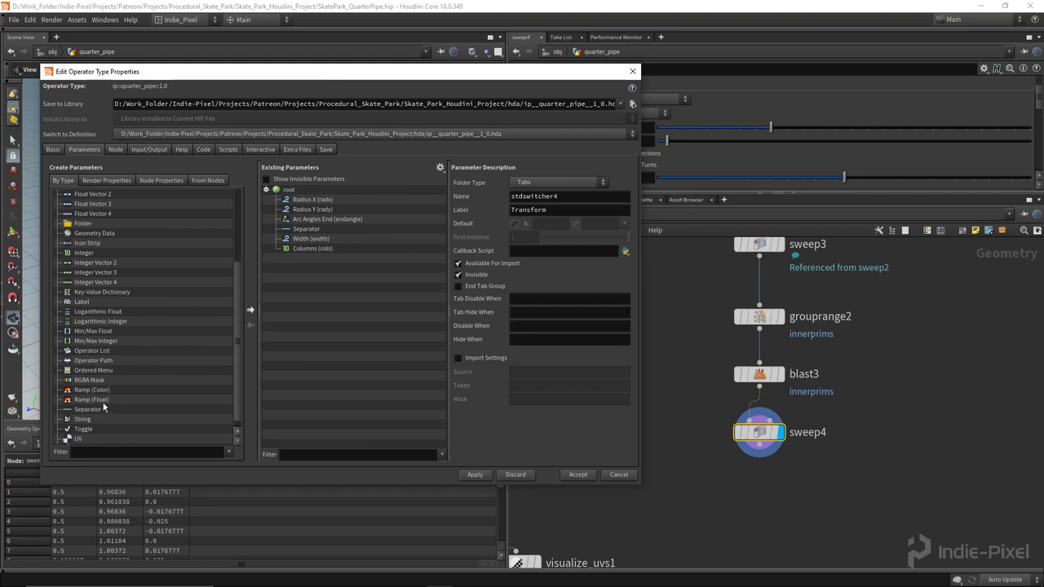
pyautogui.moveTo(93, 412); pyautogui.dragTo(293, 299)
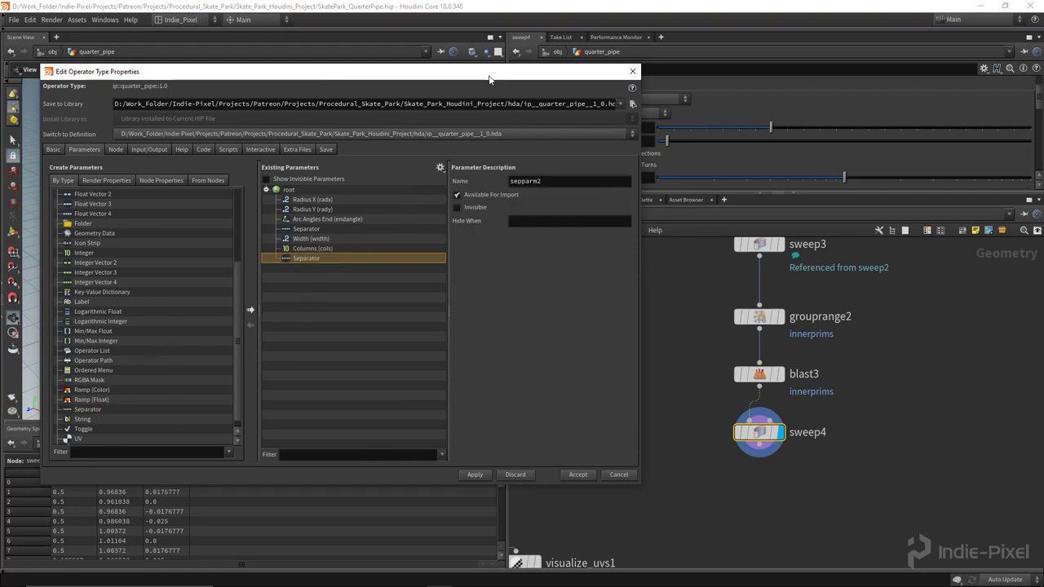
pyautogui.moveTo(488, 76); pyautogui.dragTo(442, 78)
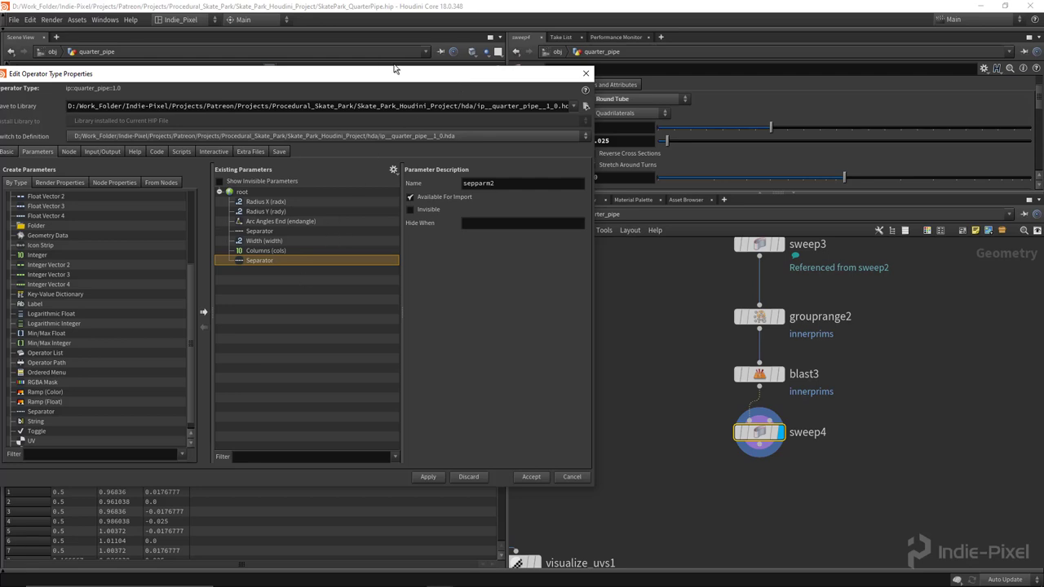
pyautogui.moveTo(406, 80); pyautogui.dragTo(326, 66)
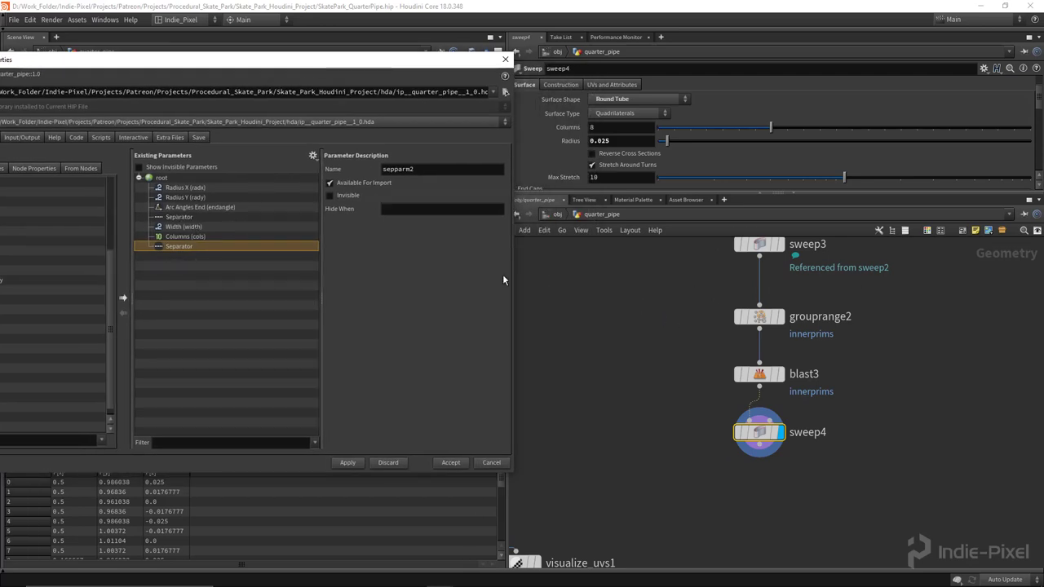
pyautogui.moveTo(571, 141); pyautogui.dragTo(184, 288)
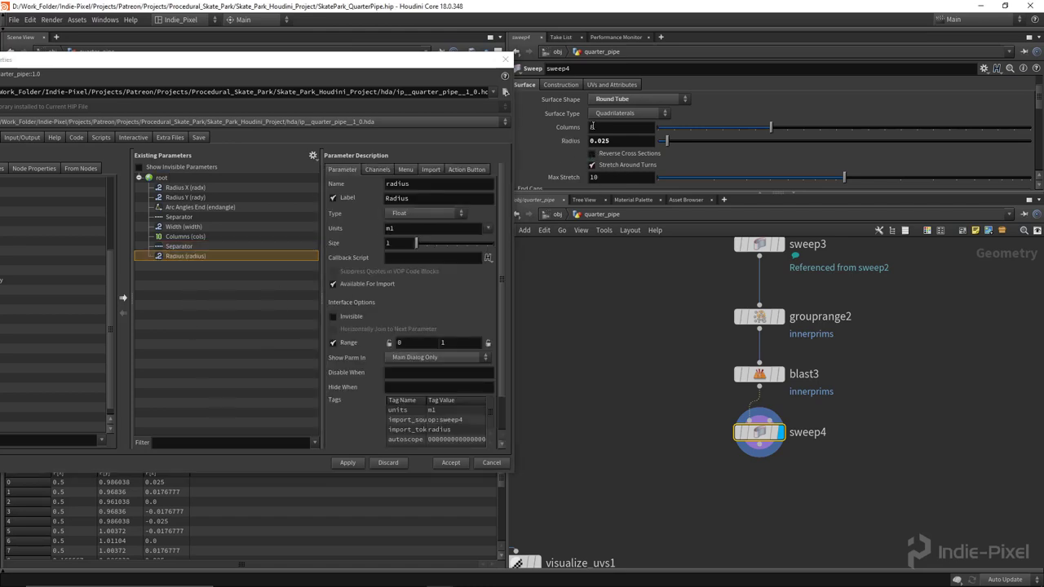
pyautogui.moveTo(593, 127); pyautogui.dragTo(239, 317)
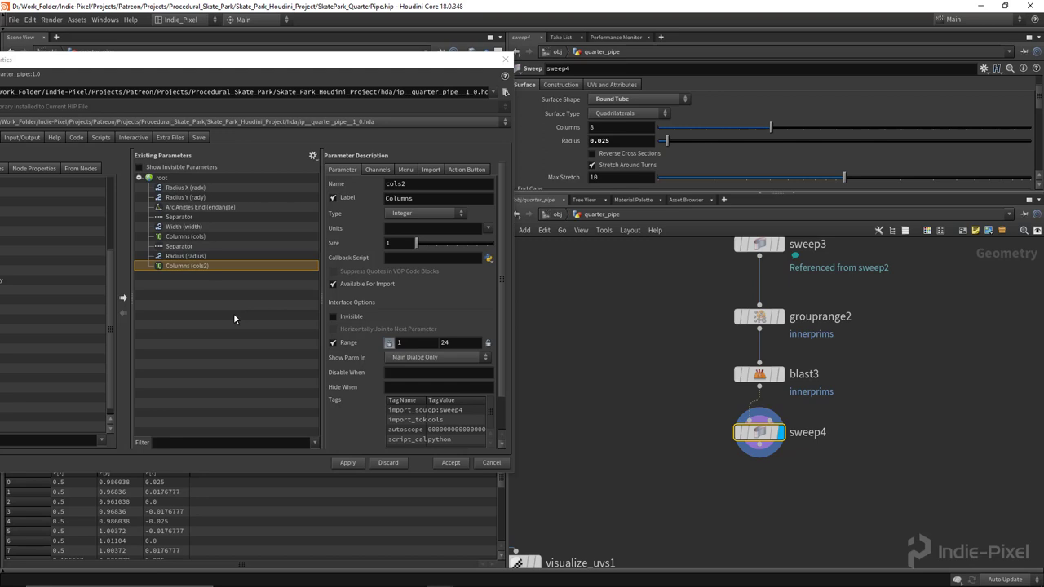
# - Label the promoted sweep4 parameters Coping Columns and Coping Radius, and accept the asset's type properties
pyautogui.click(441, 199)
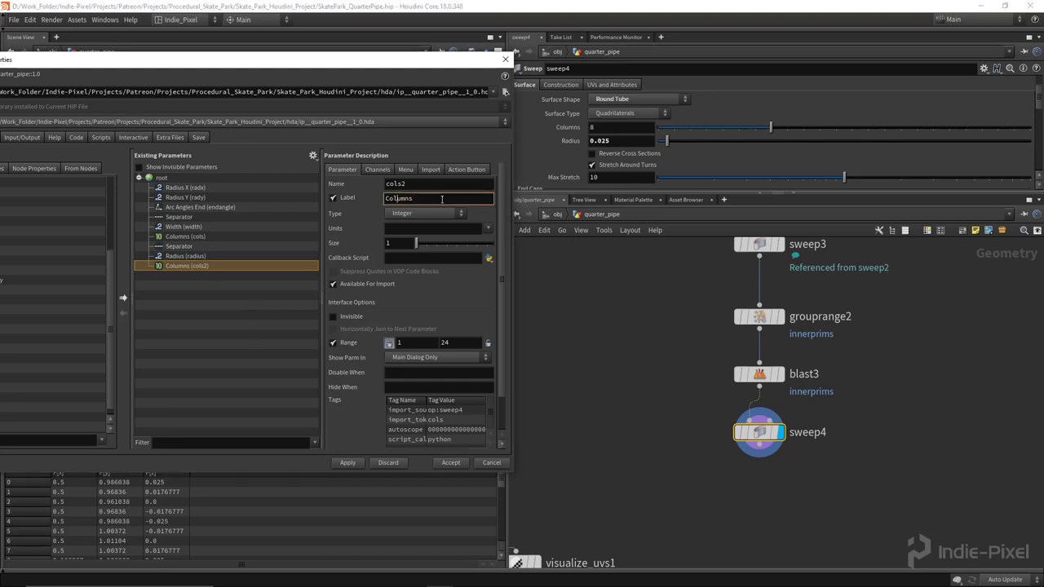
pyautogui.write('Coping')
pyautogui.click(196, 256)
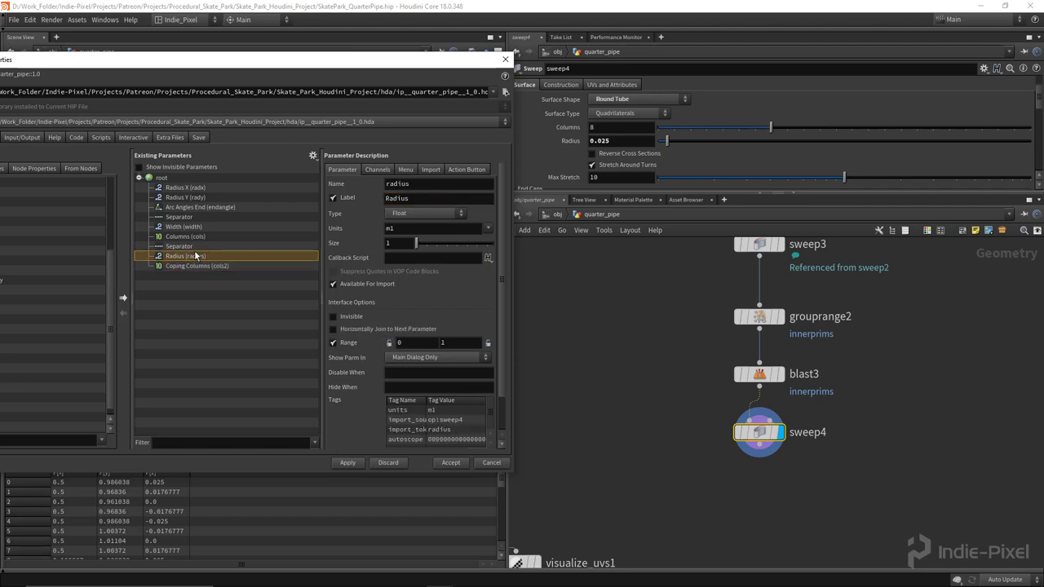
pyautogui.click(433, 199)
pyautogui.write('Coping')
pyautogui.press('Return')
pyautogui.click(347, 463)
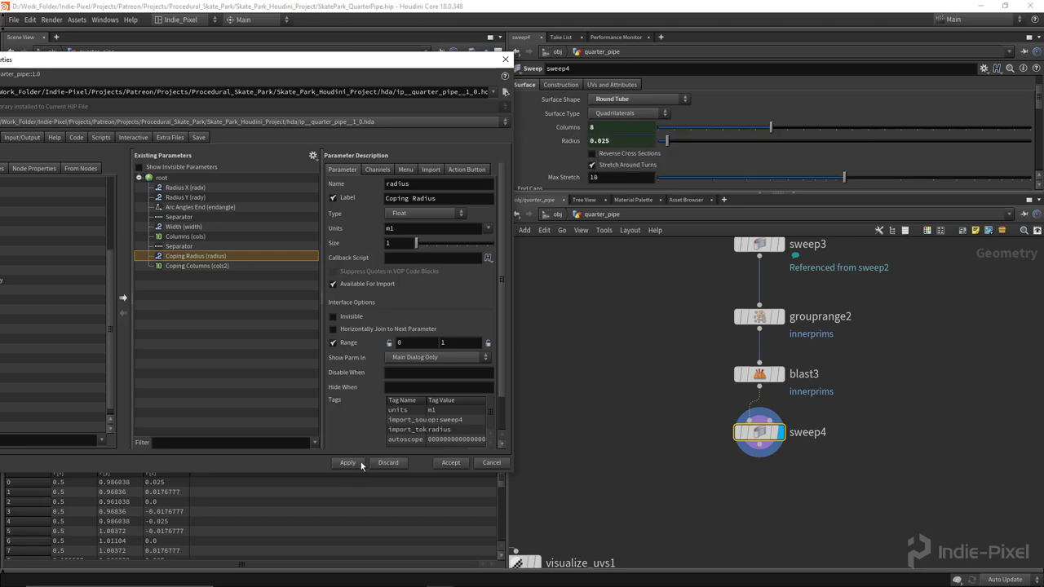
pyautogui.click(450, 462)
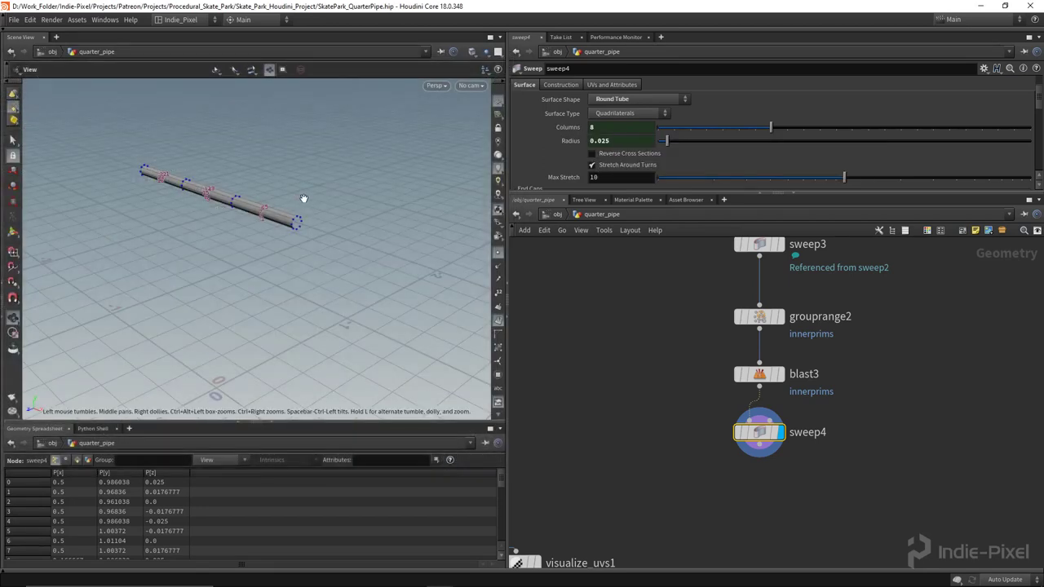
# - Set sweep4's End Cap Type to Single Polygon and enable its End Caps Group, named endcaps
pyautogui.moveTo(810, 194); pyautogui.dragTo(810, 295)
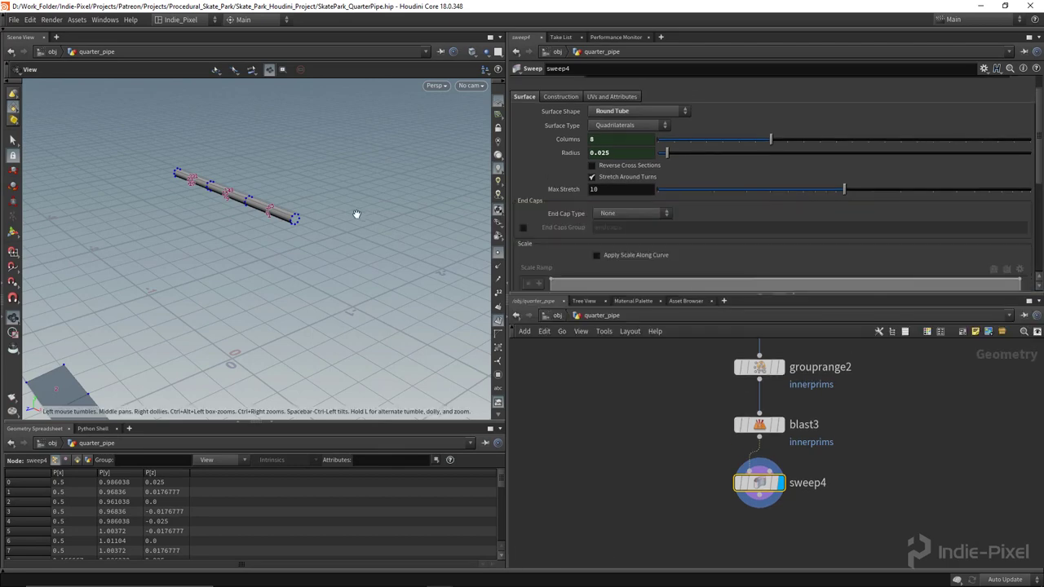
pyautogui.moveTo(357, 214); pyautogui.dragTo(193, 262)
pyautogui.moveTo(216, 234); pyautogui.dragTo(318, 305, button='middle')
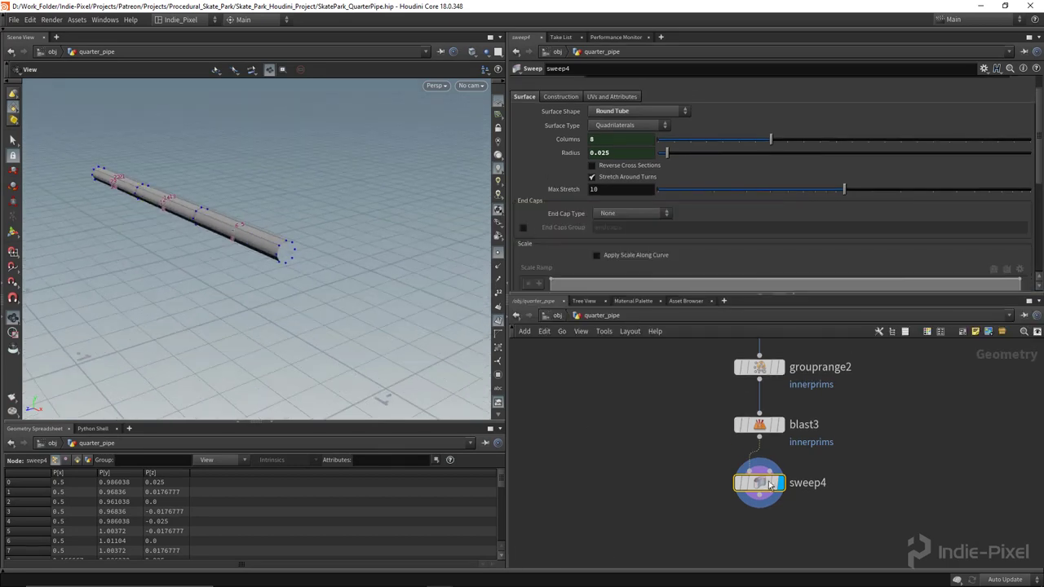
pyautogui.moveTo(312, 291); pyautogui.dragTo(315, 245)
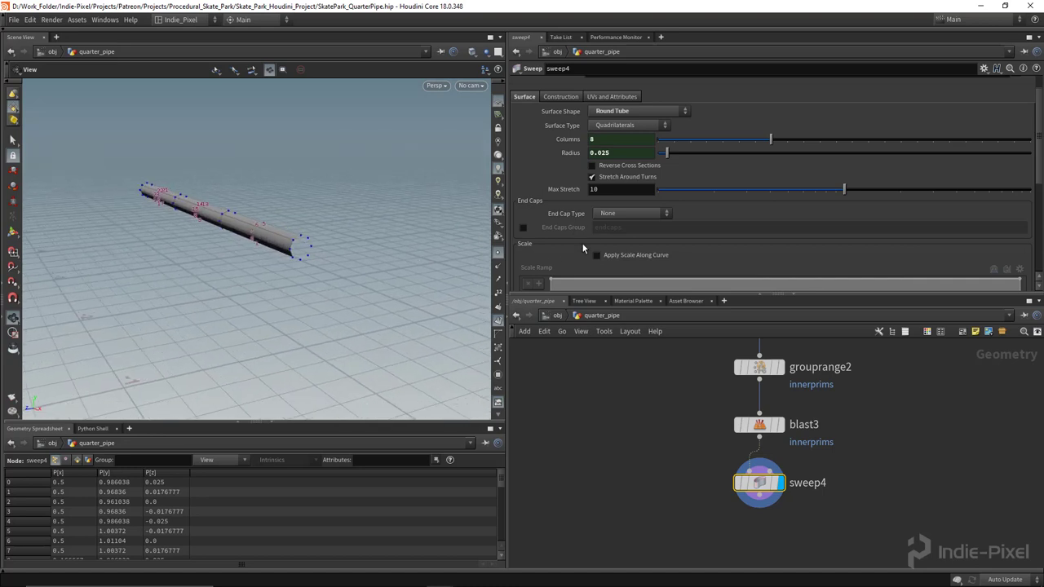
pyautogui.click(622, 214)
pyautogui.click(630, 234)
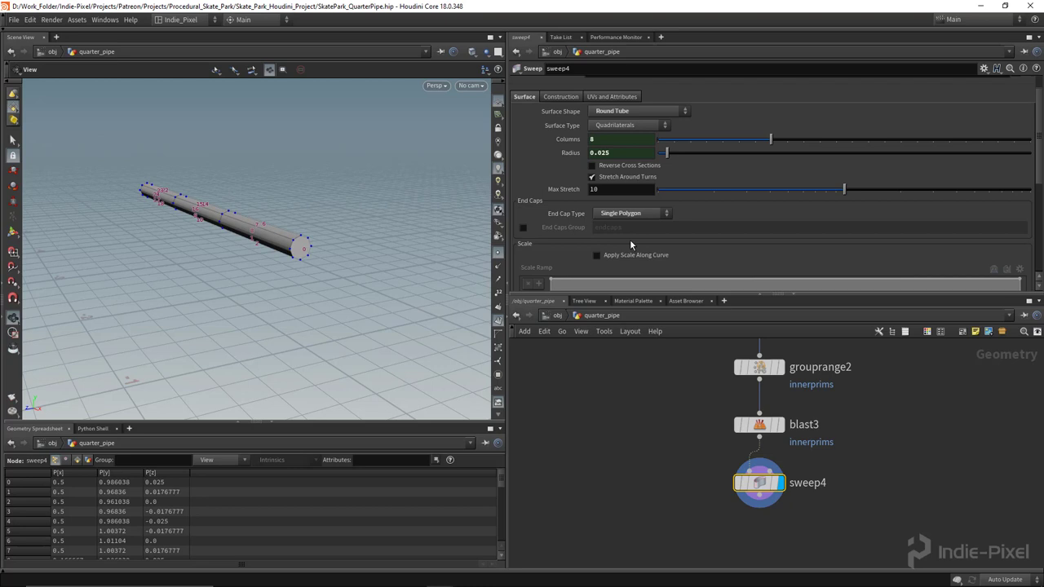
pyautogui.click(523, 228)
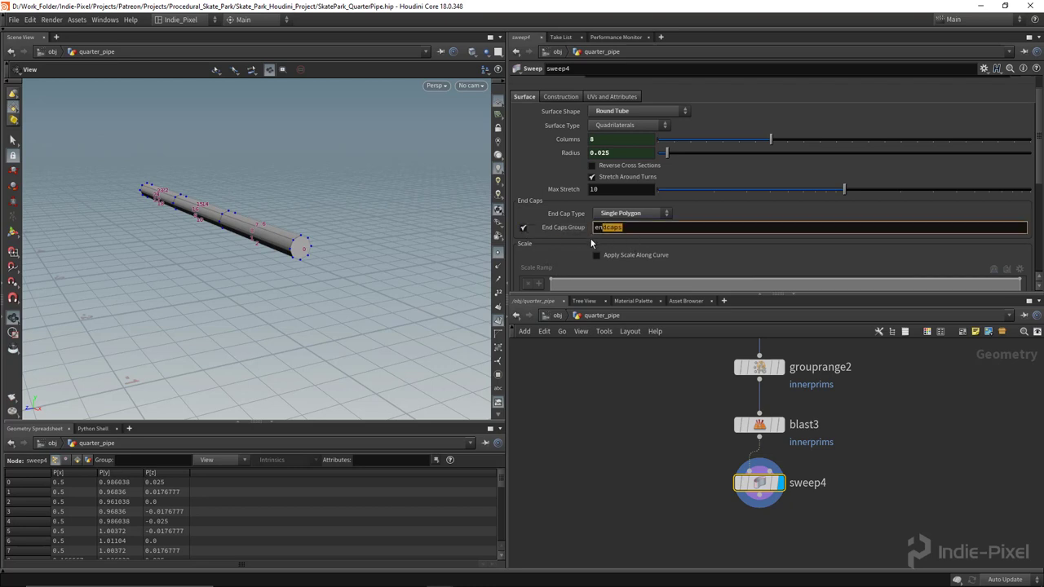
pyautogui.moveTo(299, 278); pyautogui.dragTo(207, 250)
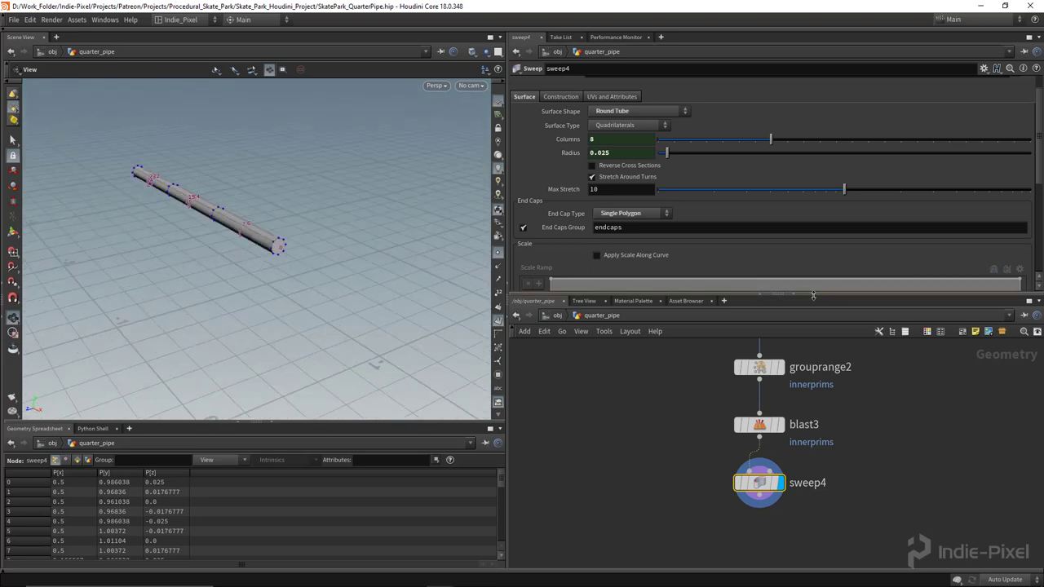
# - Show sweep4's UV and attribute settings and save the scene
pyautogui.moveTo(814, 295); pyautogui.dragTo(813, 259)
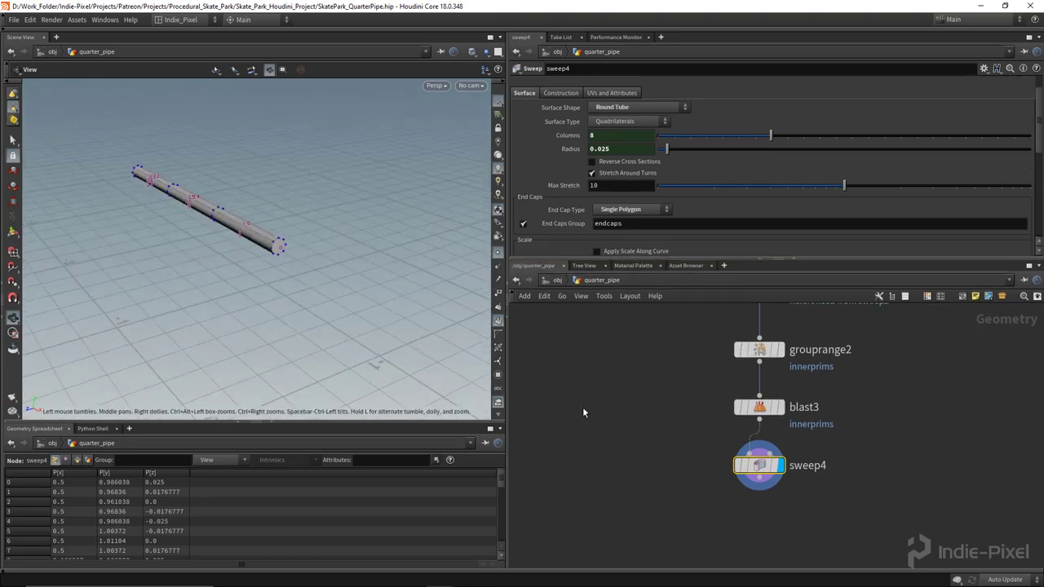
pyautogui.scroll(-2, 649, 393)
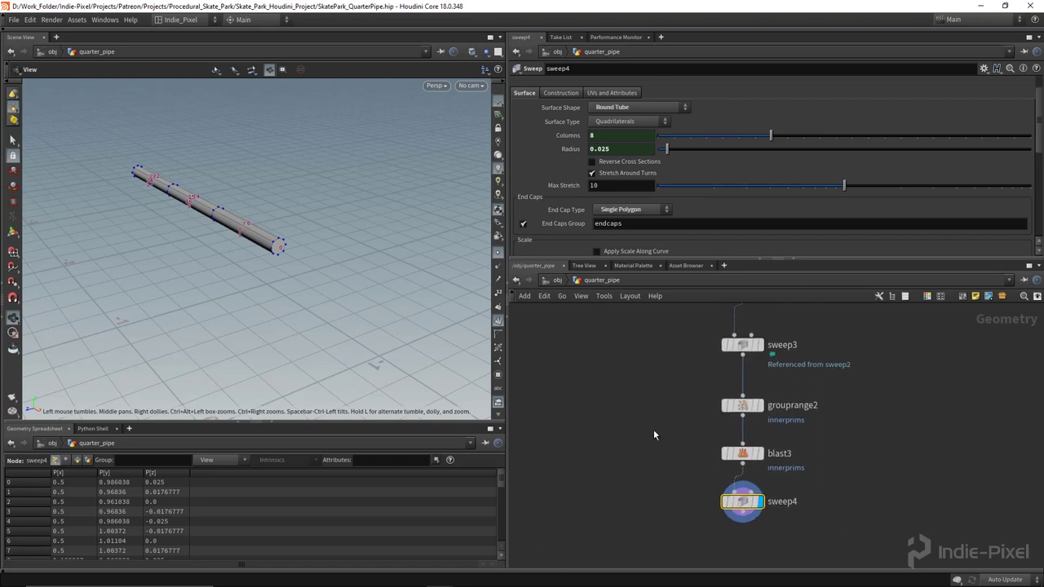
pyautogui.scroll(1, 736, 168)
pyautogui.click(622, 124)
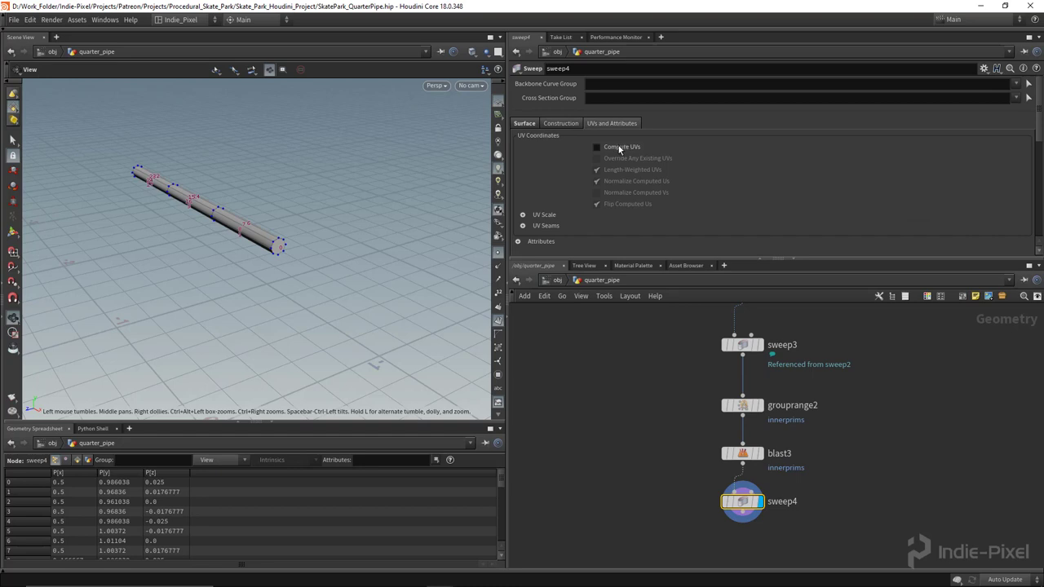
pyautogui.hotkey('ctrl', 's')
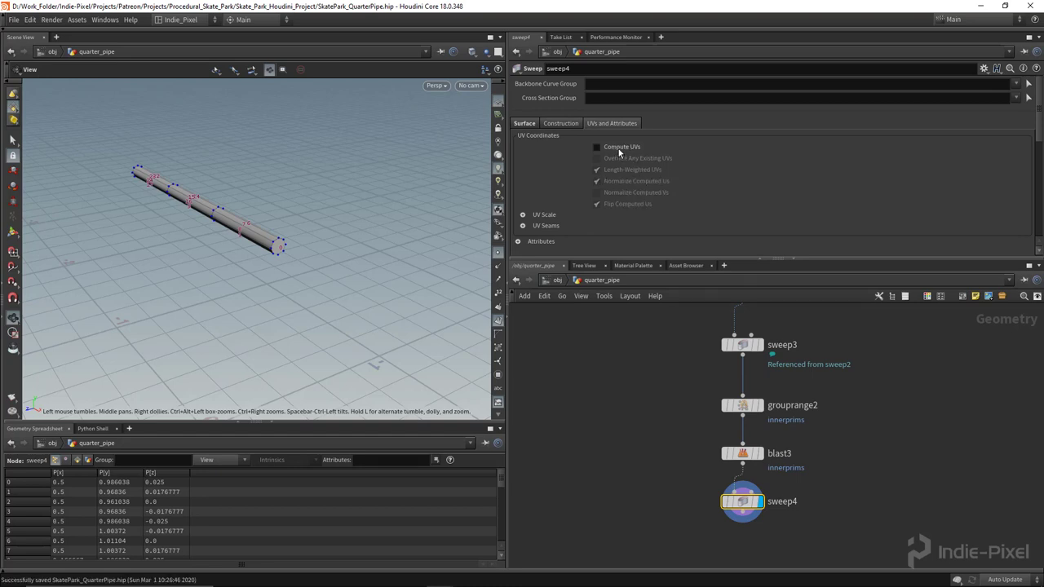
# - Turn off Compute UVs in the UV settings of sweep3
pyautogui.click(738, 345)
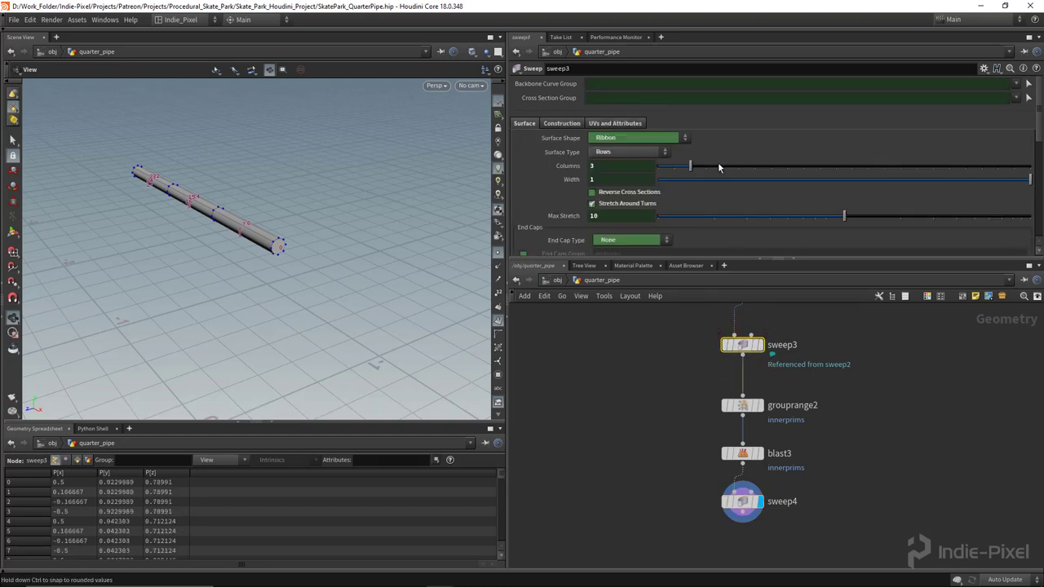
pyautogui.click(640, 124)
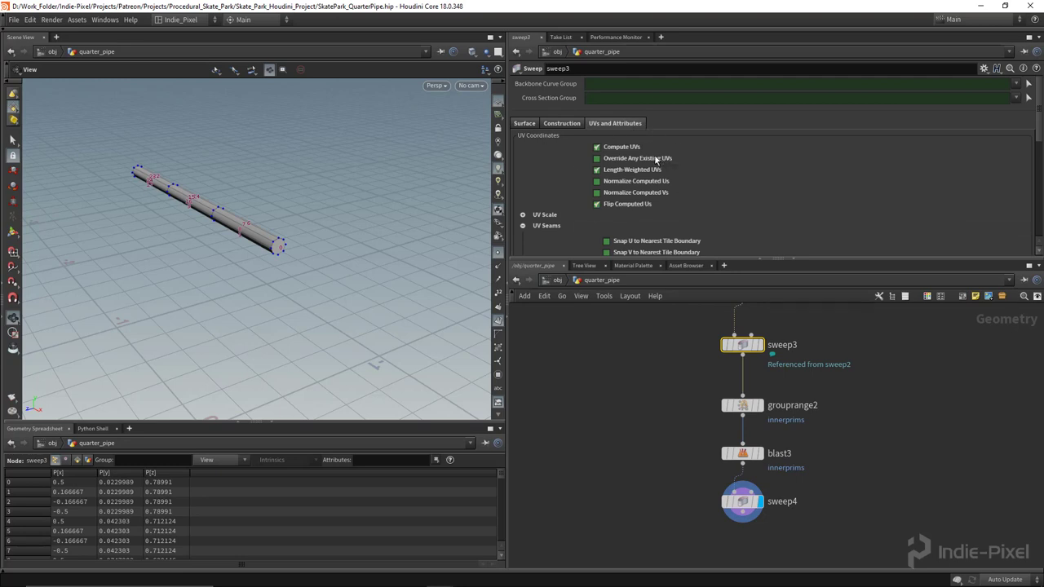
pyautogui.moveTo(654, 378)
pyautogui.mouseDown(button='middle')
pyautogui.moveTo(799, 389)
pyautogui.moveTo(645, 384)
pyautogui.mouseUp(button='middle')
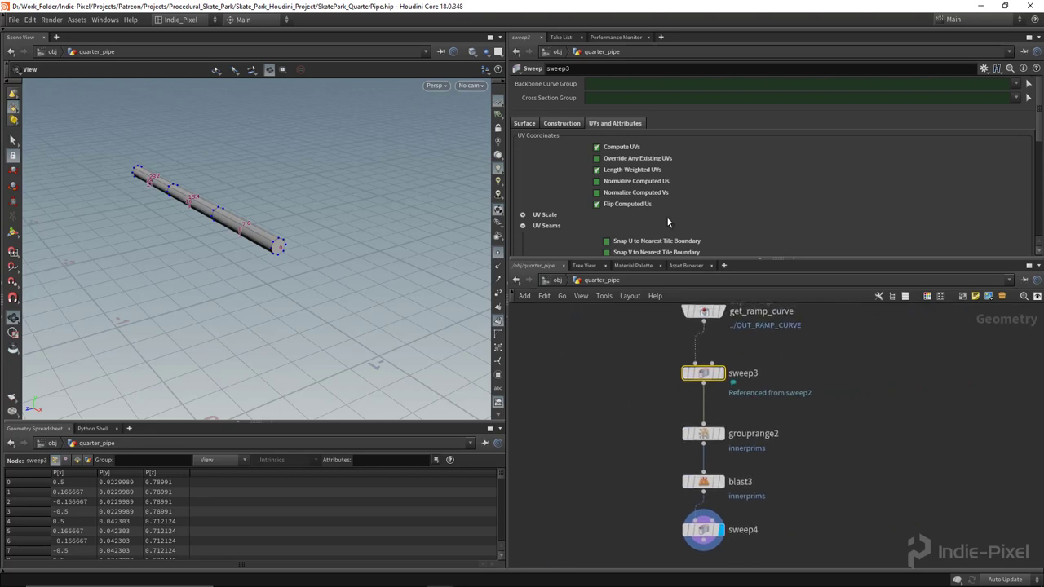
pyautogui.click(596, 148)
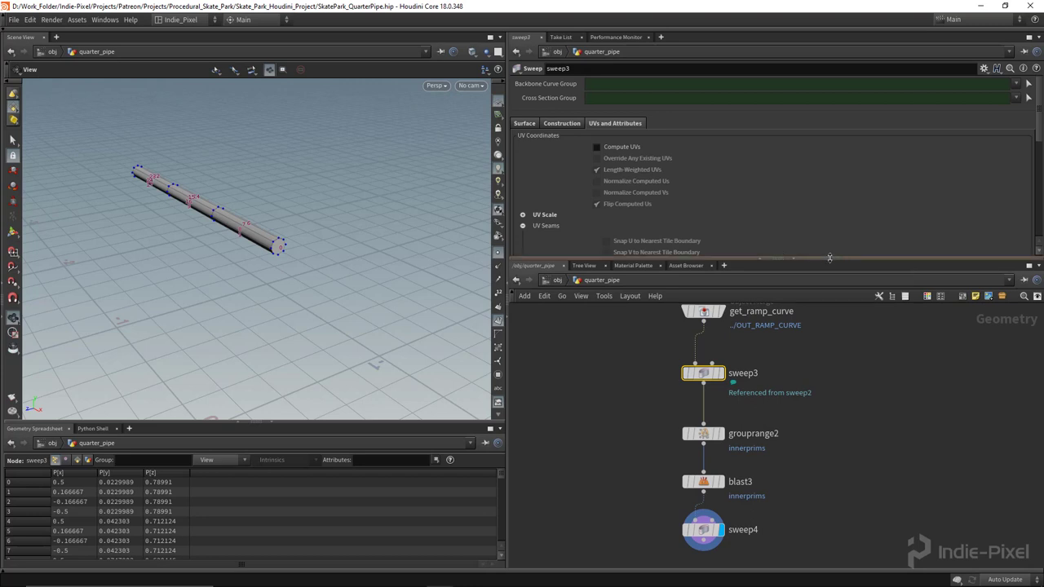
pyautogui.moveTo(776, 259); pyautogui.dragTo(777, 208)
# - Save the scene and make sweep4 compute UVs, with Normalize Computed Us and Snap V to Nearest Tile Boundary turned off
pyautogui.click(718, 510)
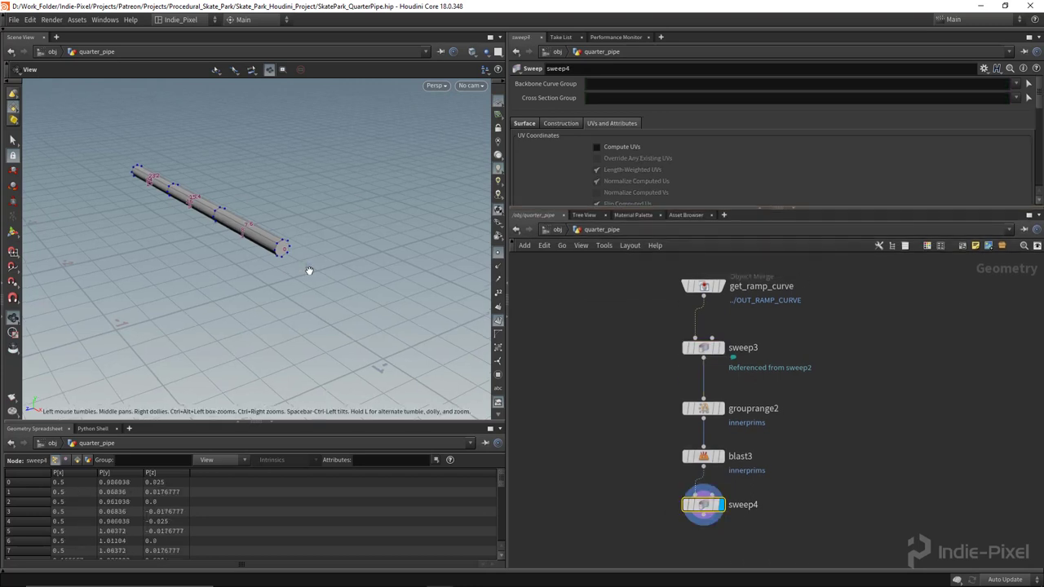
pyautogui.hotkey('ctrl', 's')
pyautogui.click(611, 148)
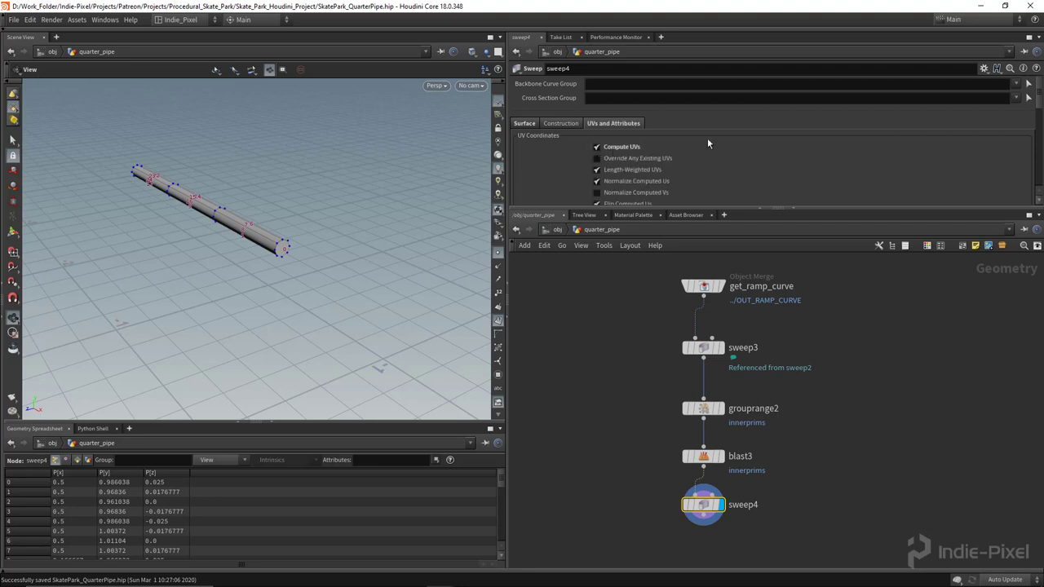
pyautogui.scroll(-1, 706, 140)
pyautogui.click(601, 159)
pyautogui.scroll(-3, 717, 155)
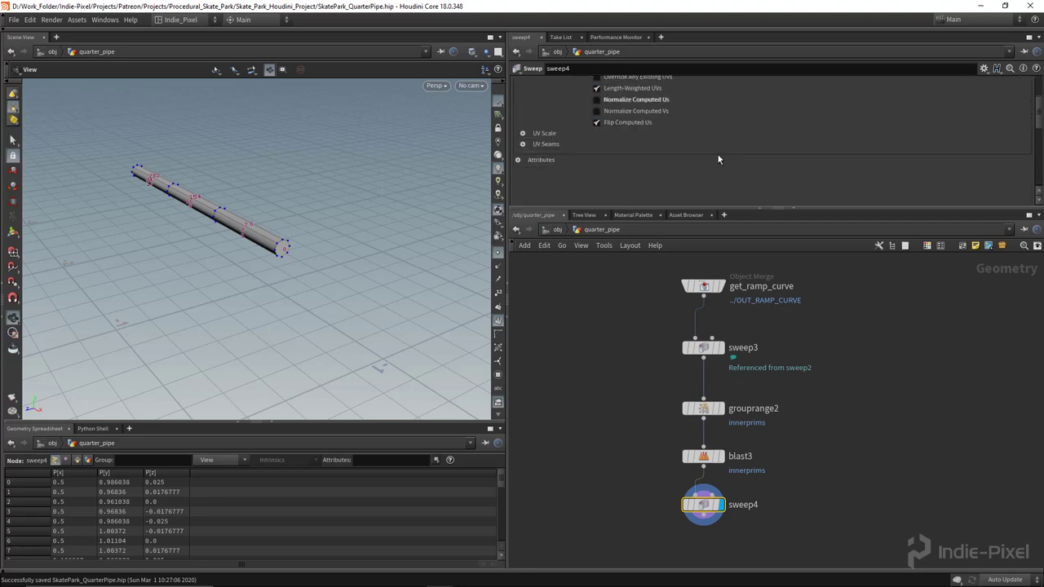
pyautogui.click(522, 144)
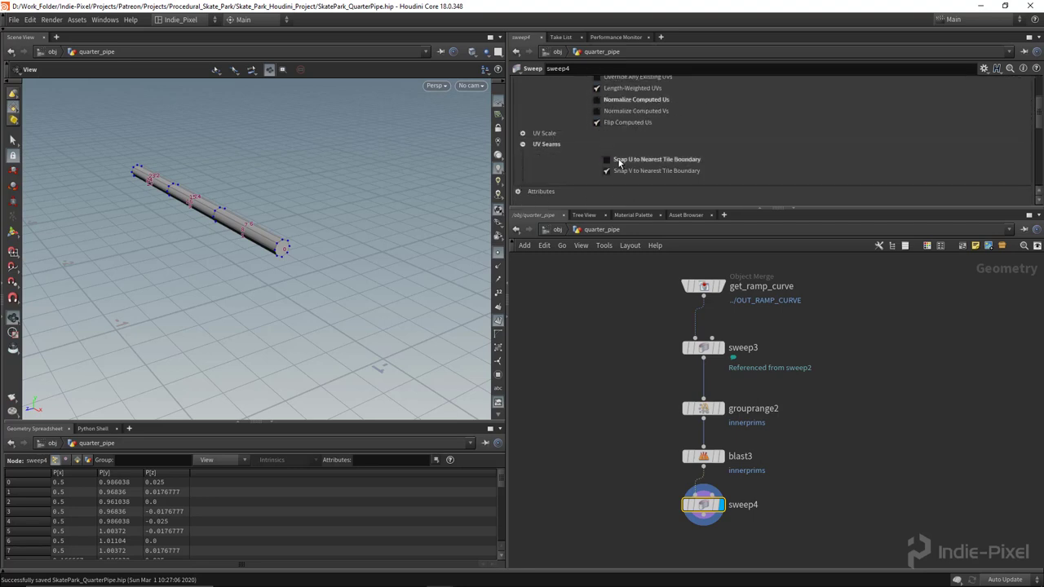
# - Examine the coping tube's UV layout in the UV view and compare it with the end cap in perspective
pyautogui.moveTo(275, 340); pyautogui.dragTo(289, 299)
pyautogui.hotkey('space', '5')
pyautogui.scroll(1, 172, 250)
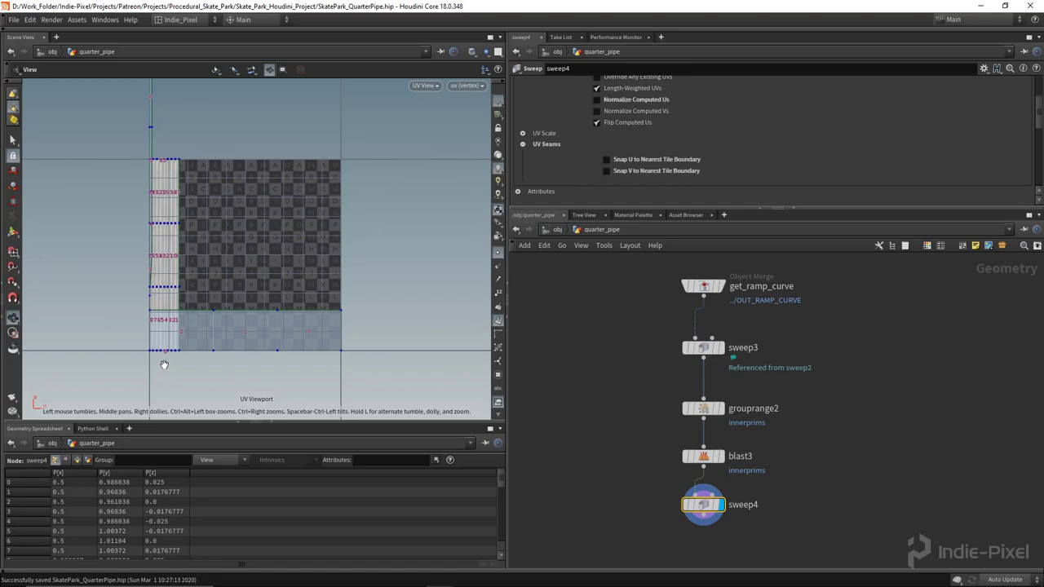
pyautogui.scroll(-3, 298, 305)
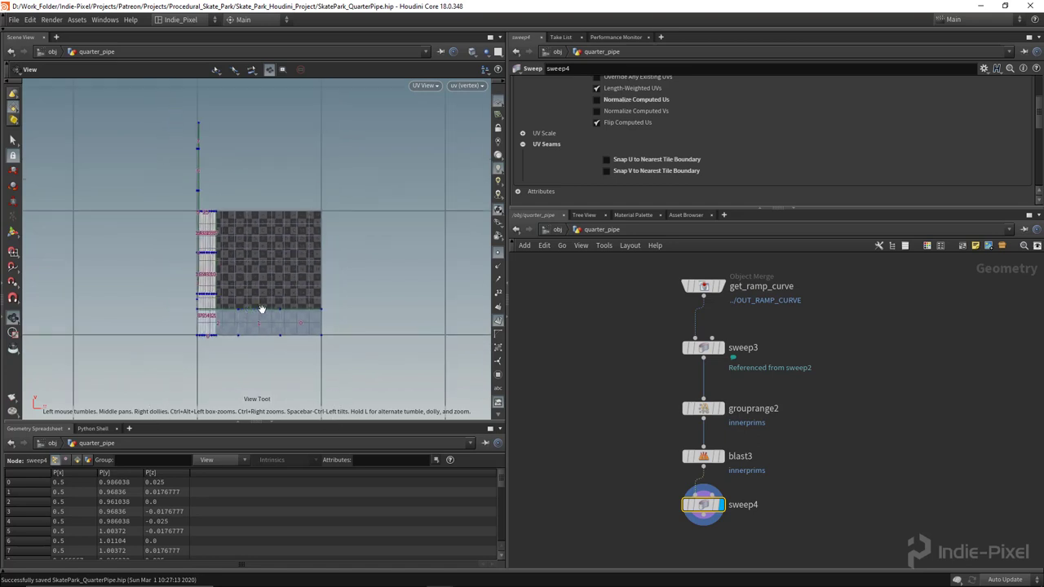
pyautogui.scroll(3, 232, 306)
pyautogui.hotkey('space', '1')
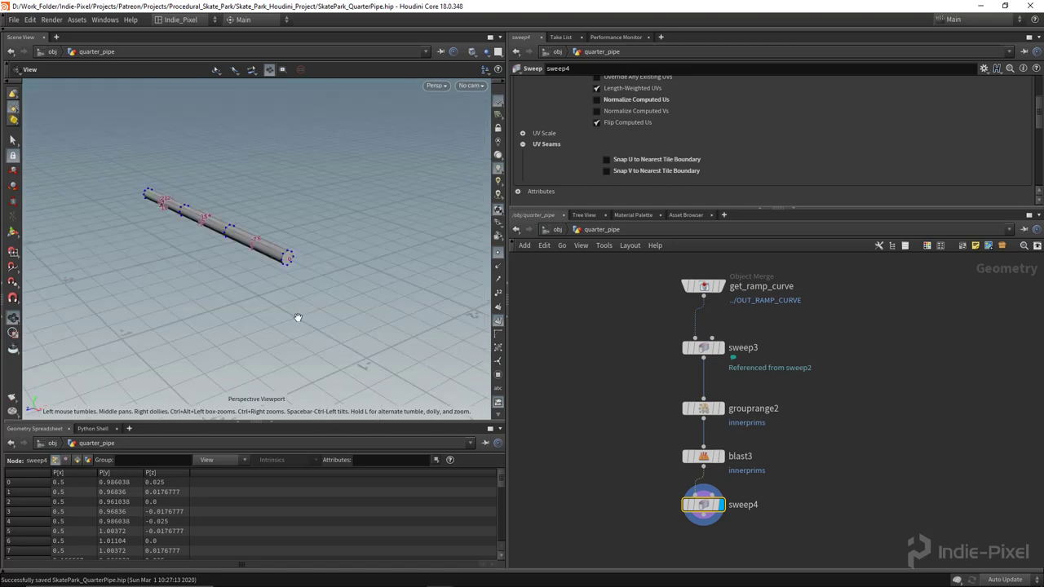
pyautogui.moveTo(299, 318); pyautogui.dragTo(272, 272)
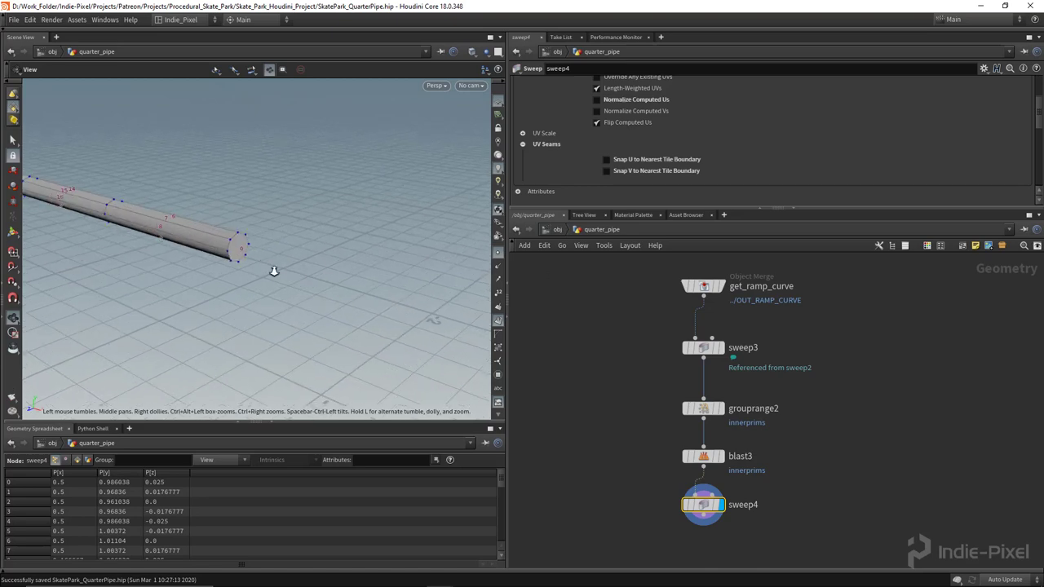
pyautogui.hotkey('space', '5')
pyautogui.hotkey('space', '1')
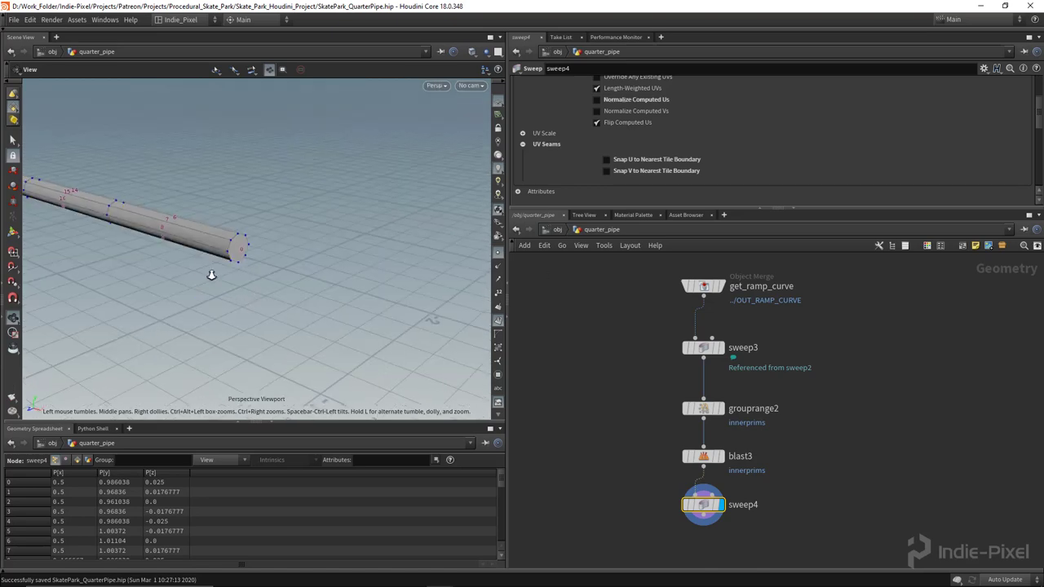
pyautogui.moveTo(210, 275); pyautogui.dragTo(277, 256)
# - Add a UV Unwrap node below sweep4, feed it sweep4's output and display its result
pyautogui.moveTo(643, 427); pyautogui.dragTo(693, 324, button='middle')
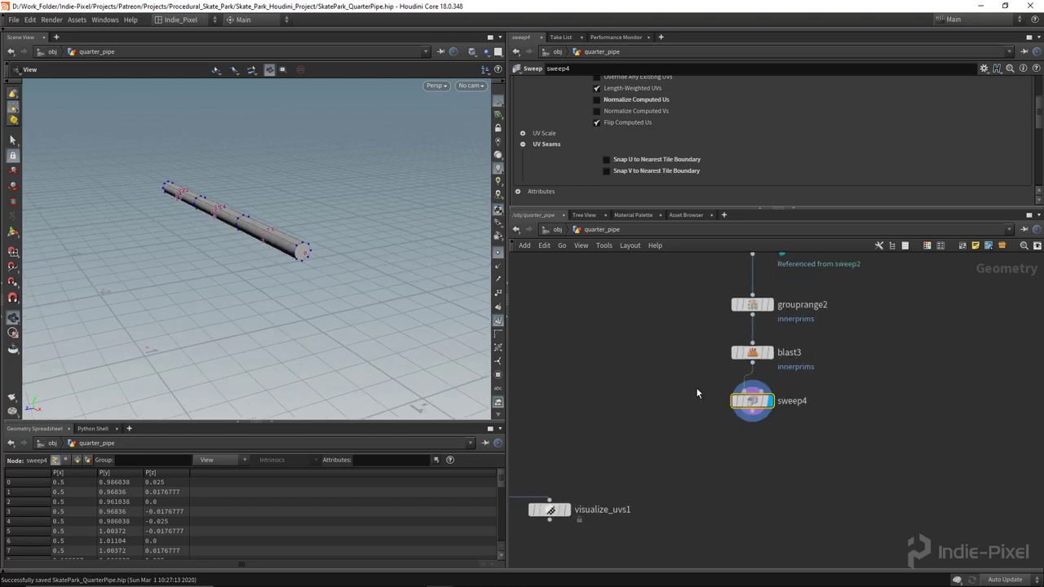
pyautogui.moveTo(769, 464); pyautogui.dragTo(733, 421, button='middle')
pyautogui.click(691, 417)
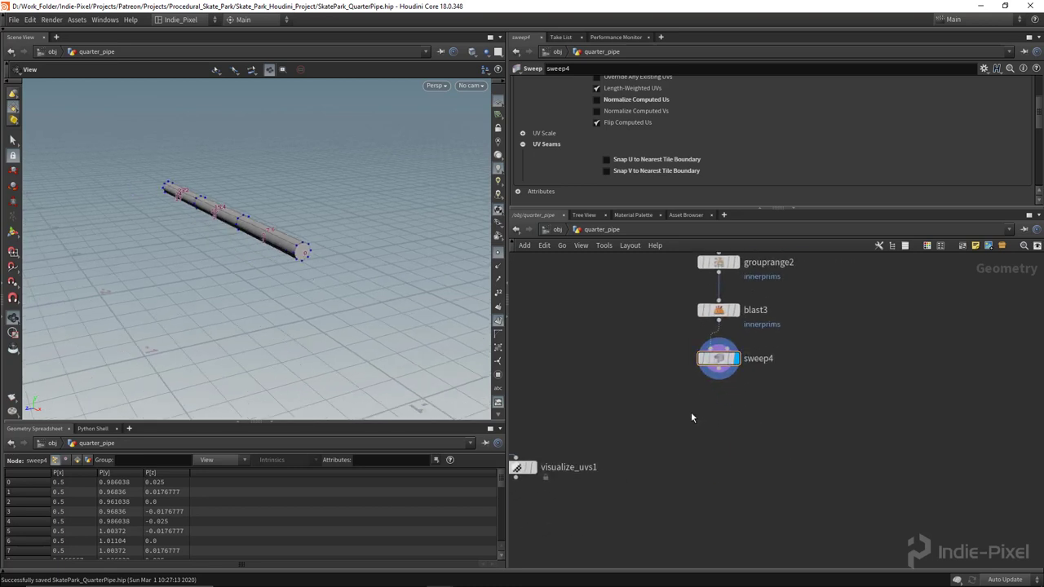
pyautogui.press('Tab')
pyautogui.write('uv')
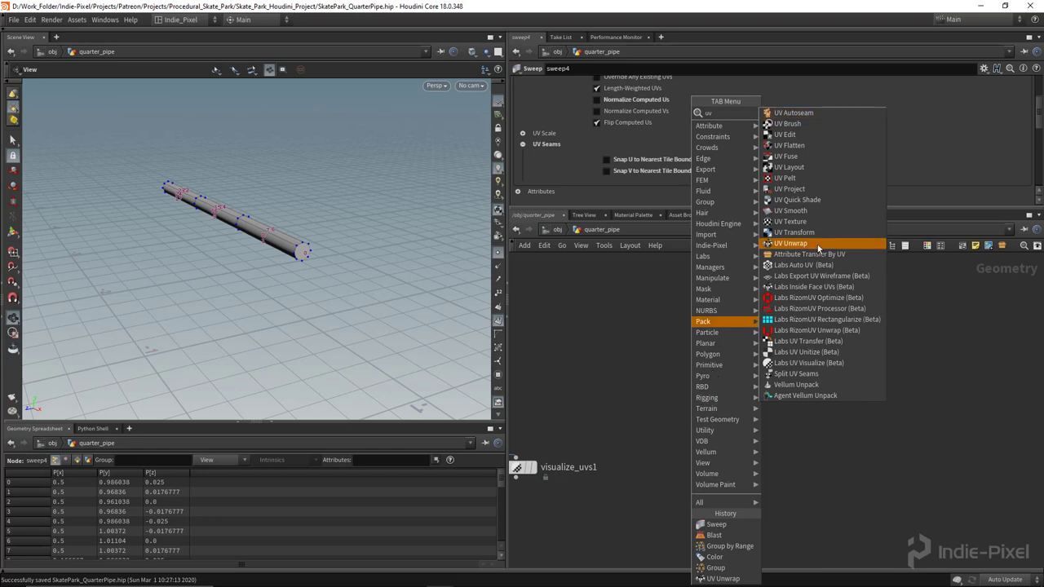
pyautogui.click(815, 244)
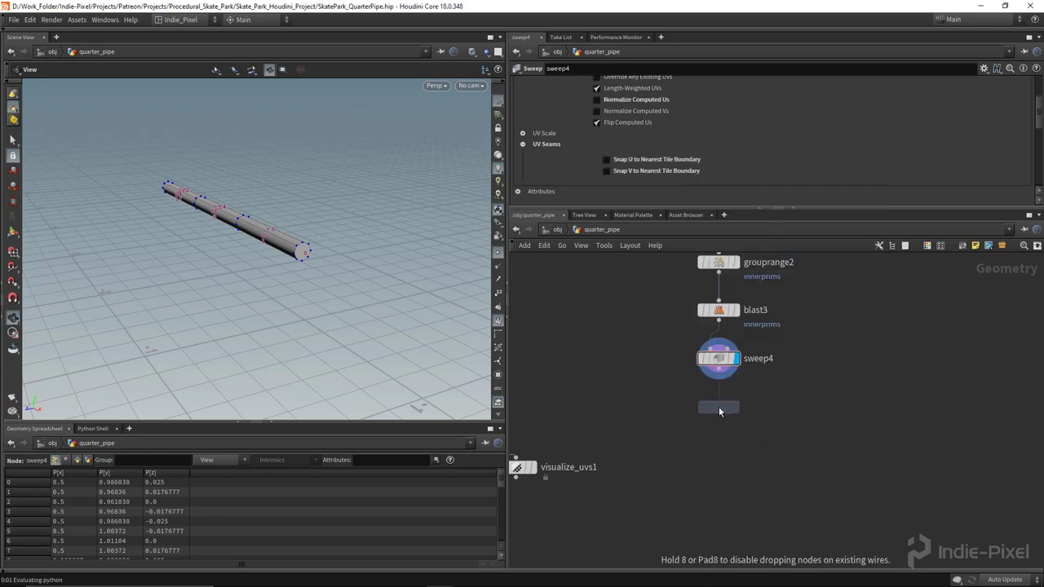
pyautogui.click(719, 412)
pyautogui.scroll(4, 720, 424)
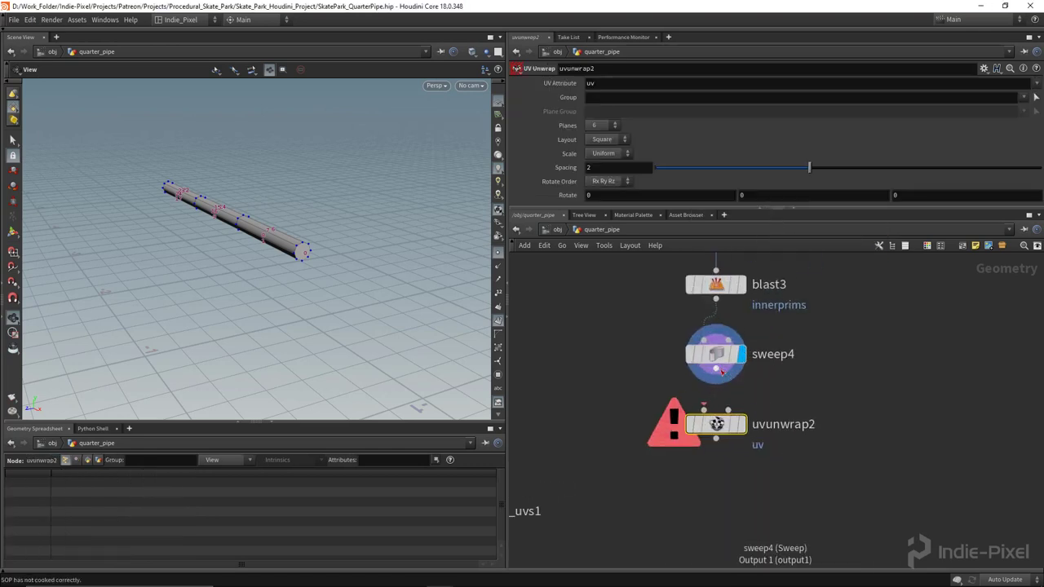
pyautogui.click(747, 440)
# - Restrict uvunwrap2 to the endcaps group and save the scene
pyautogui.moveTo(787, 209); pyautogui.dragTo(788, 271)
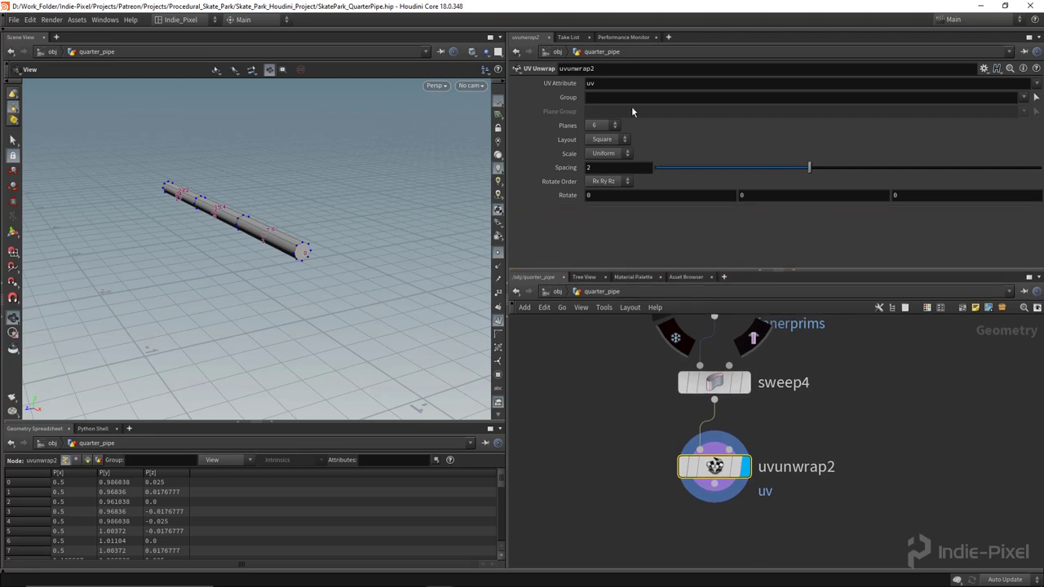
pyautogui.click(1023, 97)
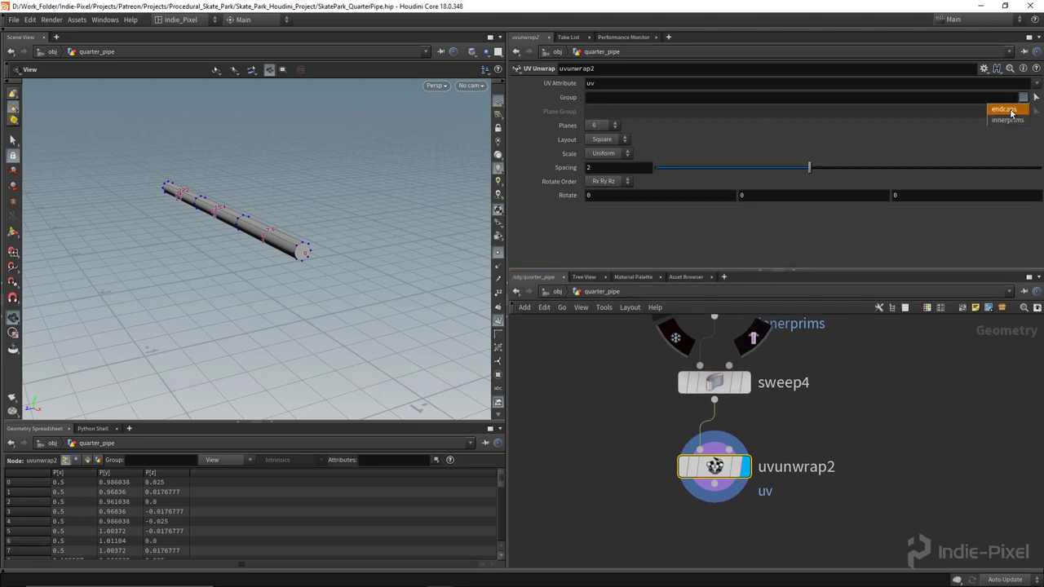
pyautogui.click(1003, 109)
pyautogui.moveTo(252, 293)
pyautogui.mouseDown()
pyautogui.moveTo(244, 315)
pyautogui.moveTo(251, 305)
pyautogui.moveTo(237, 293)
pyautogui.moveTo(252, 291)
pyautogui.mouseUp()
pyautogui.hotkey('ctrl', 's')
# - Examine the unwrapped end caps in the UV view, return to perspective and bring the ramp's node chain into view
pyautogui.hotkey('space', '5')
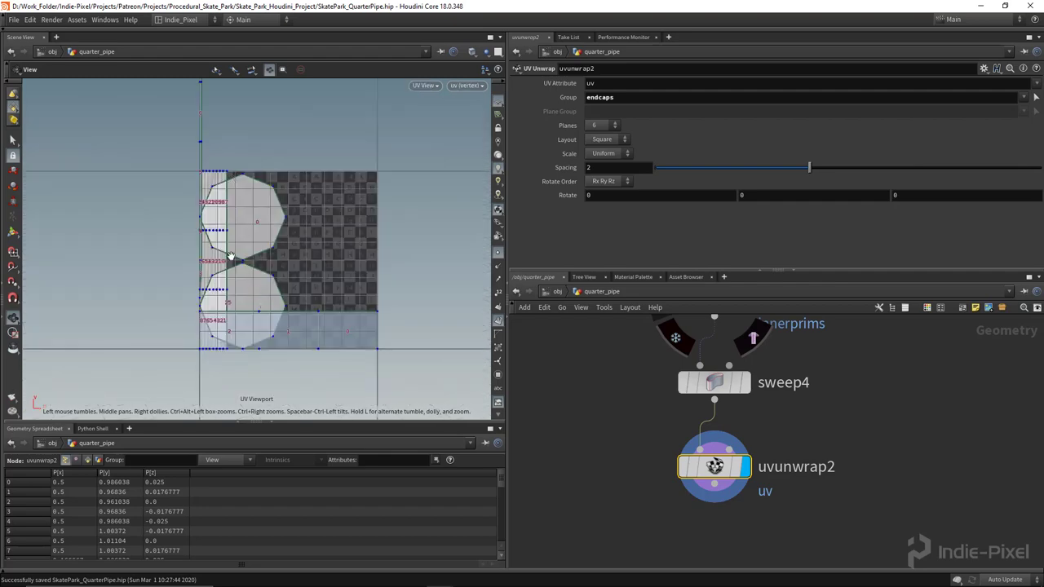
pyautogui.moveTo(252, 221); pyautogui.dragTo(285, 189, button='right')
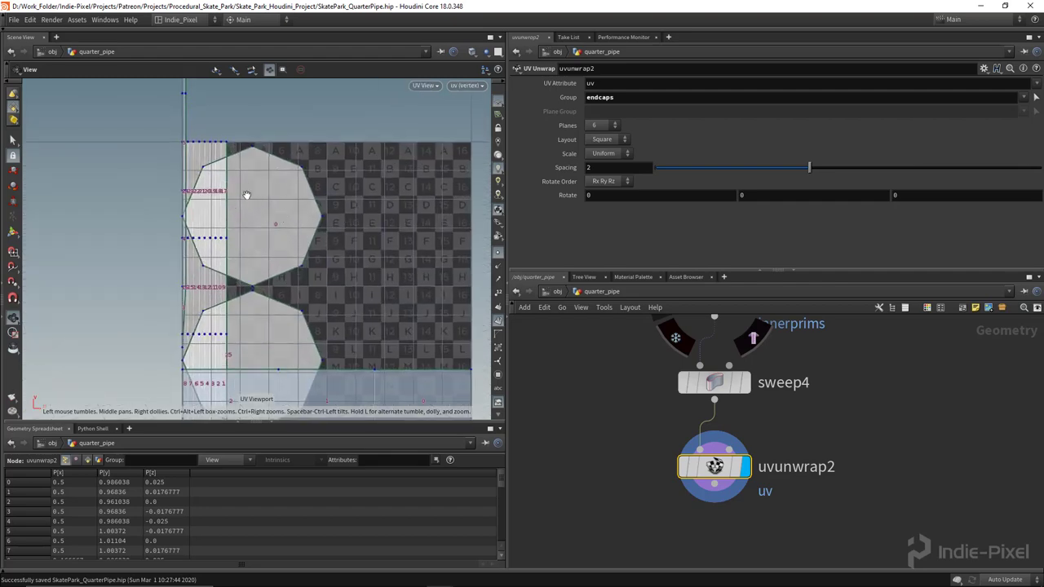
pyautogui.moveTo(235, 208); pyautogui.dragTo(246, 240, button='right')
pyautogui.hotkey('space', '1')
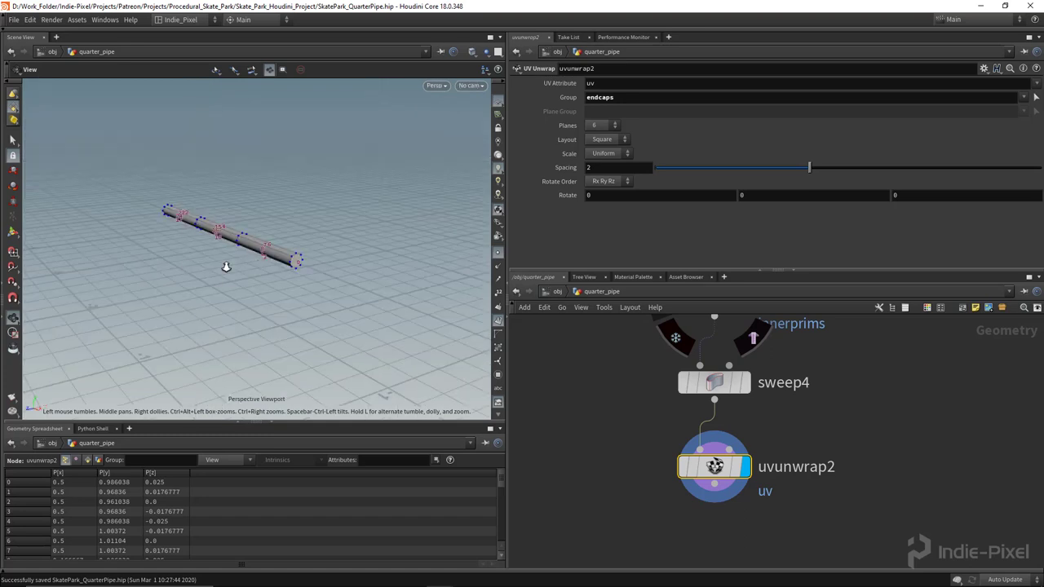
pyautogui.moveTo(226, 266); pyautogui.dragTo(213, 255)
pyautogui.moveTo(804, 273); pyautogui.dragTo(806, 189)
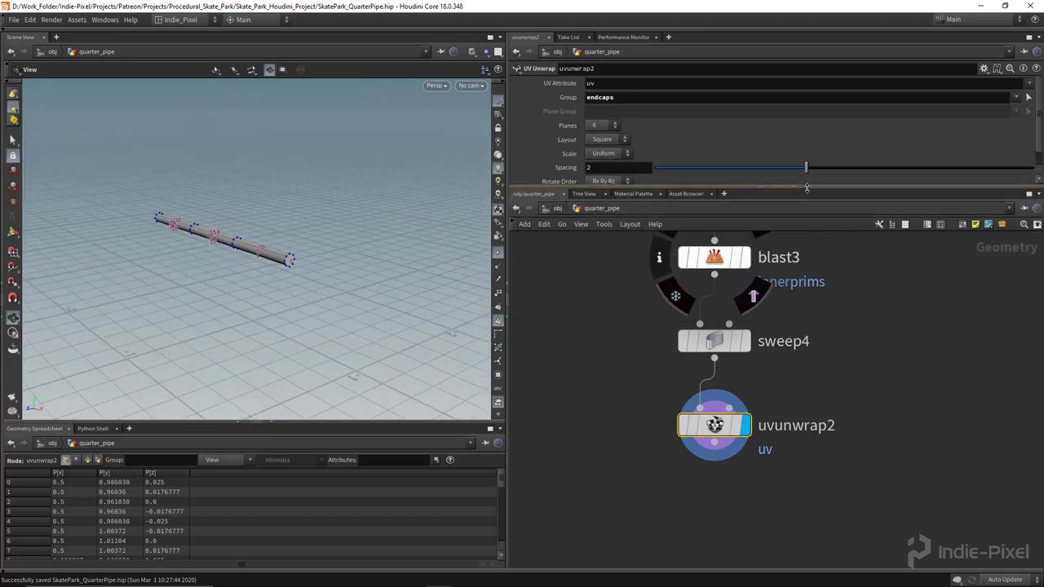
pyautogui.press('h')
pyautogui.scroll(3, 682, 413)
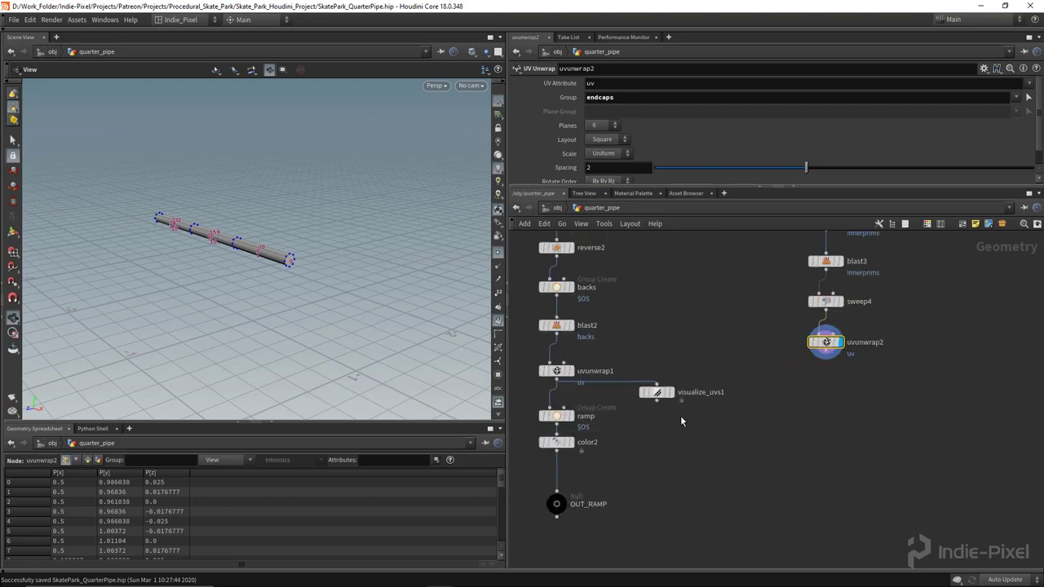
# - Add a Group Create node below uvunwrap2 and feed it uvunwrap2's output
pyautogui.moveTo(569, 422)
pyautogui.scroll(3, 862, 408)
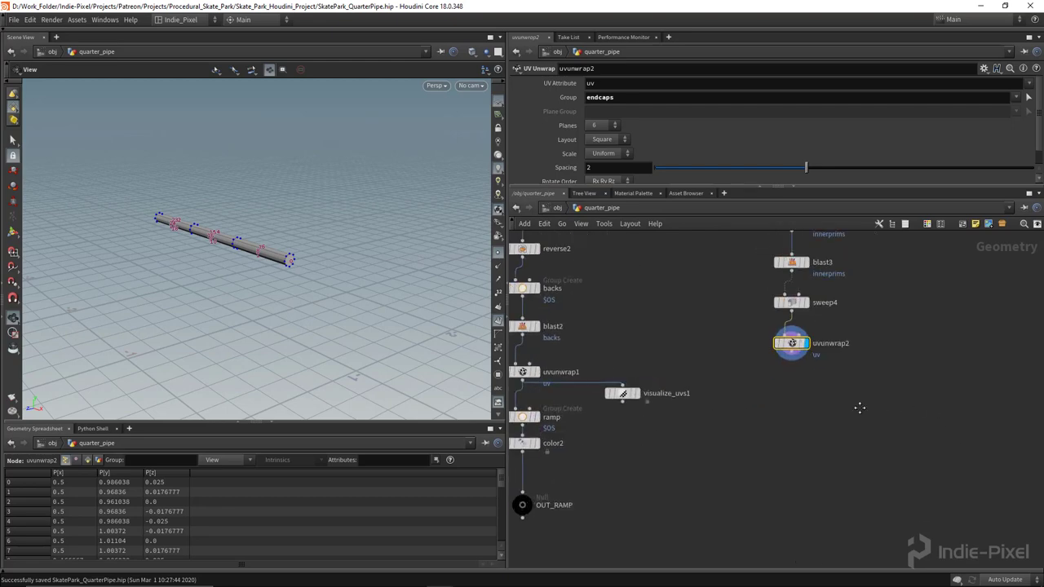
pyautogui.press('Tab')
pyautogui.write('group')
pyautogui.press('Return')
pyautogui.click(730, 384)
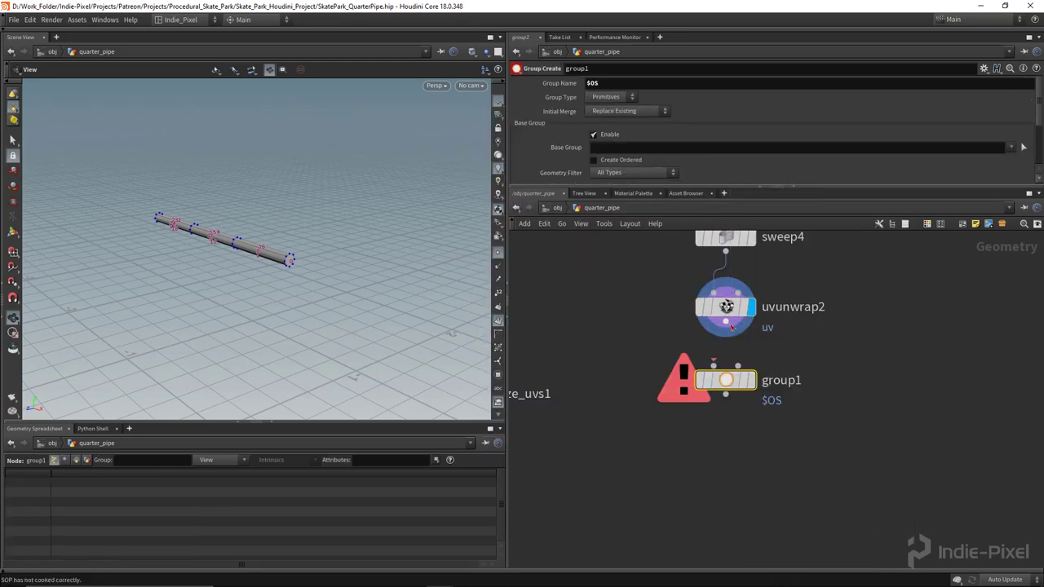
pyautogui.moveTo(726, 321); pyautogui.dragTo(713, 366)
# - Rename the new Group Create node to coping
pyautogui.doubleClick(782, 382)
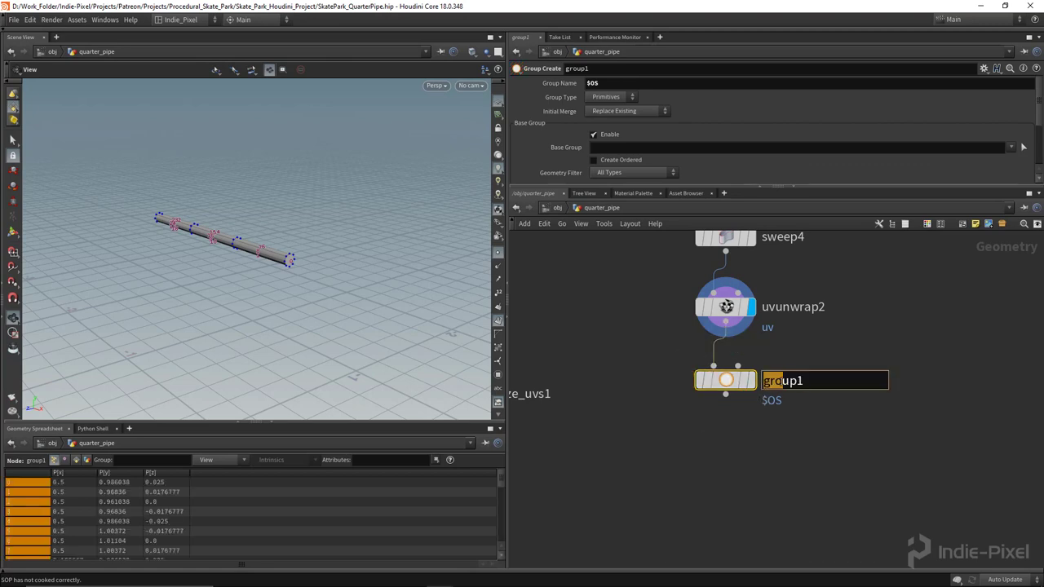
pyautogui.press('End')
pyautogui.press('BackSpace')
pyautogui.doubleClick(780, 381)
pyautogui.press('BackSpace')
pyautogui.write('coping')
pyautogui.press('Return')
pyautogui.scroll(-5, 781, 380)
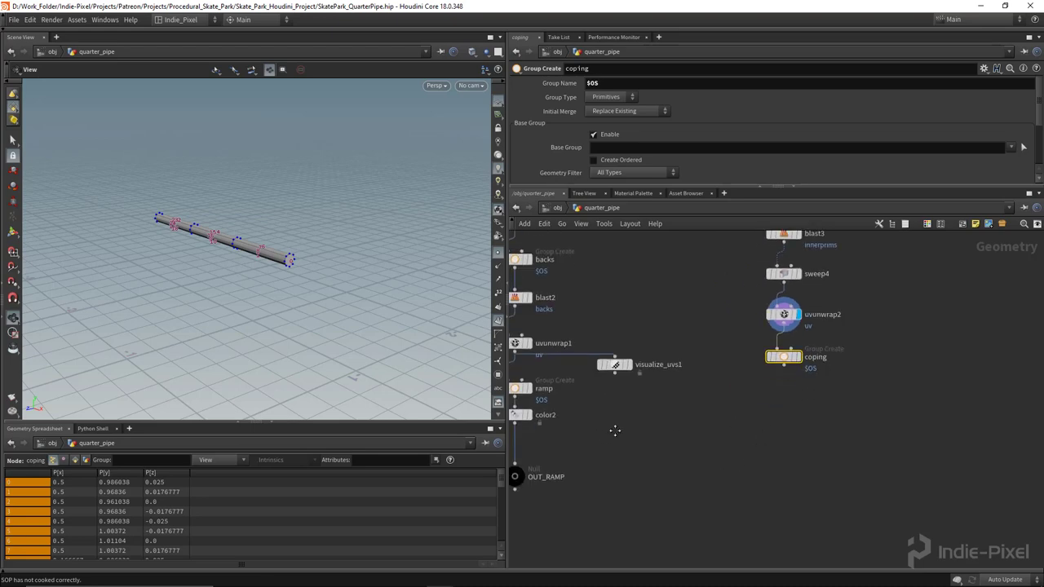
# - Duplicate the transition branch's color1 node
pyautogui.moveTo(615, 430); pyautogui.dragTo(792, 422, button='middle')
pyautogui.scroll(3, 694, 411)
pyautogui.scroll(-3, 694, 412)
pyautogui.moveTo(604, 434); pyautogui.dragTo(676, 442, button='middle')
pyautogui.scroll(1, 609, 419)
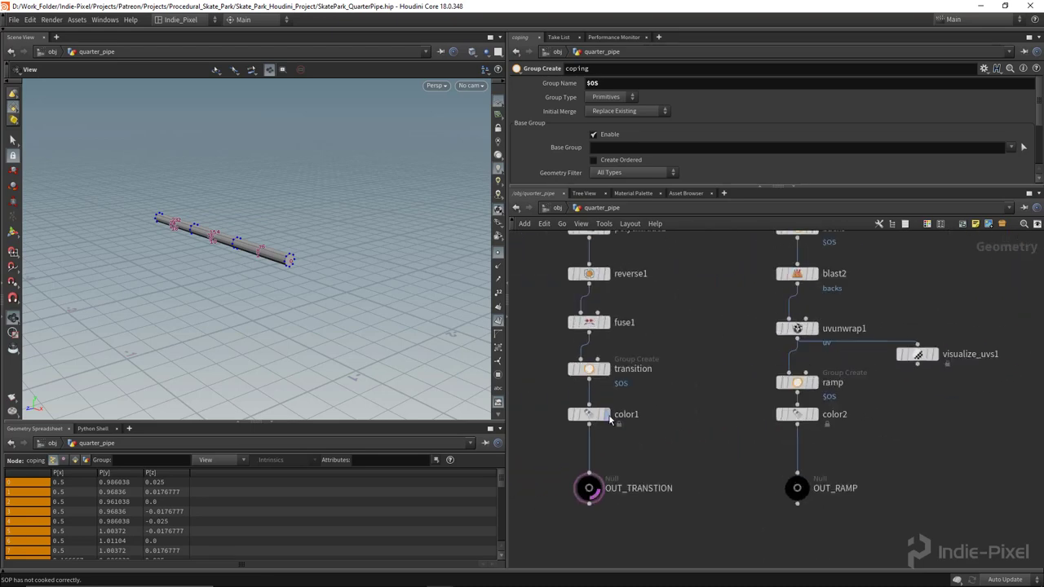
pyautogui.scroll(2, 610, 418)
pyautogui.click(580, 414)
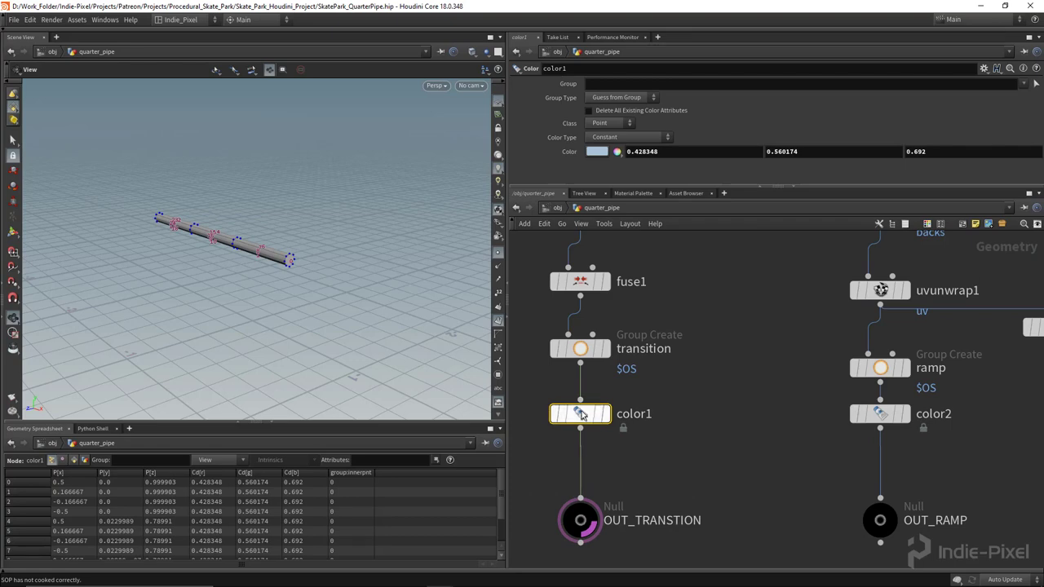
pyautogui.keyDown('alt'); pyautogui.moveTo(597, 416); pyautogui.dragTo(1012, 466); pyautogui.keyUp('alt')
# - Move the duplicated Color node below the coping group node, detached from the transition branch
pyautogui.moveTo(804, 470); pyautogui.dragTo(663, 446, button='middle')
pyautogui.scroll(-3, 663, 443)
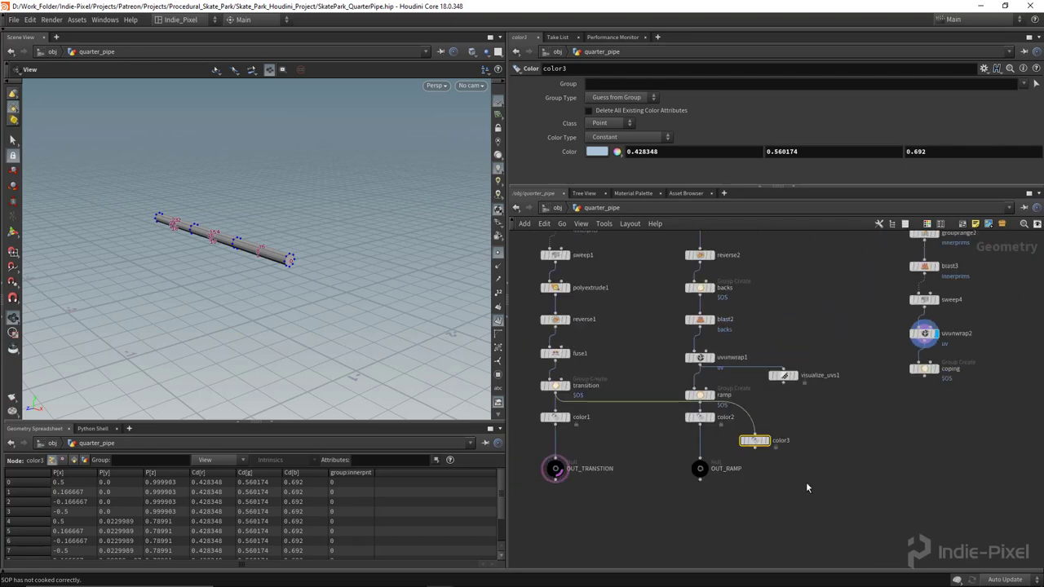
pyautogui.moveTo(803, 482); pyautogui.dragTo(665, 482, button='middle')
pyautogui.moveTo(629, 438); pyautogui.dragTo(800, 394)
pyautogui.scroll(3, 798, 387)
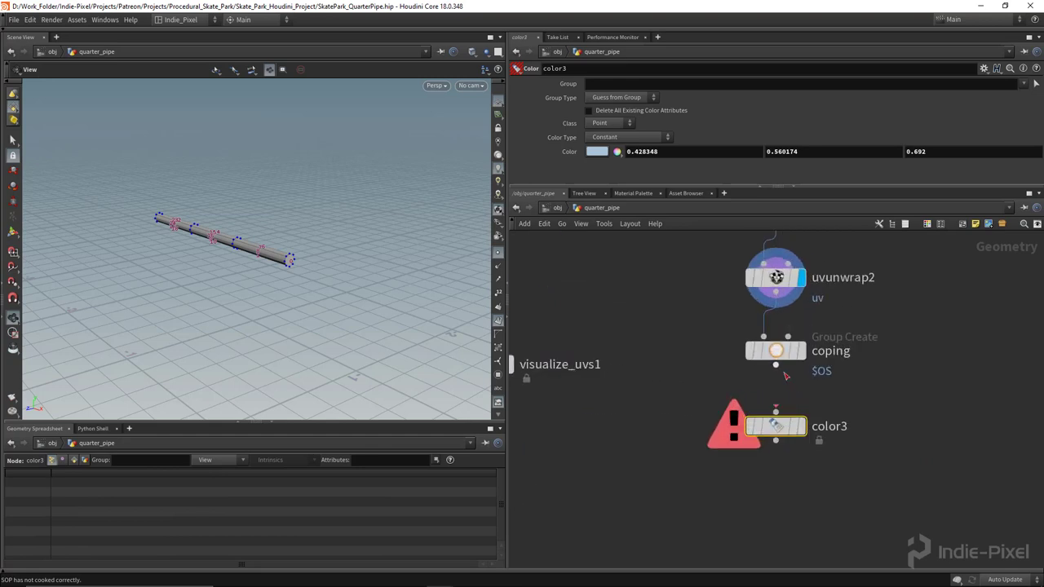
# - Cut the wire between uvunwrap1 and visualize_uvs1 and delete the visualize_uvs1 node
pyautogui.moveTo(565, 410); pyautogui.dragTo(819, 427, button='middle')
pyautogui.press('y')
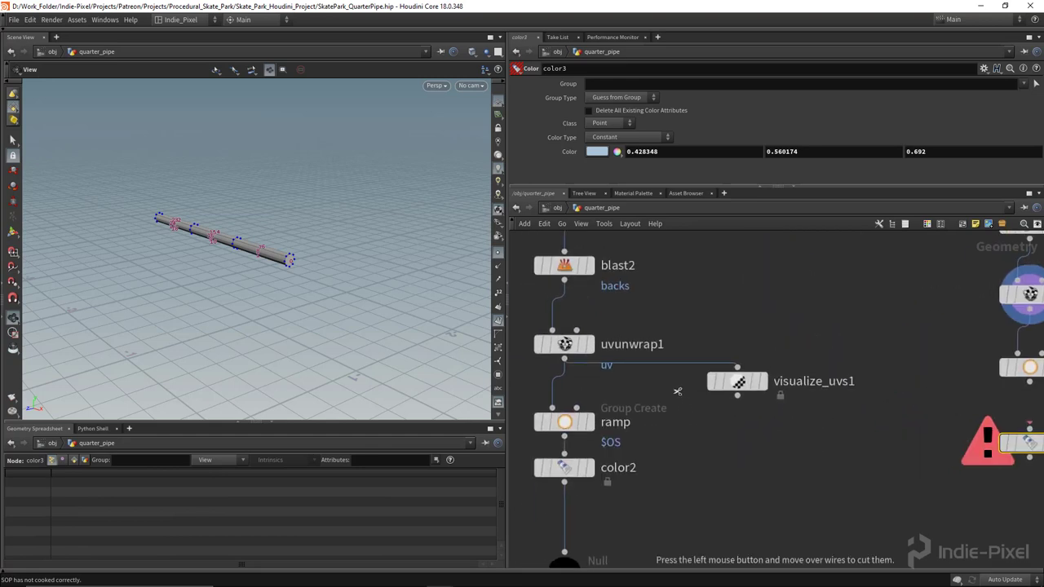
pyautogui.moveTo(671, 392); pyautogui.dragTo(702, 327)
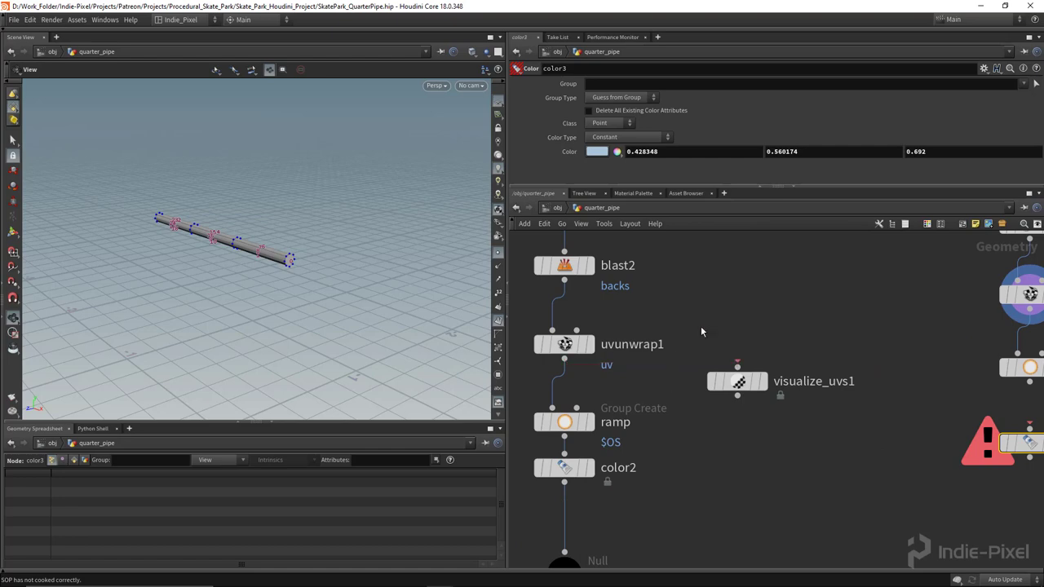
pyautogui.click(738, 381)
pyautogui.press('Delete')
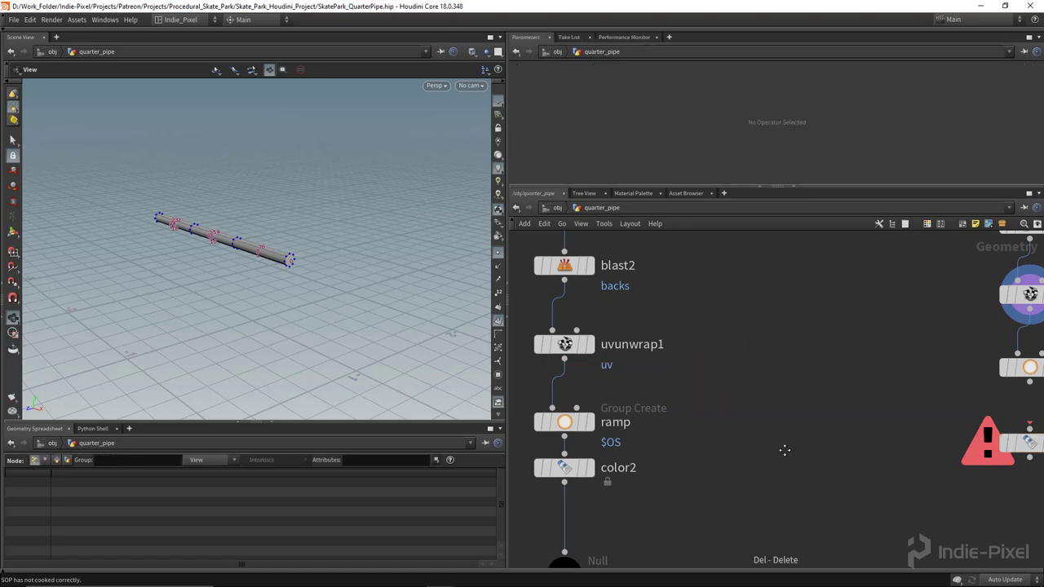
# - Connect the coping group's output to color3 and display color3's result
pyautogui.moveTo(843, 445); pyautogui.dragTo(689, 419, button='middle')
pyautogui.moveTo(916, 382); pyautogui.dragTo(764, 387, button='middle')
pyautogui.scroll(1, 764, 388)
pyautogui.click(717, 356)
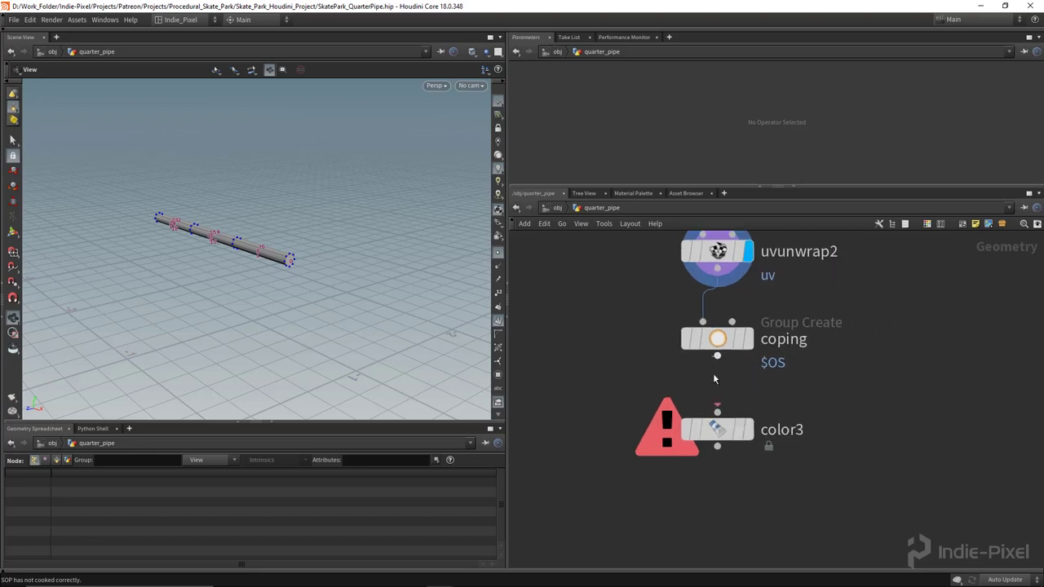
pyautogui.click(717, 412)
pyautogui.click(750, 432)
# - Hide the pink primitive markers on the coping tube in the viewport
pyautogui.moveTo(233, 233); pyautogui.dragTo(302, 282)
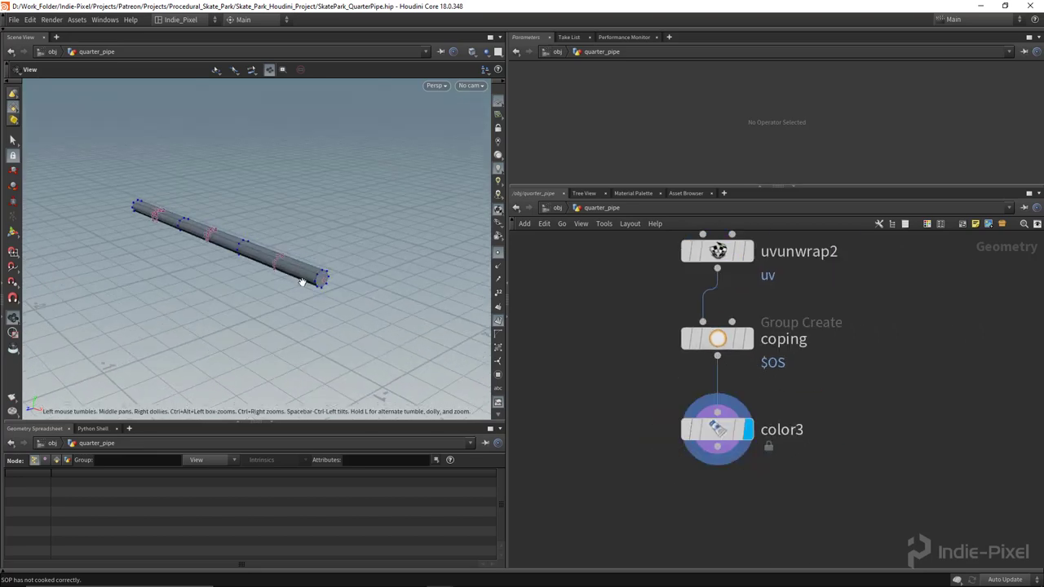
pyautogui.click(497, 323)
pyautogui.moveTo(239, 263); pyautogui.dragTo(253, 249)
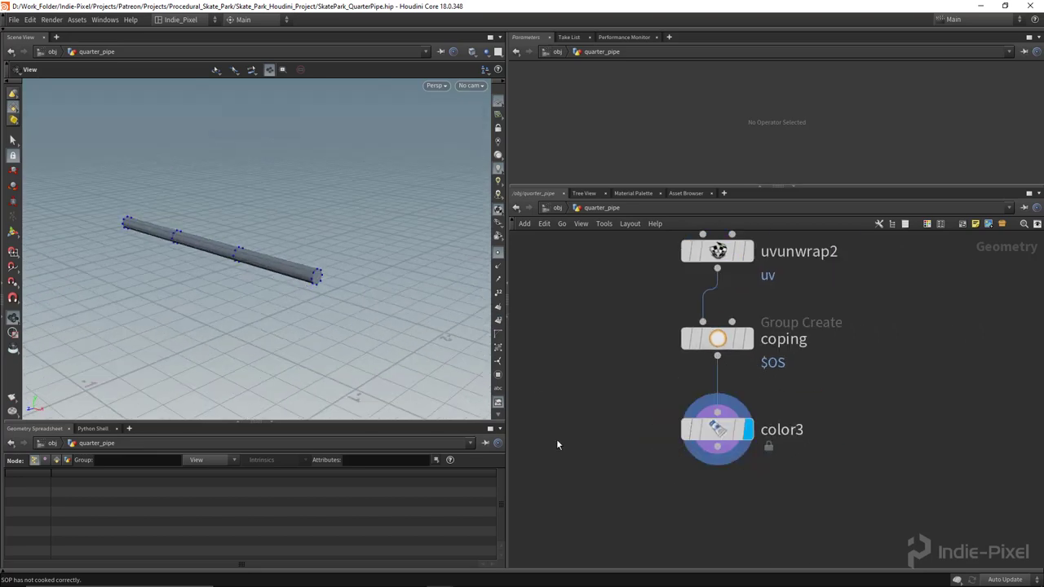
# - Duplicate the OUT_RAMP null below color3 and feed it color3's output
pyautogui.moveTo(599, 465); pyautogui.dragTo(704, 349, button='middle')
pyautogui.scroll(-2, 705, 352)
pyautogui.moveTo(741, 408); pyautogui.dragTo(725, 389, button='middle')
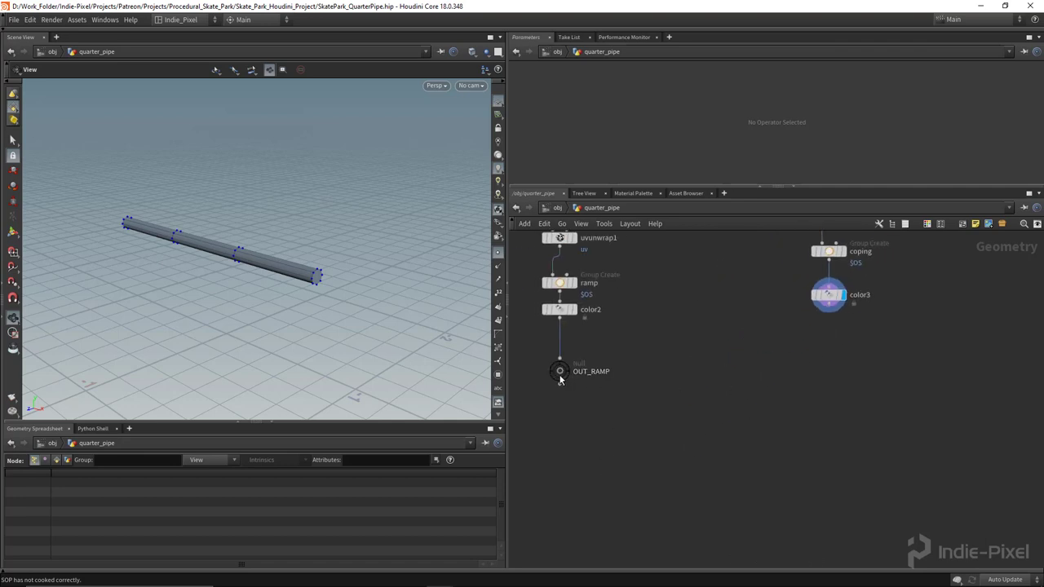
pyautogui.moveTo(559, 378)
pyautogui.keyDown('alt'); pyautogui.moveTo(559, 375); pyautogui.dragTo(896, 369); pyautogui.keyUp('alt')
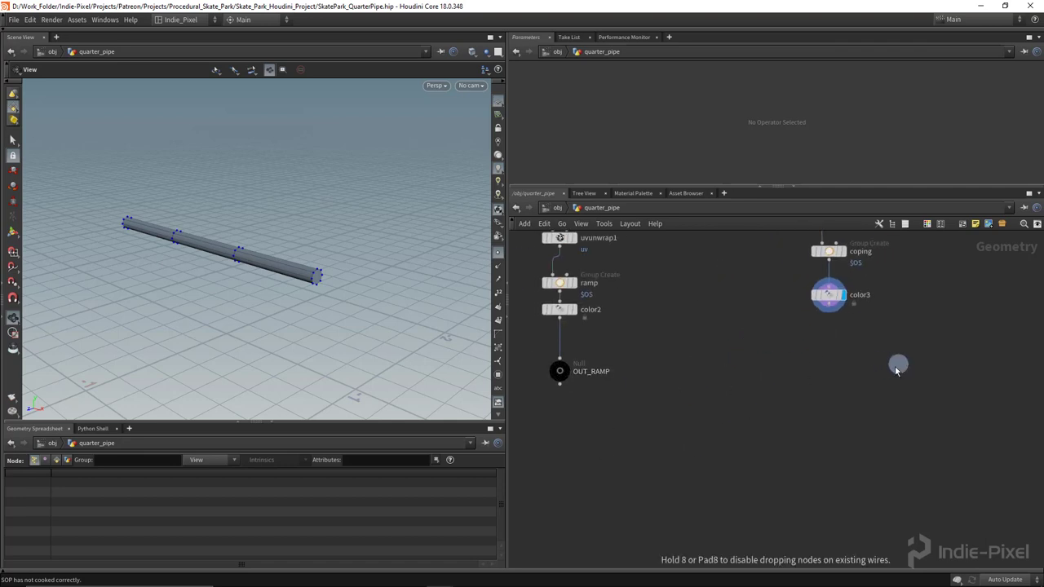
pyautogui.click(828, 371)
pyautogui.scroll(3, 826, 383)
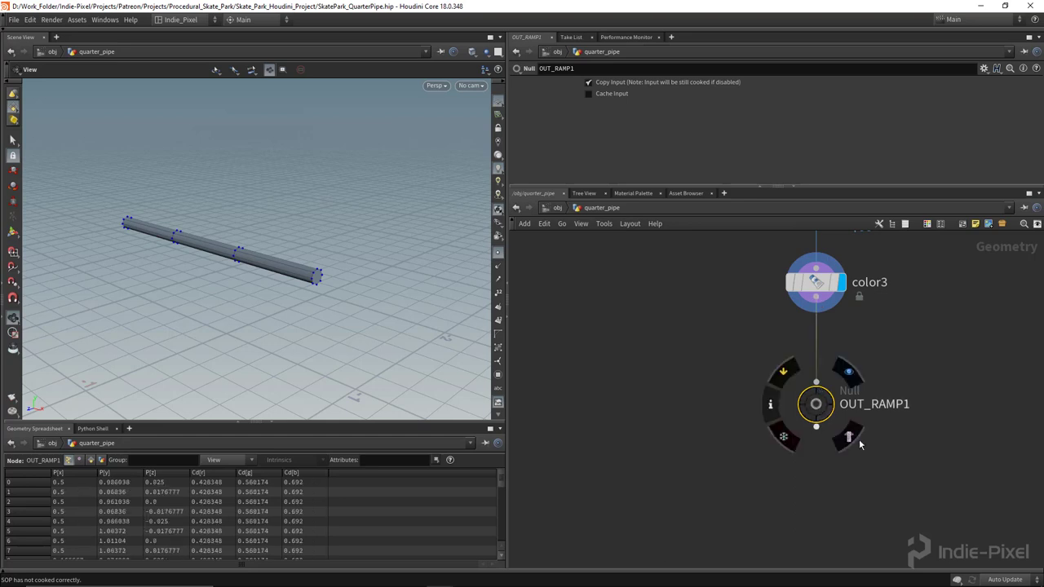
# - Rename the duplicated null to OUT_COPING
pyautogui.moveTo(864, 437); pyautogui.dragTo(773, 410, button='middle')
pyautogui.doubleClick(775, 404)
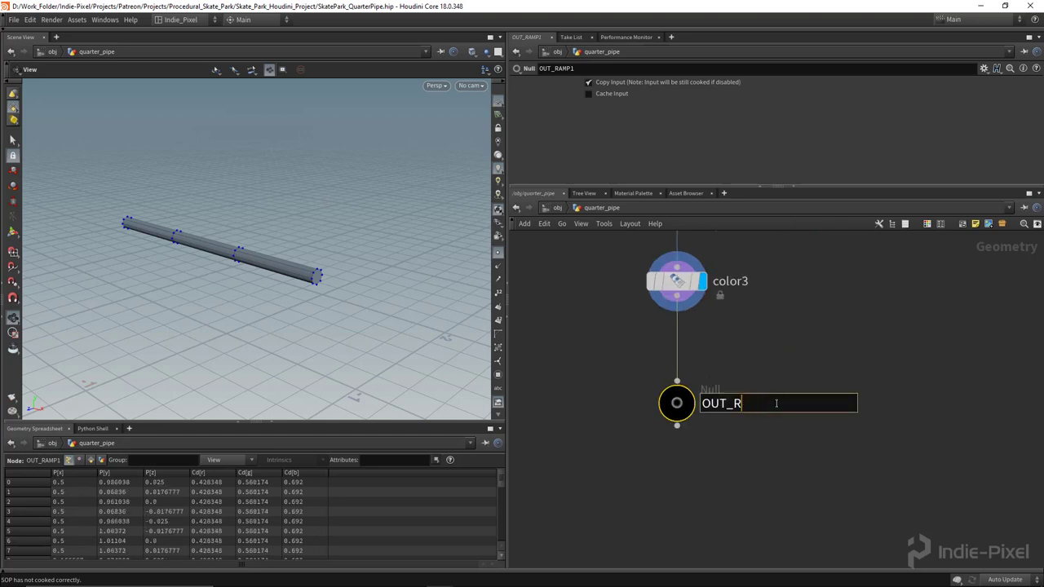
pyautogui.write('COPING')
pyautogui.press('Return')
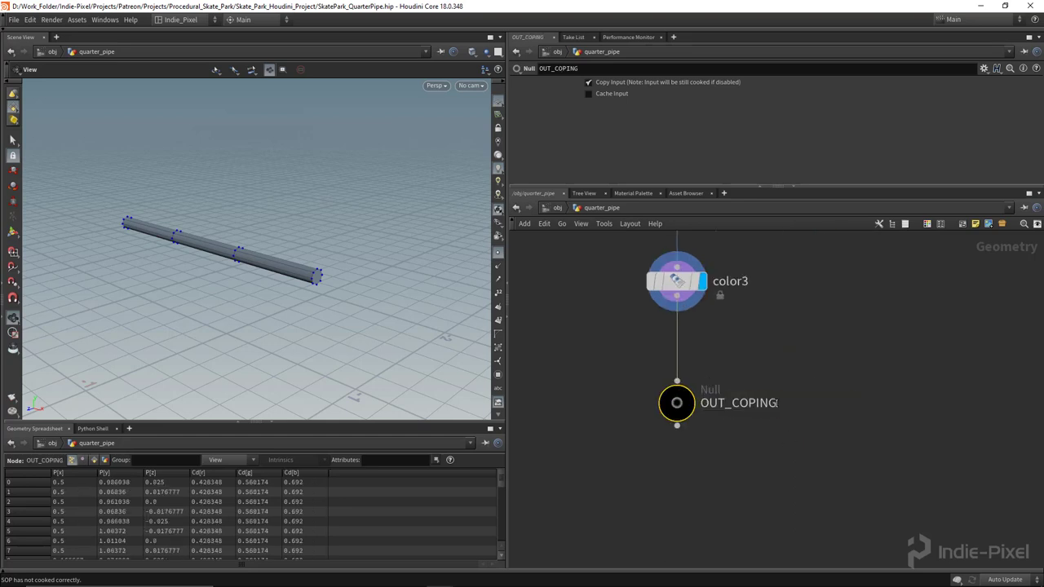
# - Turn on the template flag of the OUT_COPING null
pyautogui.scroll(-5, 771, 420)
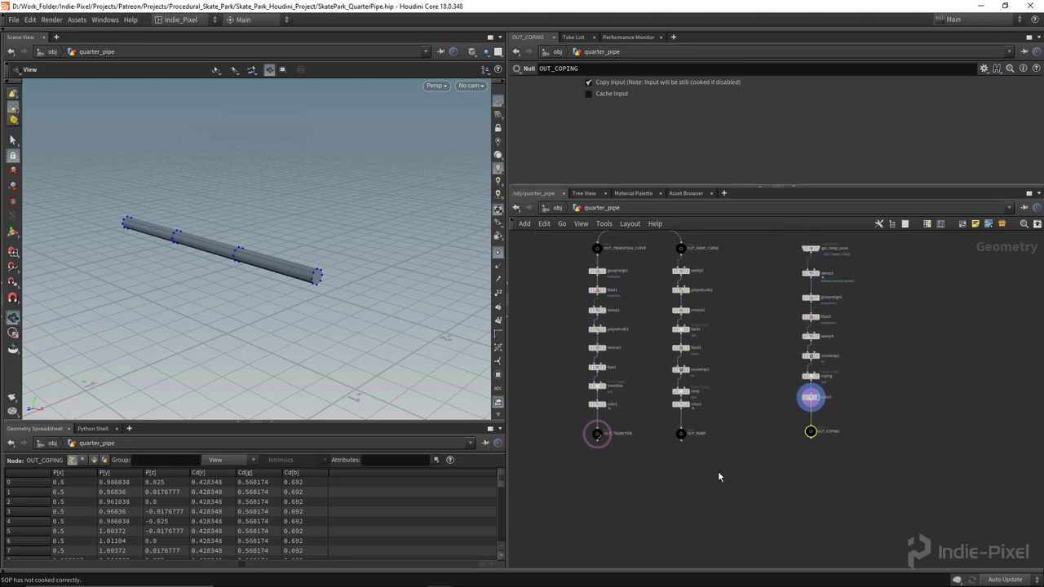
pyautogui.moveTo(703, 492); pyautogui.dragTo(687, 512, button='middle')
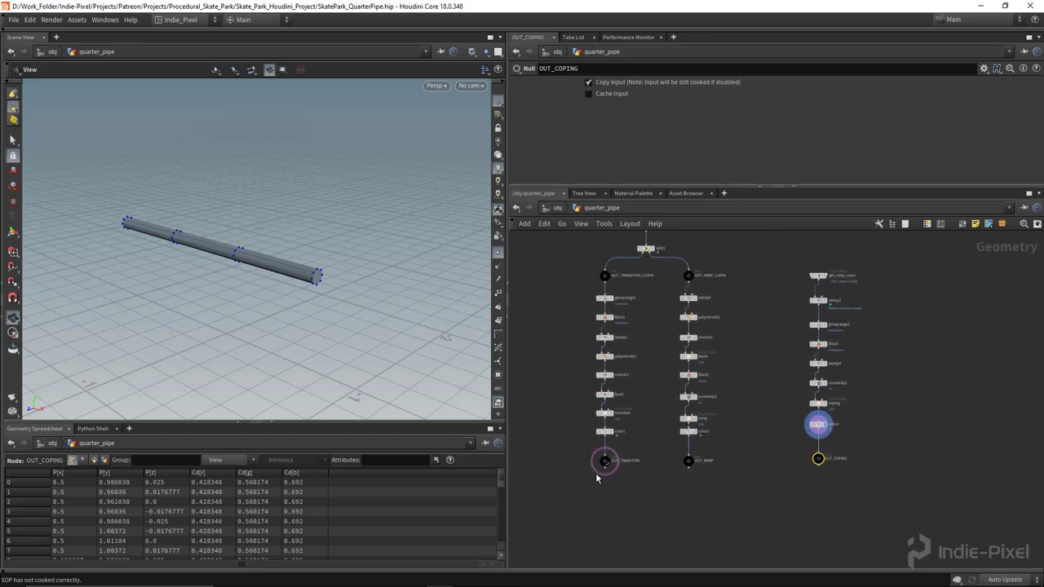
pyautogui.scroll(5, 834, 470)
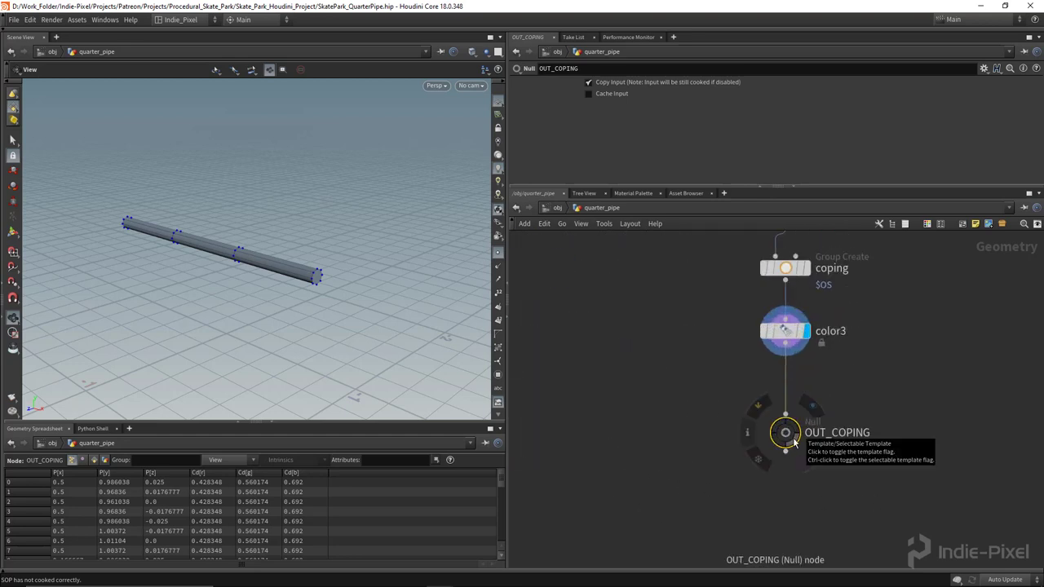
pyautogui.click(793, 443)
# - Display the OUT_RAMP null and examine how the coping sits along the ramp's top edge
pyautogui.scroll(-5, 681, 409)
pyautogui.moveTo(660, 449); pyautogui.dragTo(744, 449, button='middle')
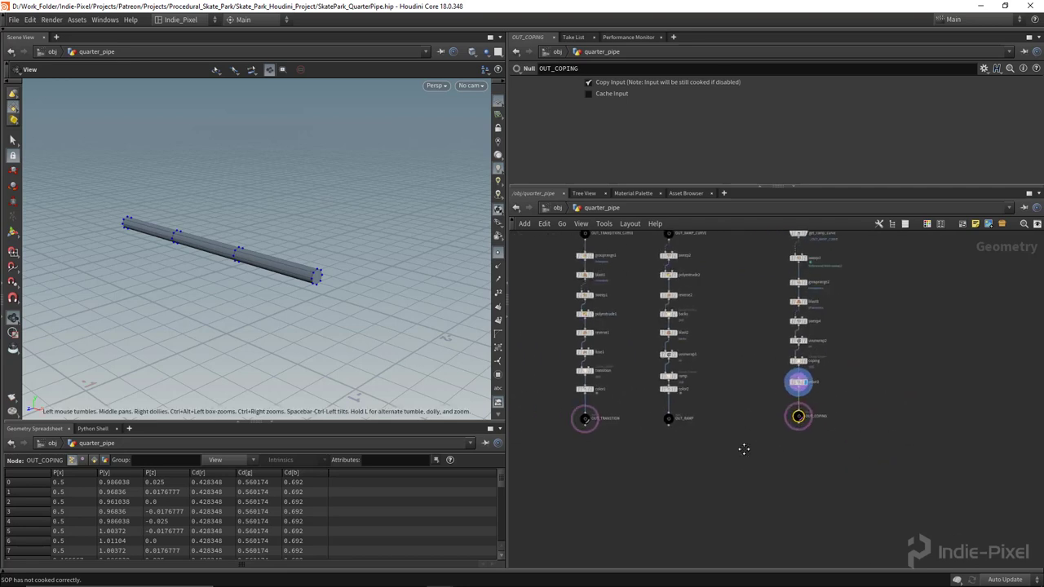
pyautogui.scroll(4, 681, 415)
pyautogui.click(672, 405)
pyautogui.moveTo(366, 266); pyautogui.dragTo(224, 275, button='right')
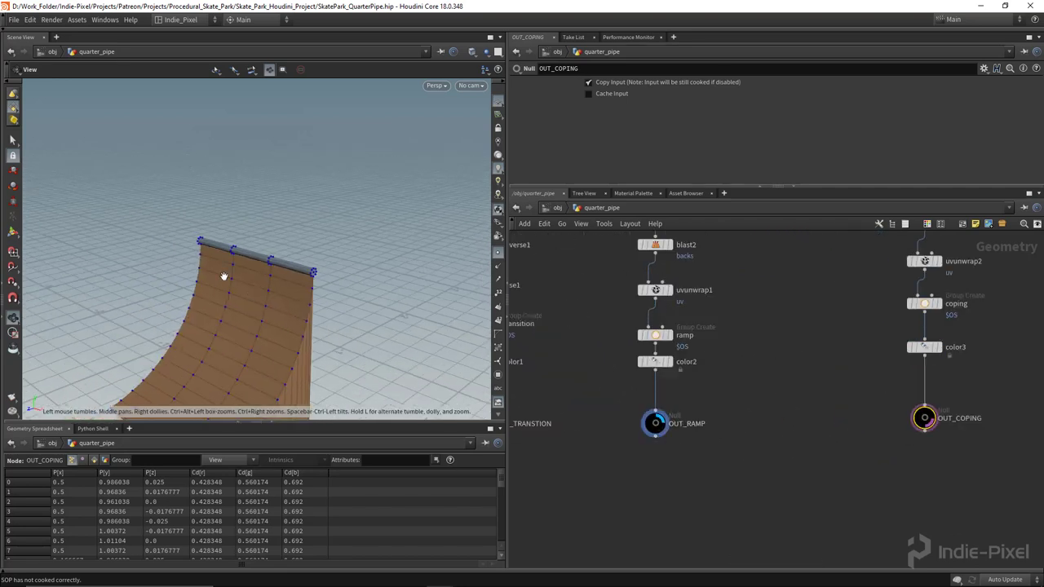
pyautogui.moveTo(223, 275); pyautogui.dragTo(204, 285)
pyautogui.moveTo(204, 286); pyautogui.dragTo(316, 183, button='middle')
pyautogui.moveTo(301, 302); pyautogui.dragTo(361, 165)
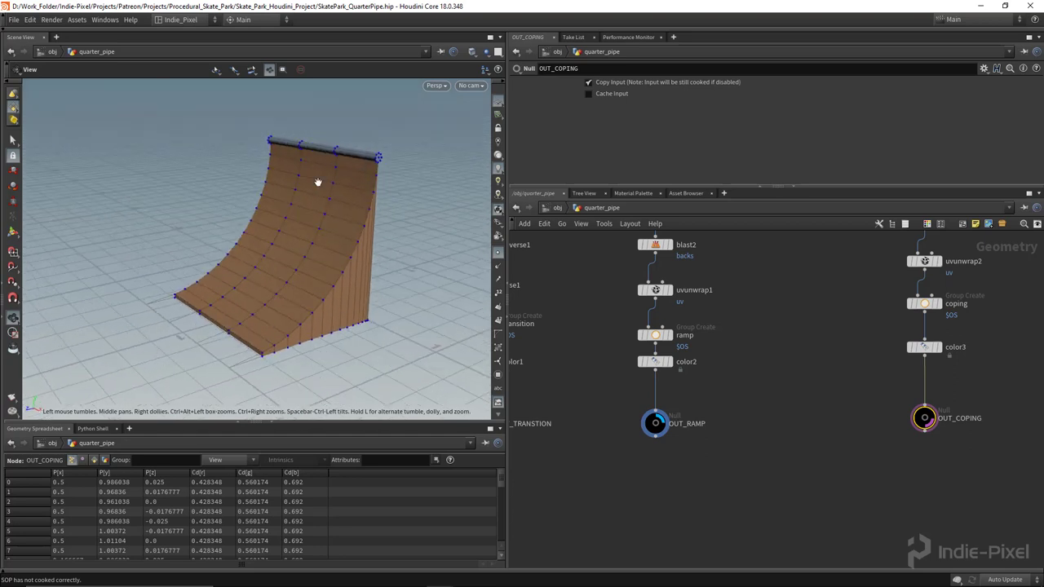
pyautogui.moveTo(320, 229); pyautogui.dragTo(323, 266)
pyautogui.moveTo(323, 266); pyautogui.dragTo(317, 264, button='middle')
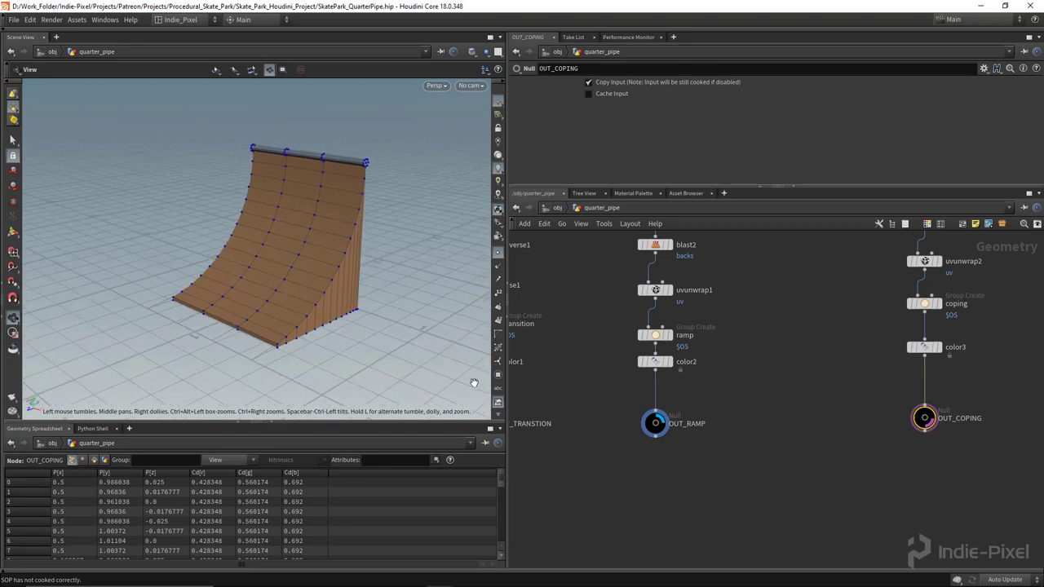
# - Add an Object Merge node below the output nulls and name it assembly
pyautogui.scroll(-3, 575, 411)
pyautogui.moveTo(782, 485); pyautogui.dragTo(800, 460, button='middle')
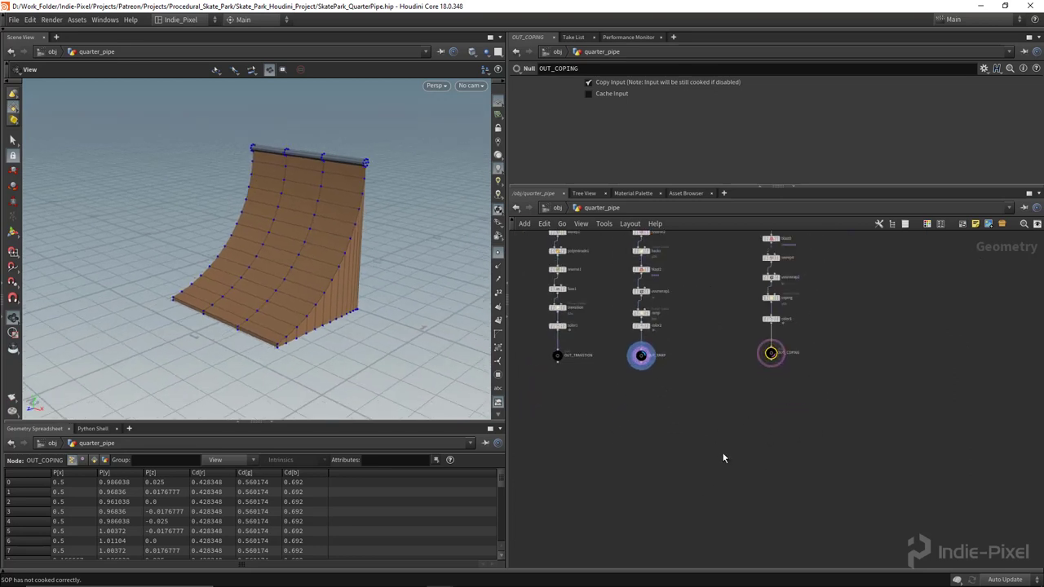
pyautogui.press('Tab')
pyautogui.write('ob')
pyautogui.press('Return')
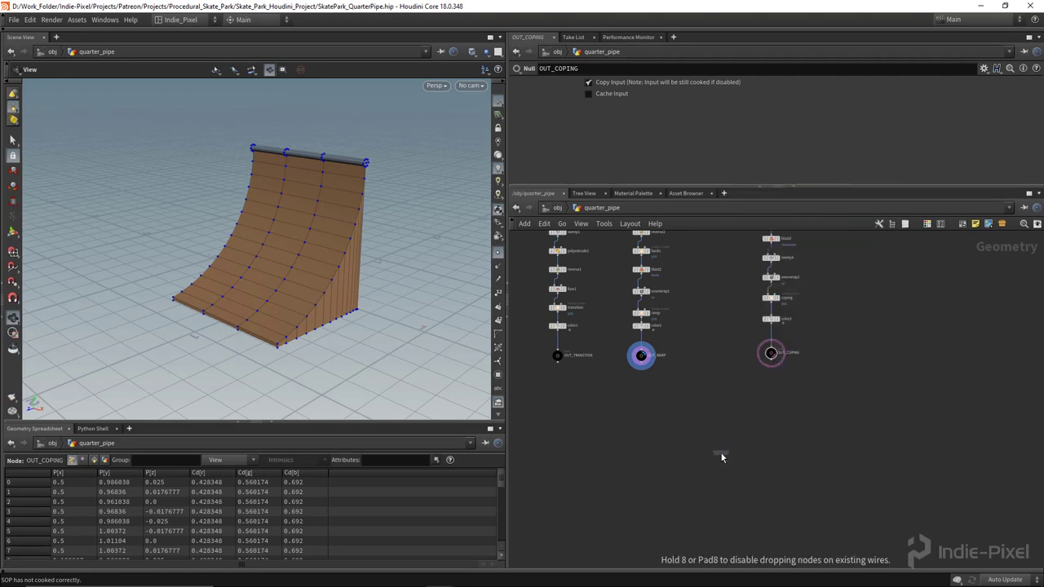
pyautogui.scroll(3, 737, 433)
pyautogui.click(737, 431)
pyautogui.doubleClick(775, 432)
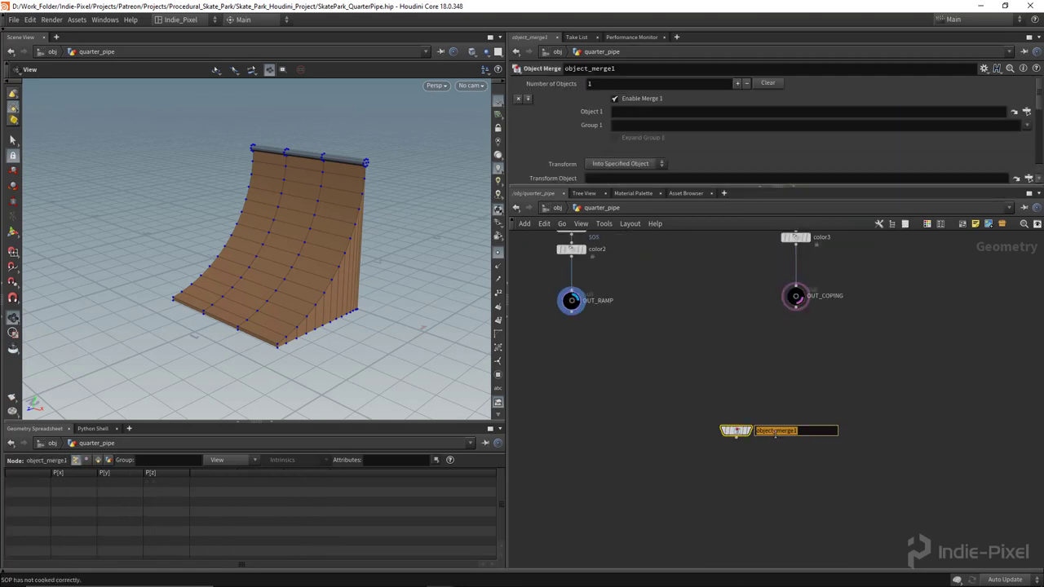
pyautogui.write('assembly')
pyautogui.press('Return')
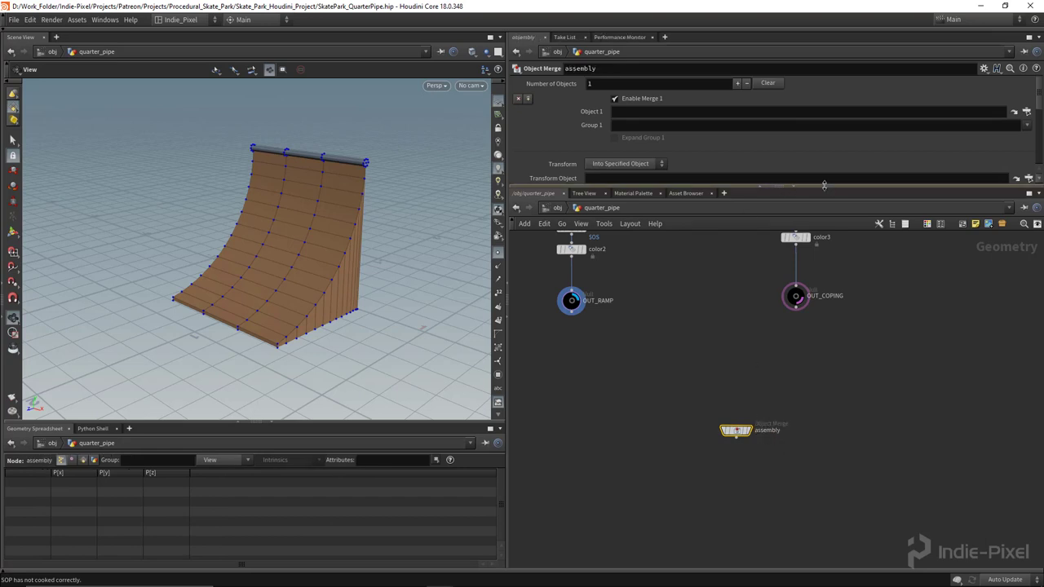
# - Enlarge the parameter area, set assembly's Transform to None and assign OUT_TRANSTION as its Object 1
pyautogui.moveTo(783, 187); pyautogui.dragTo(783, 261)
pyautogui.moveTo(713, 366); pyautogui.dragTo(877, 397, button='middle')
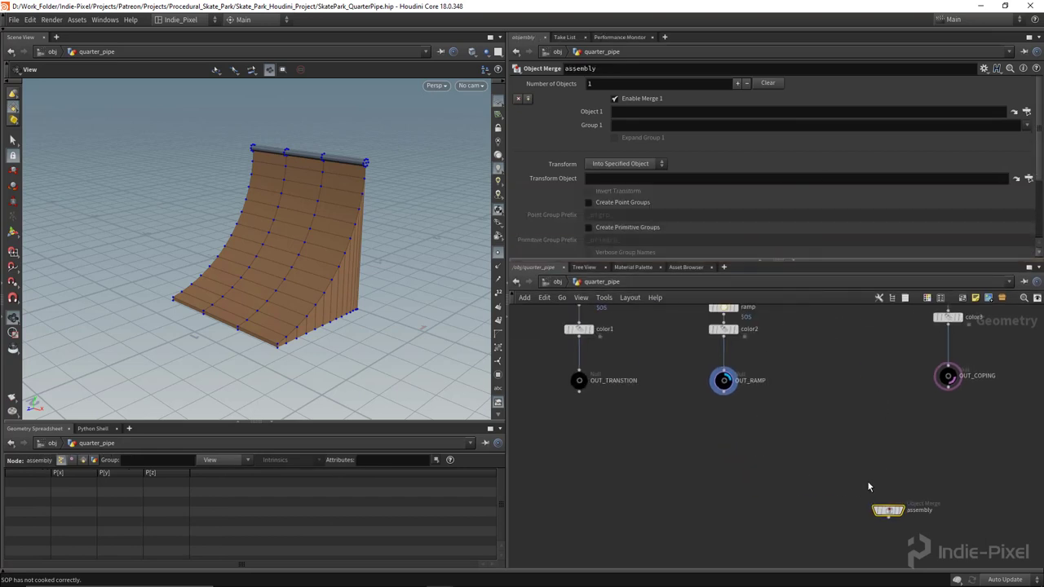
pyautogui.moveTo(699, 414); pyautogui.dragTo(691, 419, button='middle')
pyautogui.moveTo(539, 409); pyautogui.dragTo(977, 364)
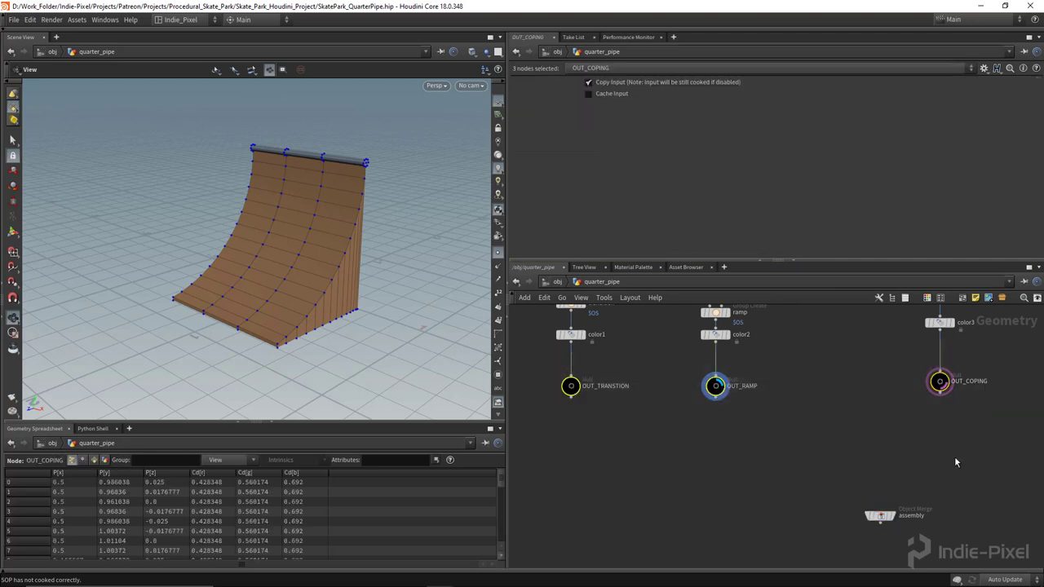
pyautogui.click(880, 517)
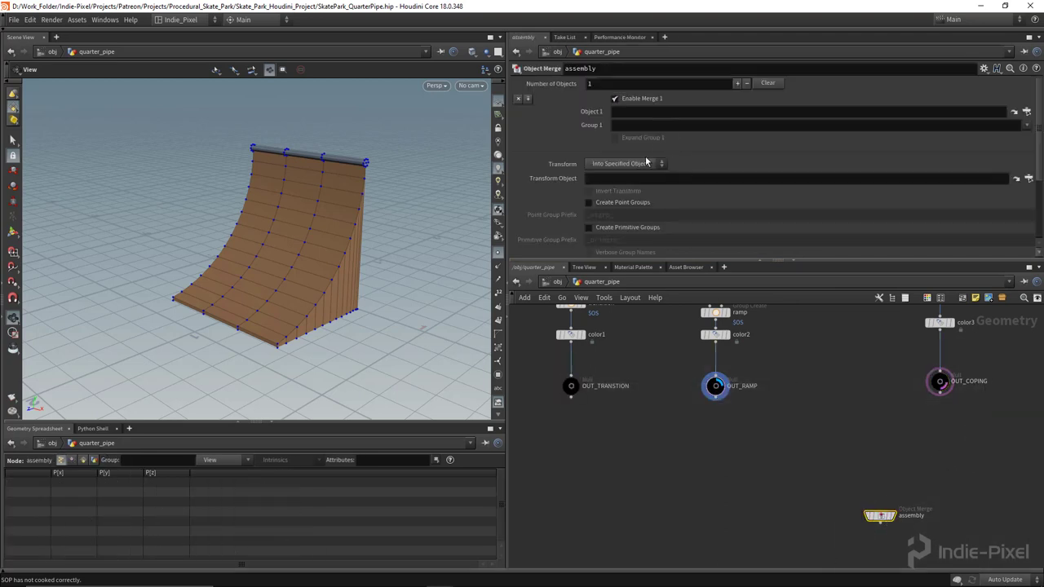
pyautogui.click(638, 166)
pyautogui.click(629, 177)
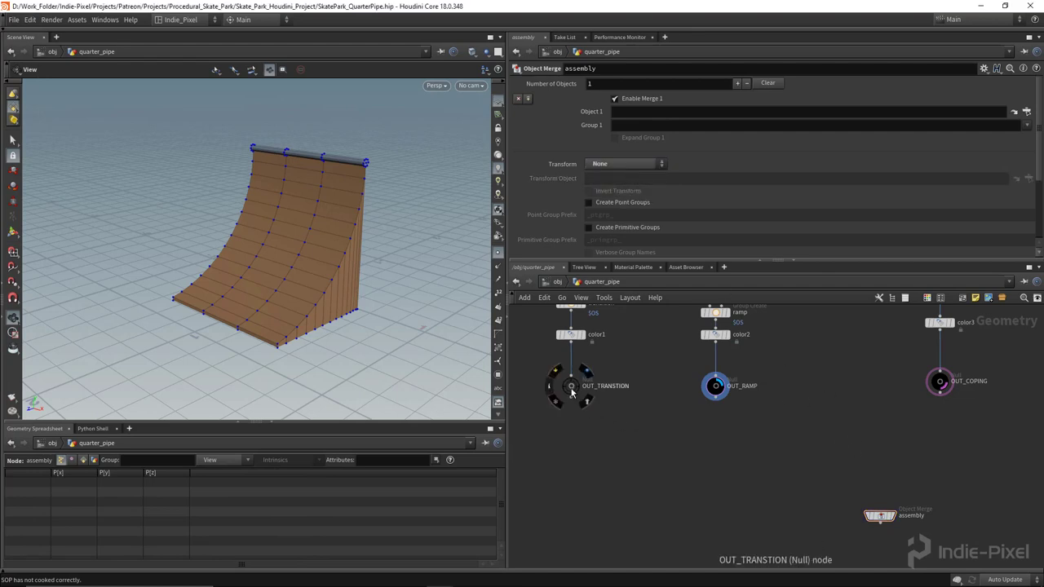
pyautogui.moveTo(572, 392); pyautogui.dragTo(638, 117)
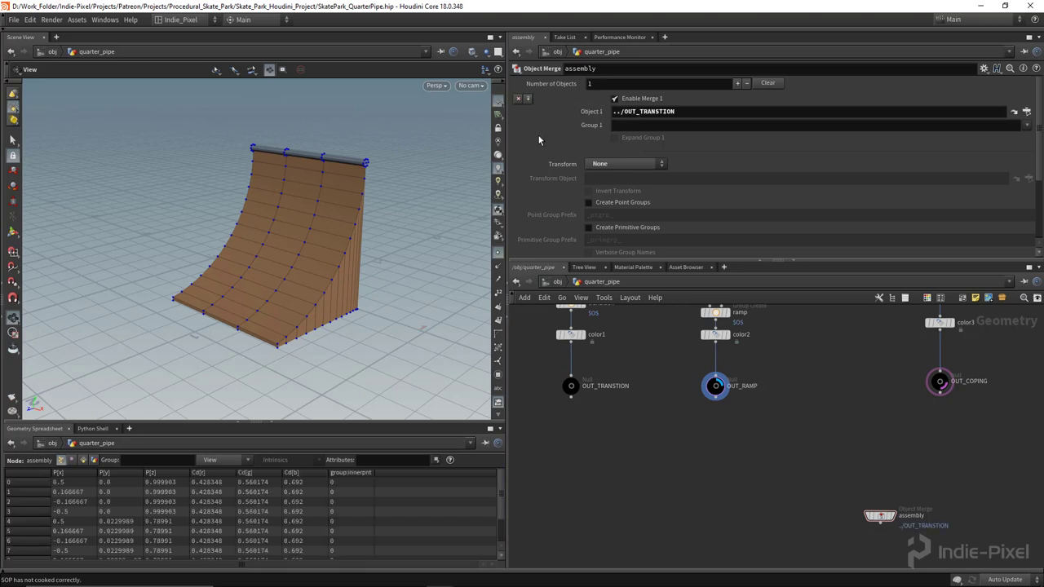
# - Add two more object entries to the assembly node and assign OUT_RAMP and OUT_COPING to them
pyautogui.click(528, 99)
pyautogui.moveTo(815, 438); pyautogui.dragTo(812, 467, button='middle')
pyautogui.moveTo(711, 414); pyautogui.dragTo(629, 115)
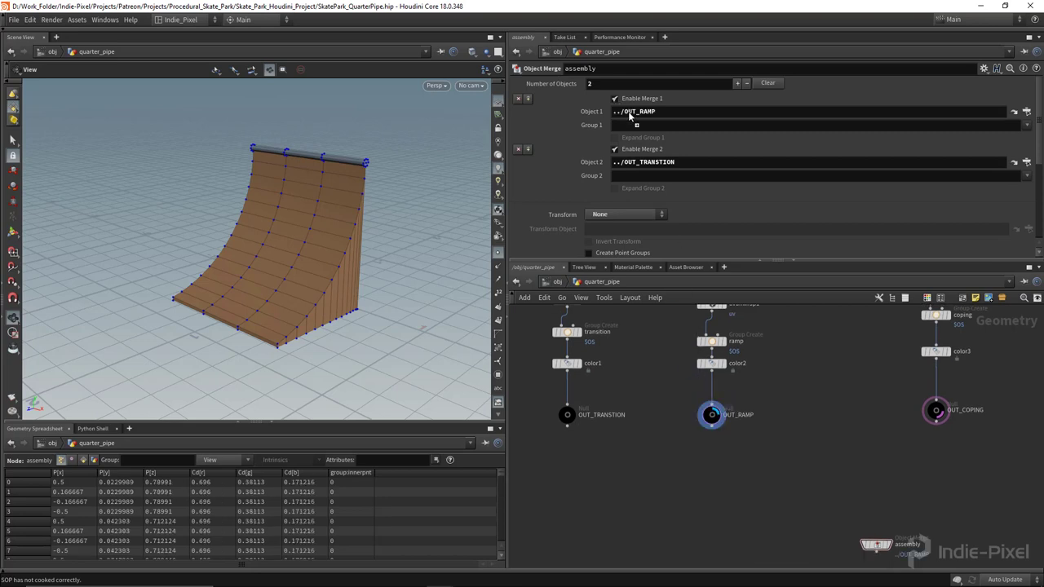
pyautogui.click(527, 99)
pyautogui.moveTo(842, 428); pyautogui.dragTo(815, 448, button='middle')
pyautogui.moveTo(908, 430); pyautogui.dragTo(666, 111)
# - Display the assembly node and examine the merged quarter pipe in the viewport and its node network
pyautogui.press('f')
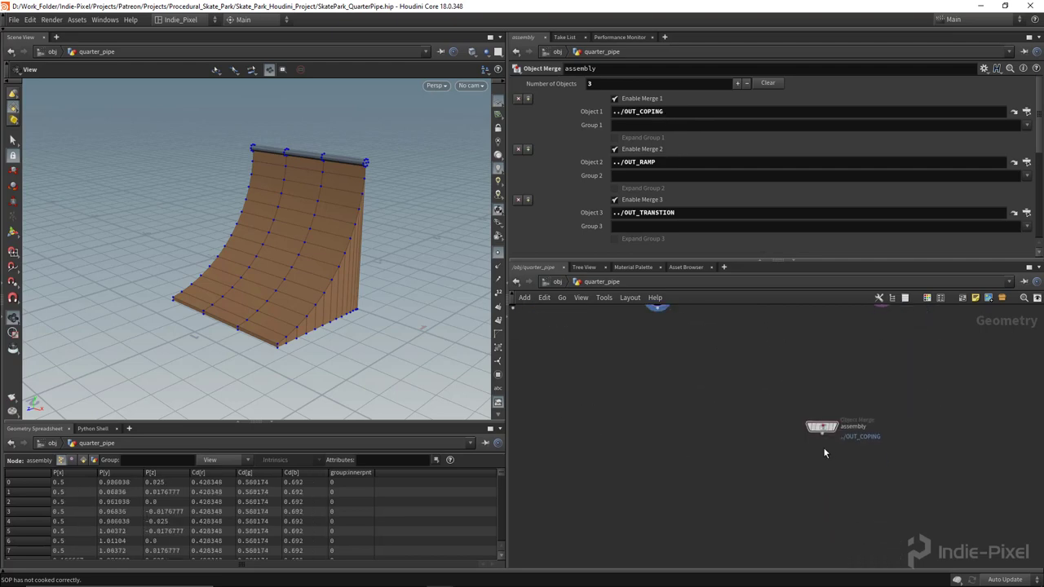
pyautogui.moveTo(280, 271)
pyautogui.mouseDown()
pyautogui.moveTo(216, 269)
pyautogui.moveTo(272, 260)
pyautogui.mouseUp()
pyautogui.scroll(-3, 767, 397)
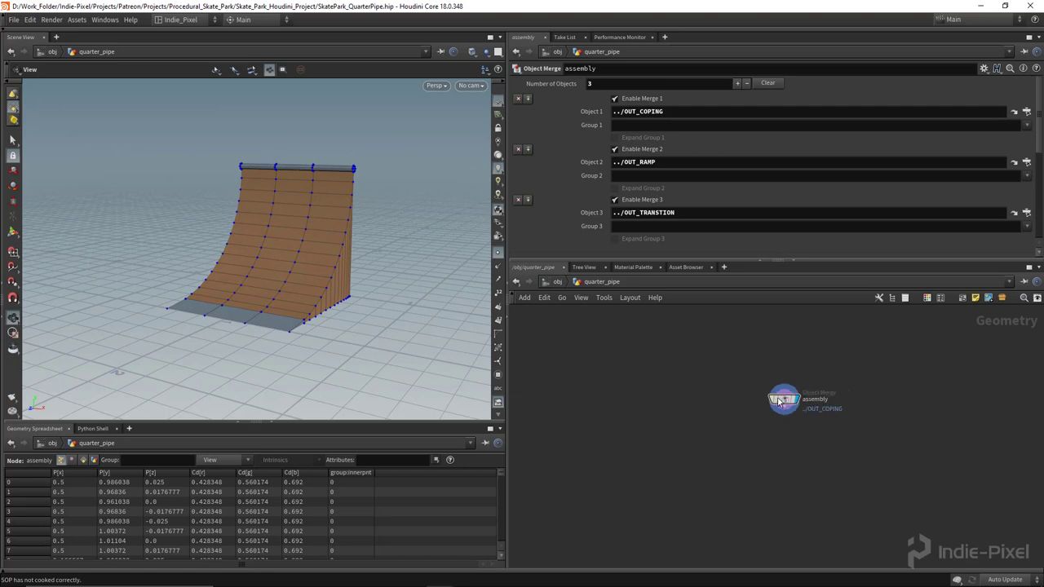
pyautogui.moveTo(775, 395); pyautogui.dragTo(764, 522, button='middle')
pyautogui.scroll(3, 840, 400)
pyautogui.scroll(-5, 846, 435)
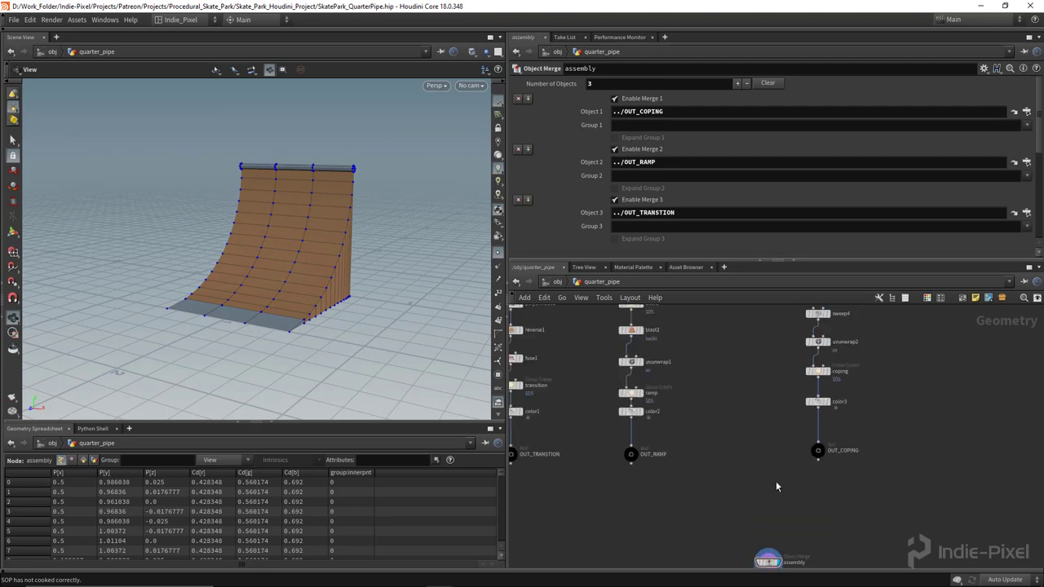
pyautogui.moveTo(346, 257)
pyautogui.mouseDown()
pyautogui.moveTo(337, 235)
pyautogui.moveTo(332, 254)
pyautogui.mouseUp()
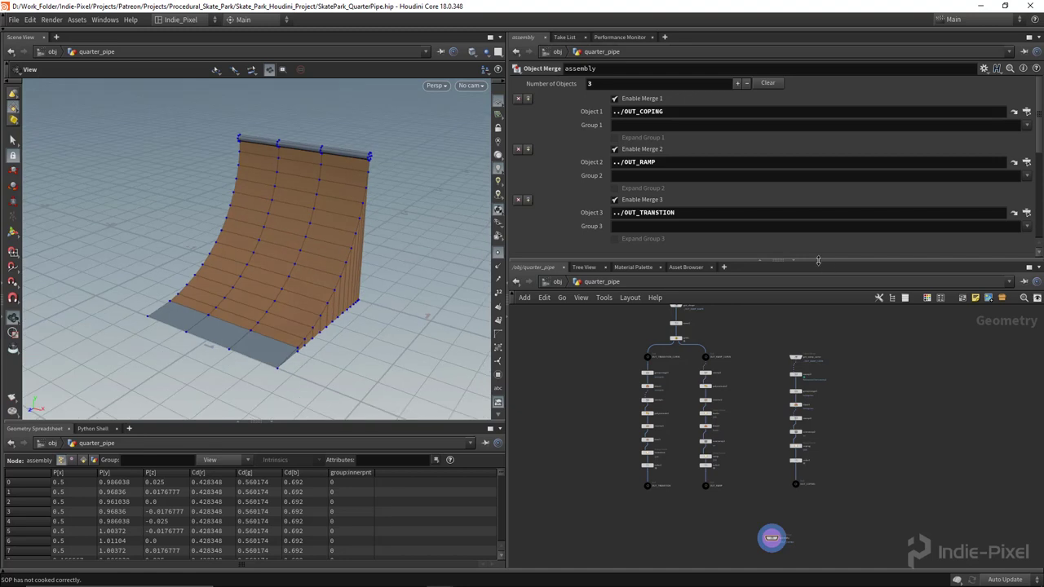
# - Enlarge the network area, enclose the circle1 through OUT_RAMP_SHAPE nodes in a network box and title it Shape
pyautogui.moveTo(818, 261); pyautogui.dragTo(818, 213)
pyautogui.scroll(4, 758, 400)
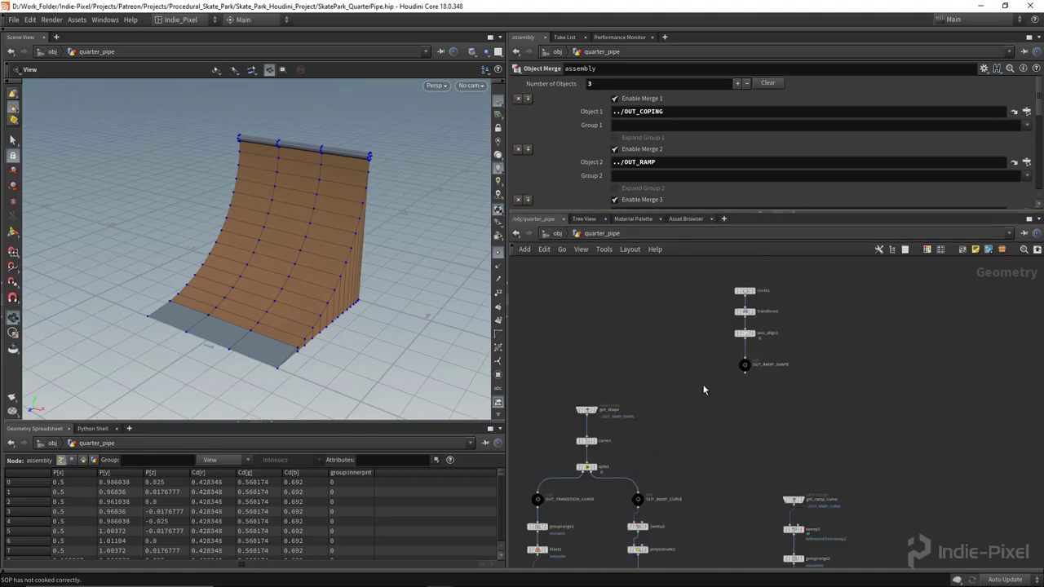
pyautogui.moveTo(693, 393); pyautogui.dragTo(791, 274)
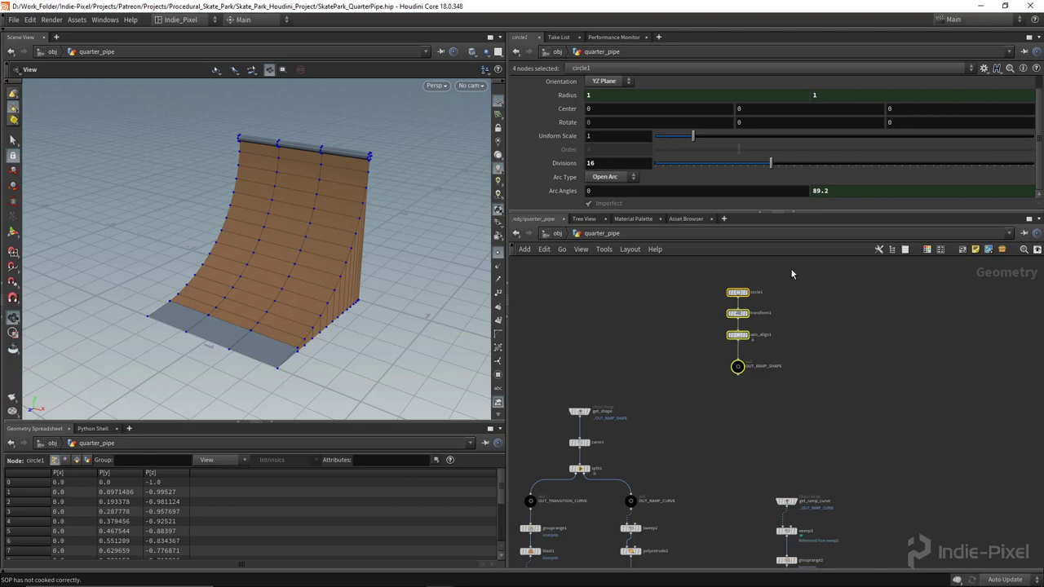
pyautogui.hotkey('shift', 'o')
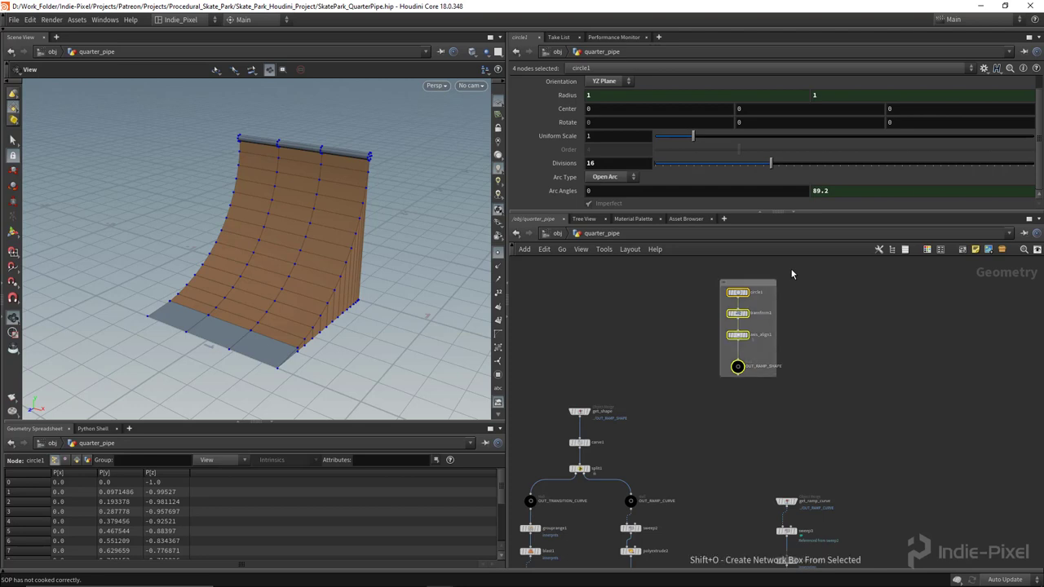
pyautogui.scroll(3, 791, 274)
pyautogui.doubleClick(713, 292)
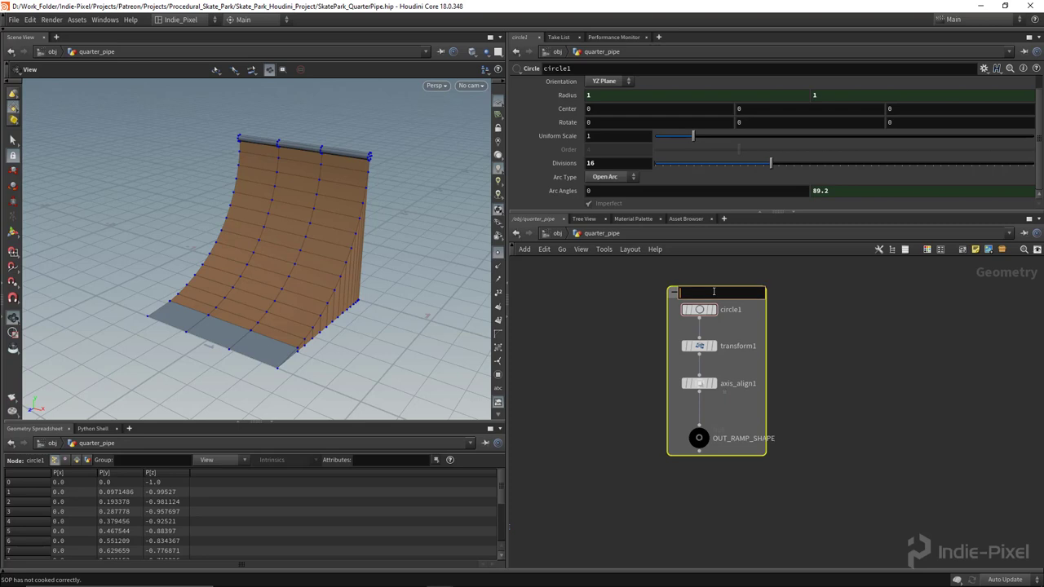
pyautogui.write('Shape')
pyautogui.press('Return')
pyautogui.scroll(-6, 775, 313)
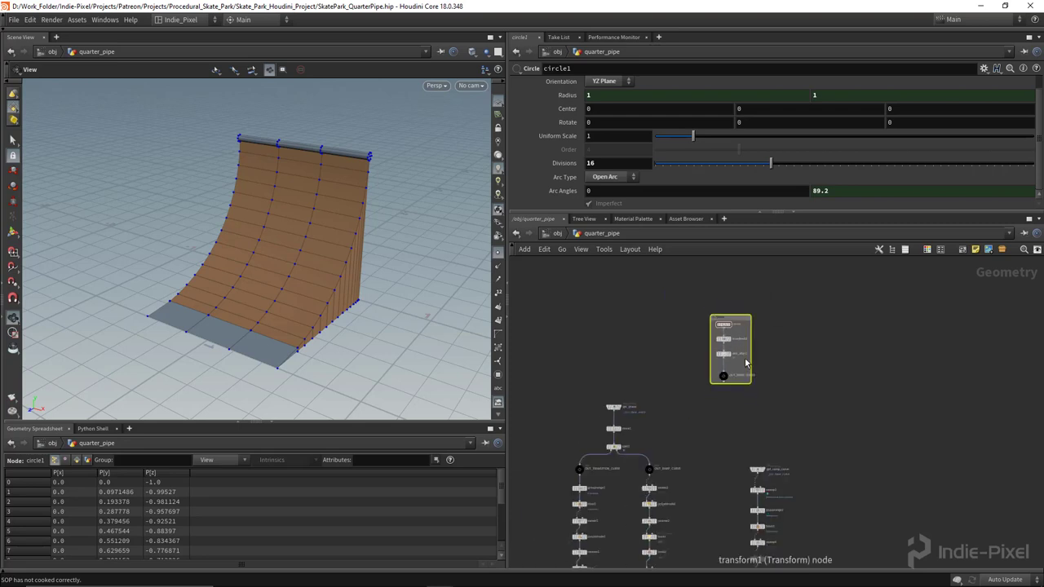
# - Enclose the OUT_TRANSITION_CURVE through OUT_TRANSTION nodes in a network box, move it away from the ramp branch and title it Transition
pyautogui.scroll(3, 619, 310)
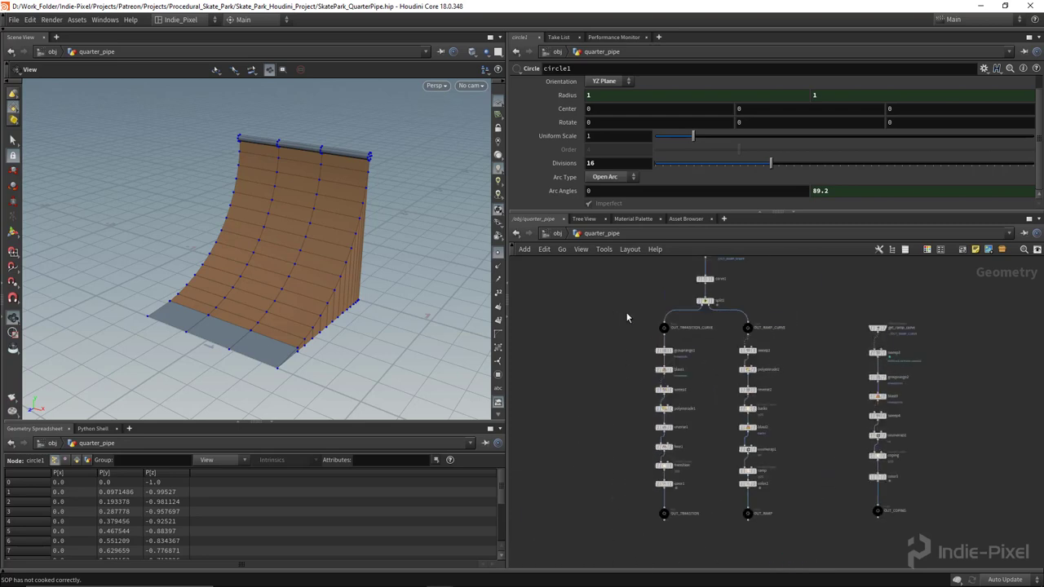
pyautogui.moveTo(618, 292); pyautogui.dragTo(689, 582)
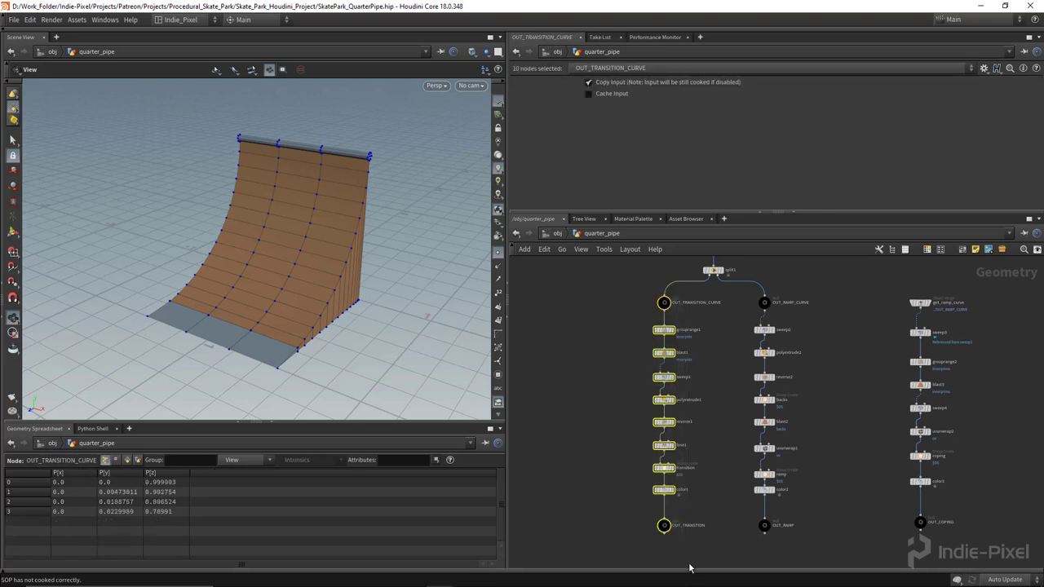
pyautogui.hotkey('shift', 'o')
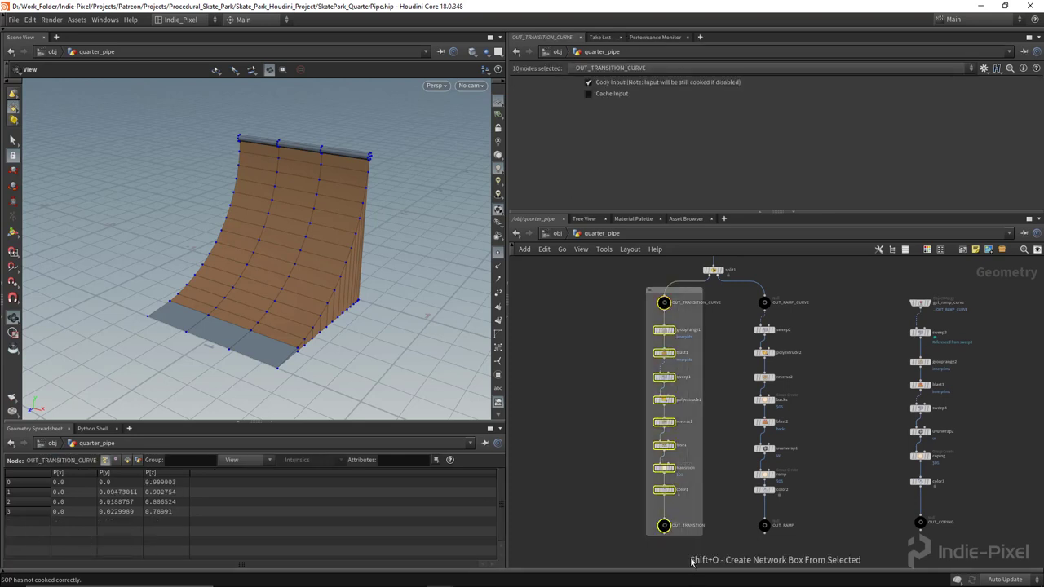
pyautogui.moveTo(681, 293); pyautogui.dragTo(640, 297)
pyautogui.click(699, 332)
pyautogui.doubleClick(637, 297)
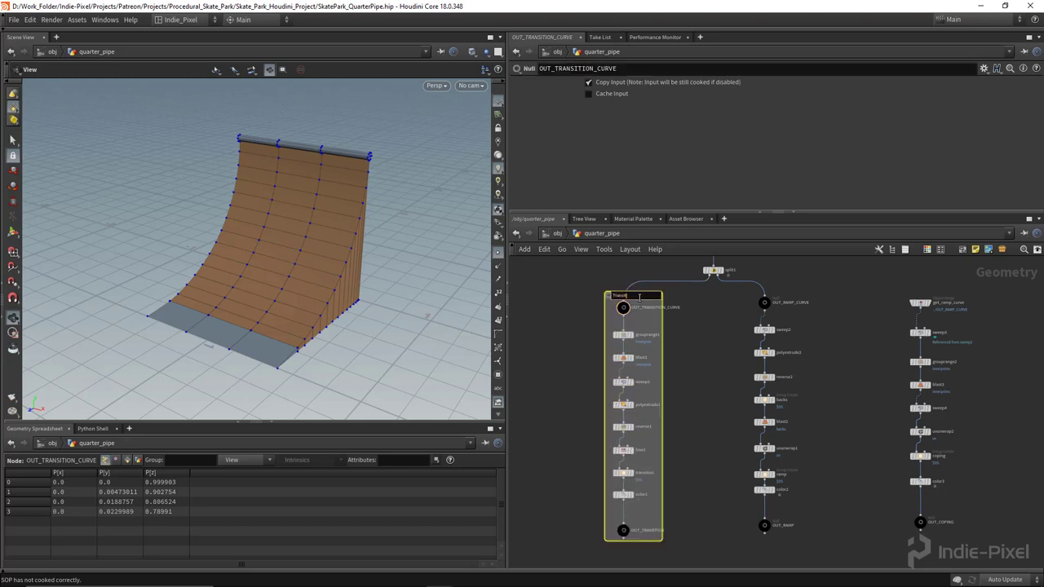
pyautogui.write('Transition')
pyautogui.press('Return')
# - Enclose the OUT_RAMP_CURVE through OUT_RAMP nodes in a network box, move it away from the Transition box and title it Ramp
pyautogui.scroll(2, 639, 298)
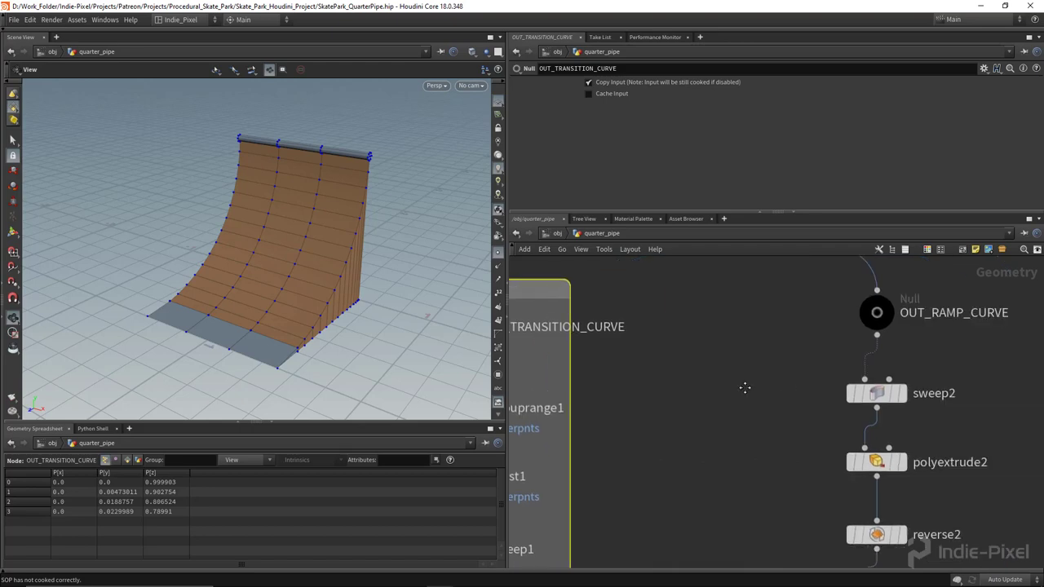
pyautogui.scroll(-2, 739, 368)
pyautogui.scroll(-2, 739, 369)
pyautogui.moveTo(738, 340); pyautogui.dragTo(789, 543)
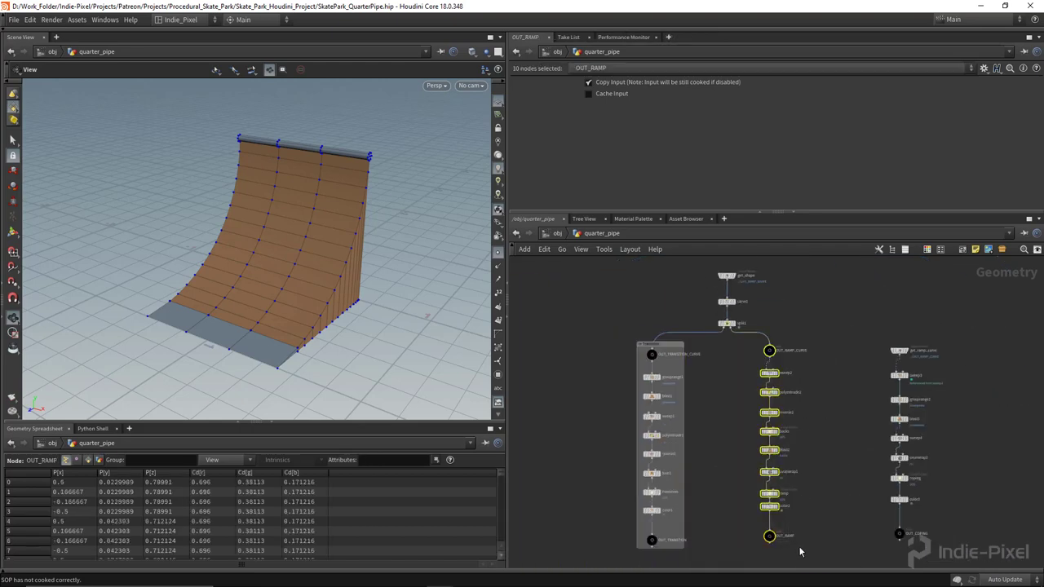
pyautogui.hotkey('shift', 'o')
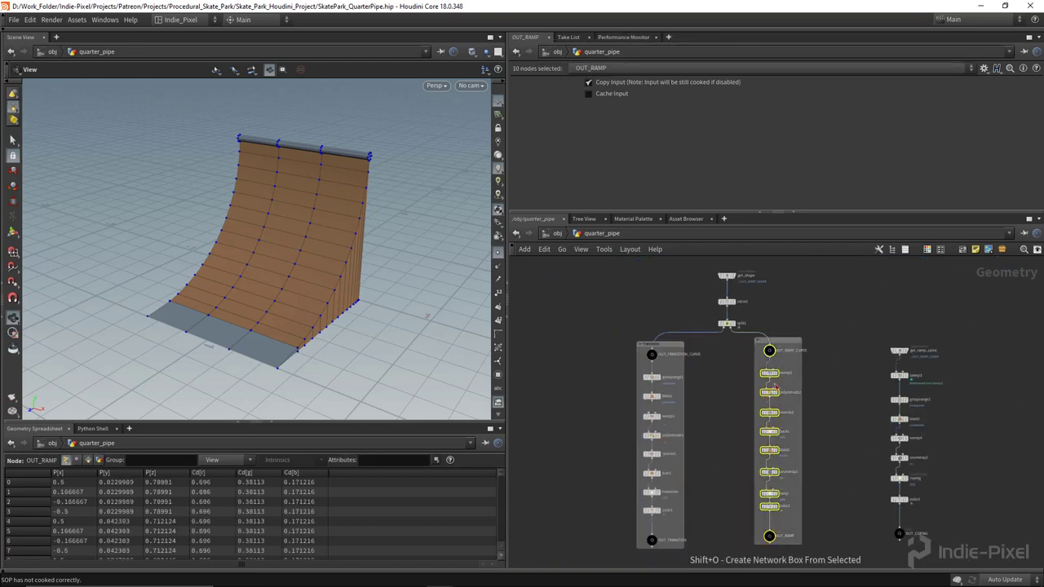
pyautogui.moveTo(779, 341); pyautogui.dragTo(797, 341)
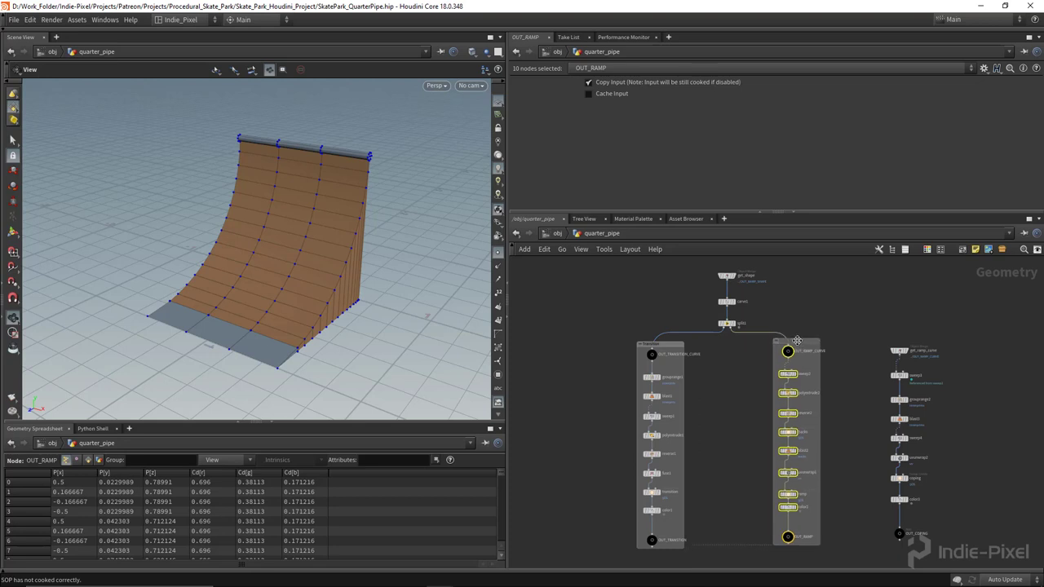
pyautogui.click(797, 341)
pyautogui.scroll(4, 811, 345)
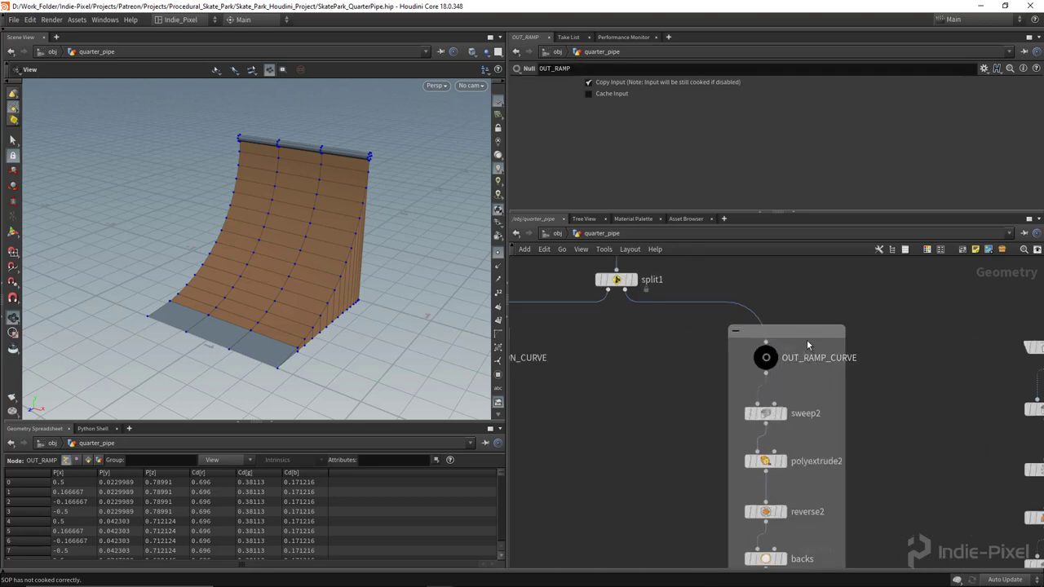
pyautogui.doubleClick(805, 334)
pyautogui.press('Return')
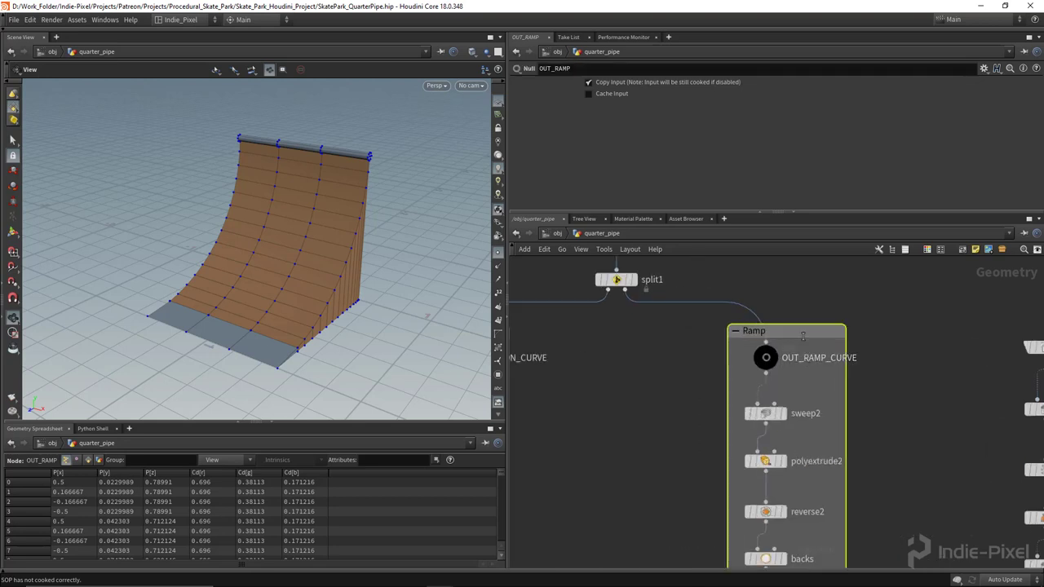
# - Enclose the get_ramp_curve through OUT_COPING nodes in a network box, title it Coping and line it up beside the Ramp box
pyautogui.scroll(-5, 785, 514)
pyautogui.moveTo(786, 514); pyautogui.dragTo(803, 495)
pyautogui.hotkey('shift', 'o')
pyautogui.scroll(5, 778, 303)
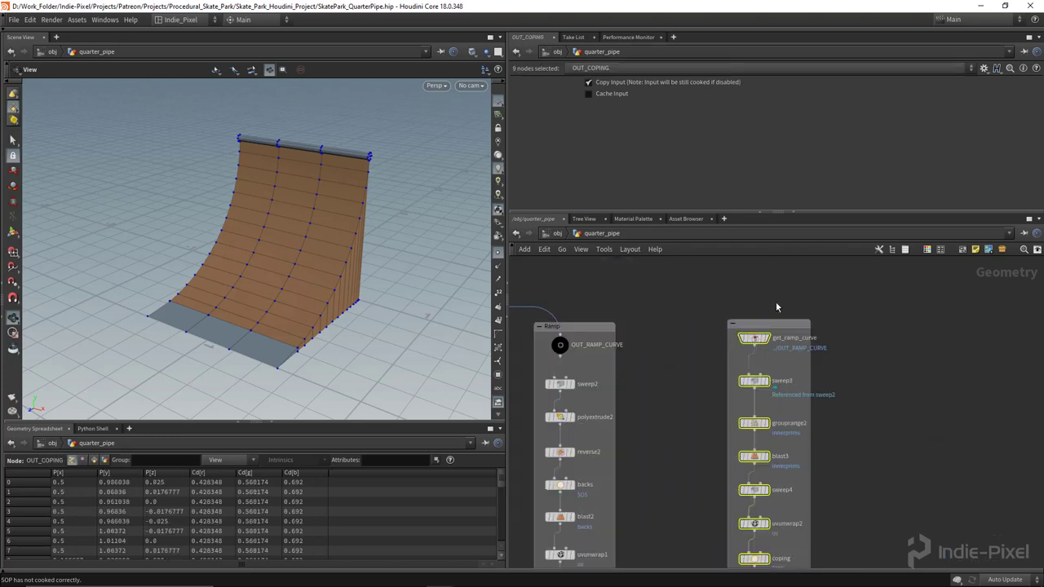
pyautogui.doubleClick(772, 330)
pyautogui.write('Copin')
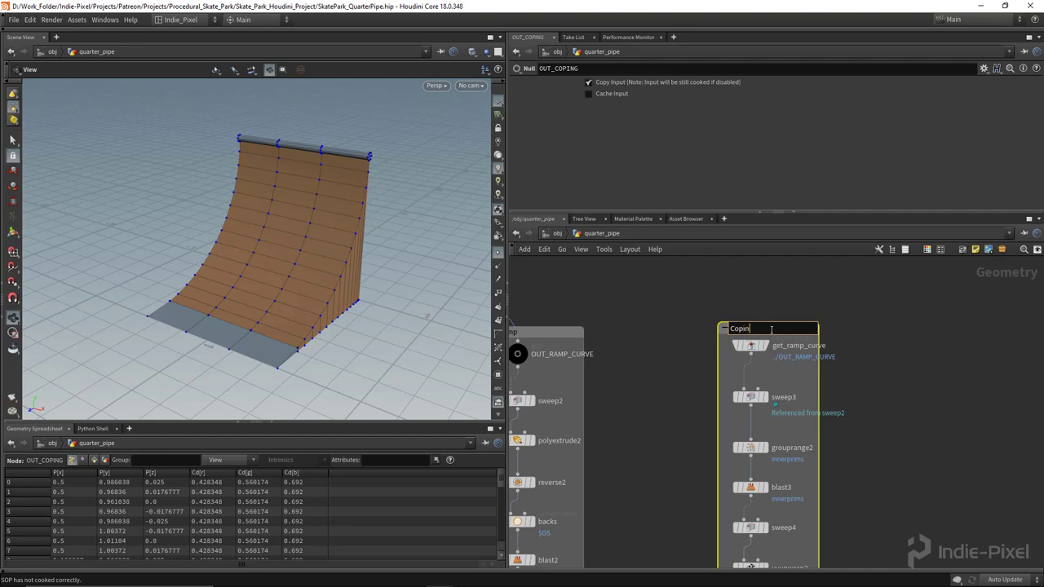
pyautogui.write('g')
pyautogui.press('Return')
pyautogui.scroll(-3, 806, 335)
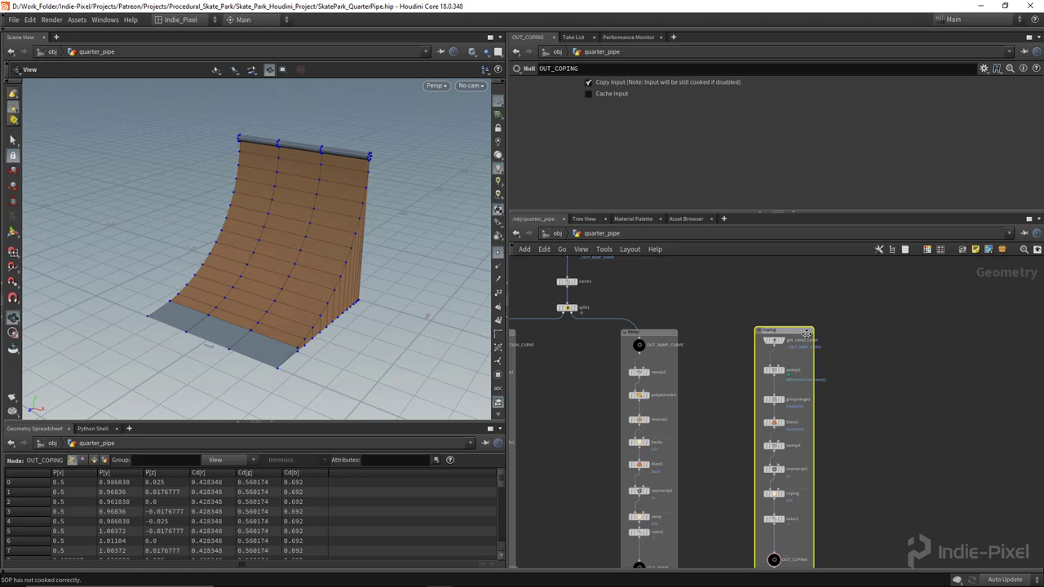
pyautogui.moveTo(799, 332); pyautogui.dragTo(814, 336)
pyautogui.moveTo(881, 419); pyautogui.dragTo(851, 358, button='middle')
pyautogui.click(862, 420)
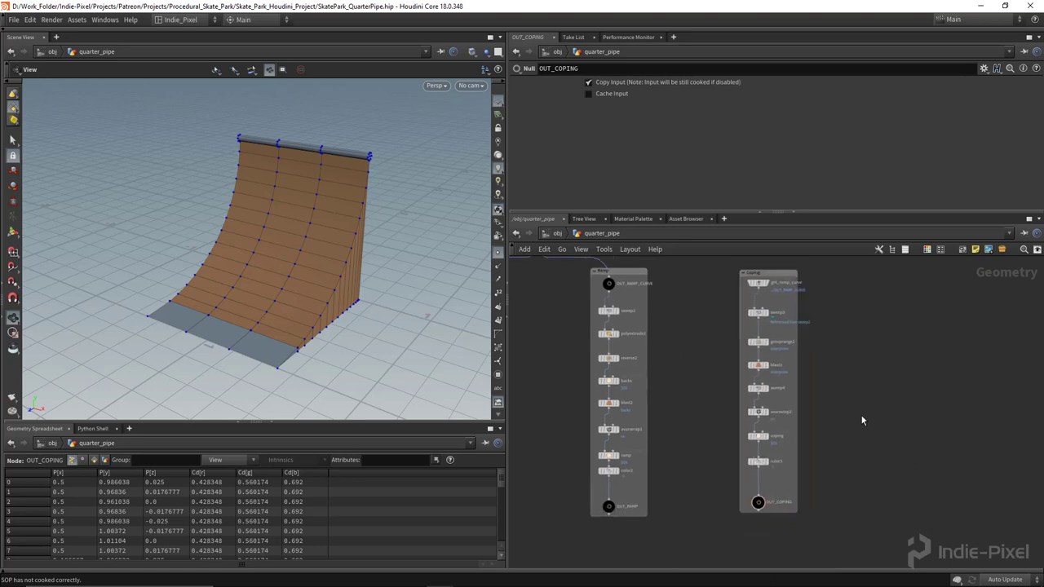
# - Try coloring the Coping network box red, return it to gray and close the color palette
pyautogui.scroll(-2, 860, 416)
pyautogui.click(810, 317)
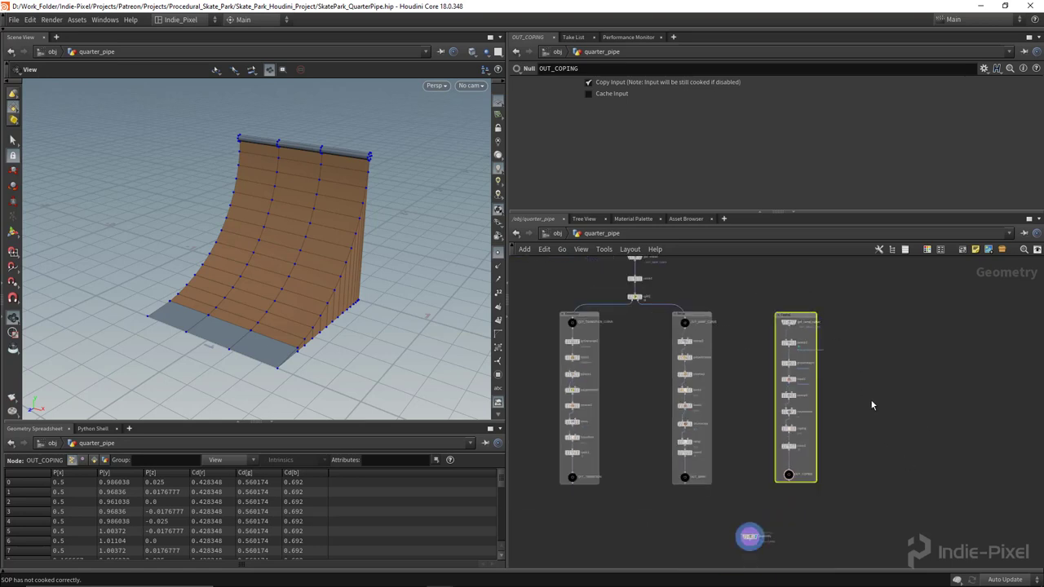
pyautogui.press('c')
pyautogui.click(981, 496)
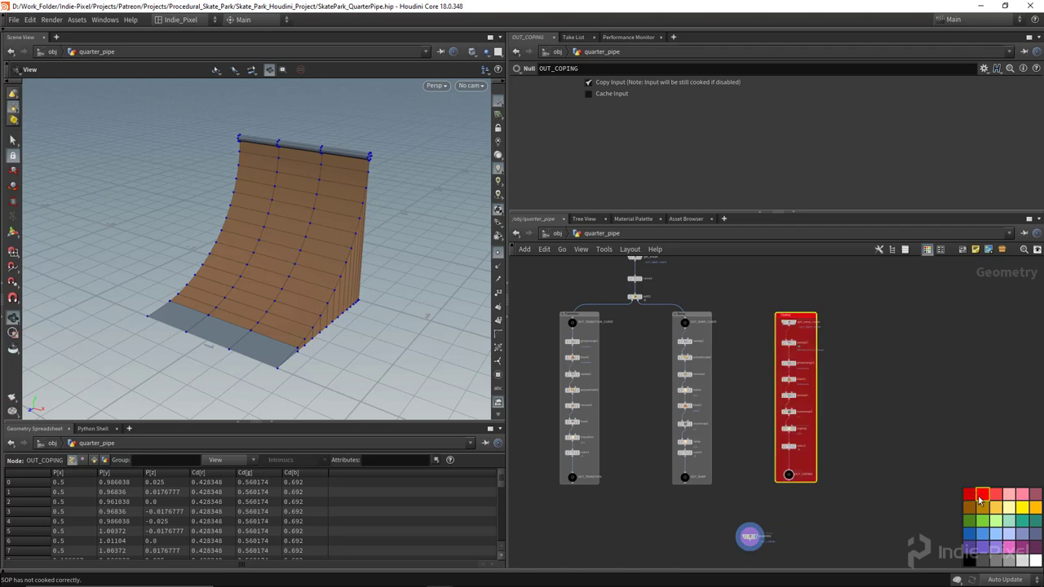
pyautogui.click(1000, 561)
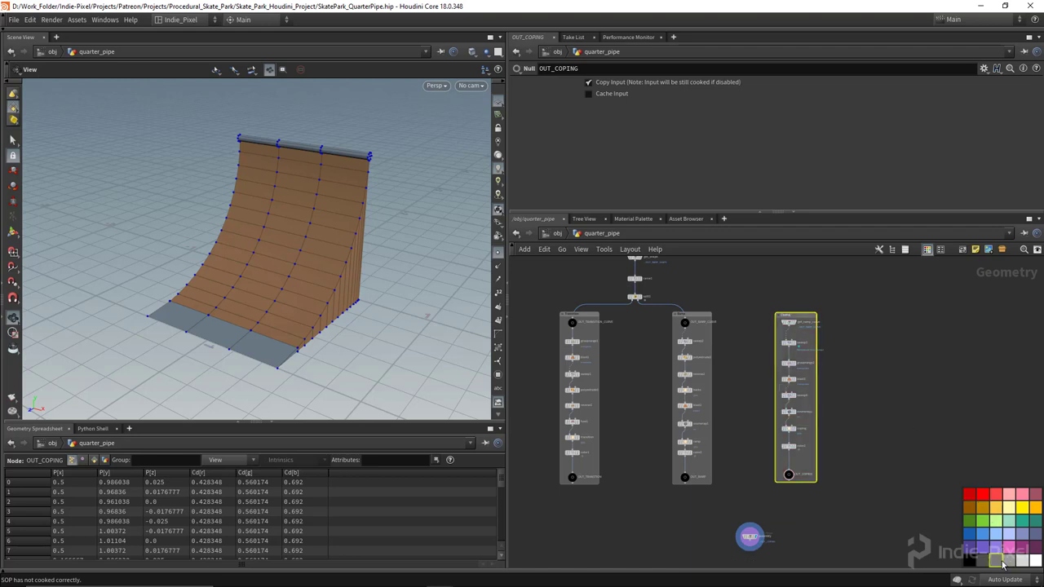
pyautogui.click(920, 445)
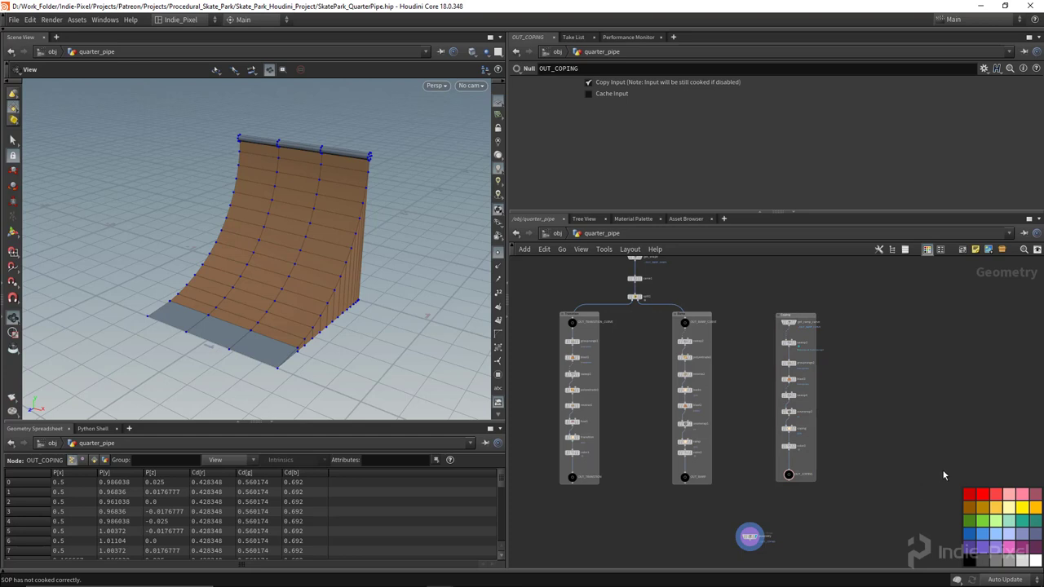
pyautogui.press('c')
pyautogui.press('l')
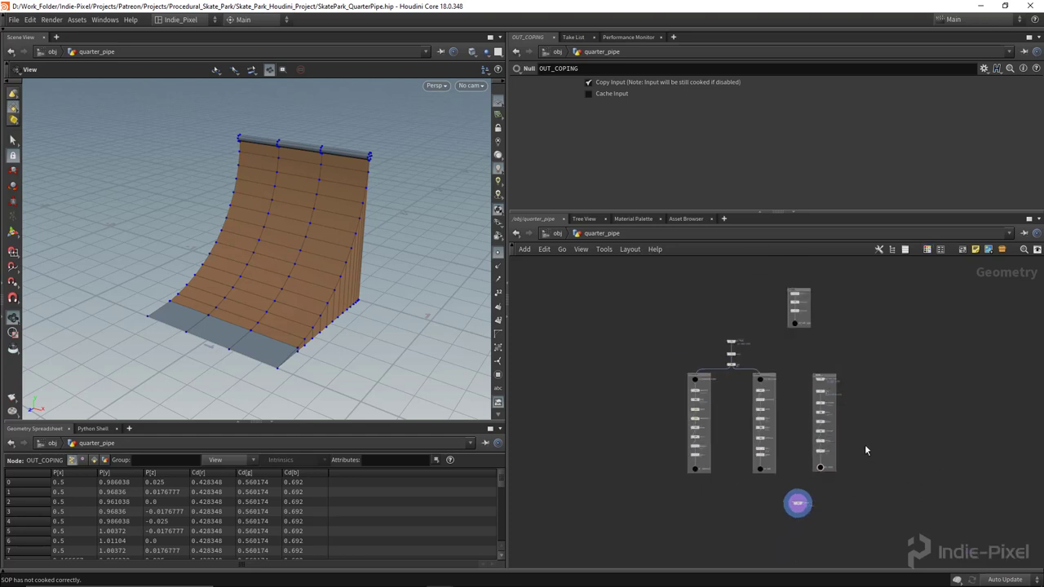
# - Check the merged quarter pipe from another angle and save the scene file
pyautogui.moveTo(310, 265); pyautogui.dragTo(281, 292)
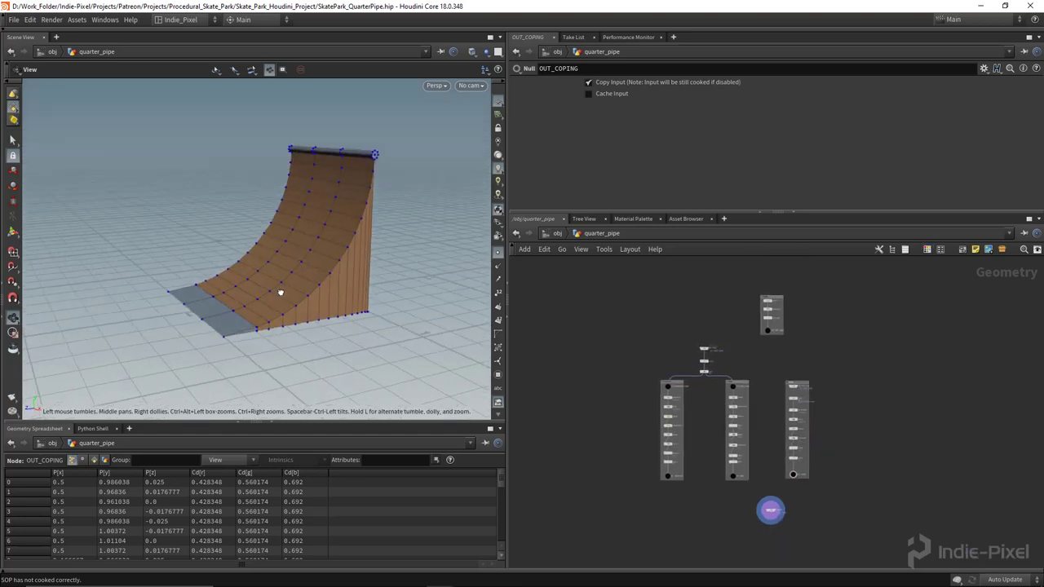
pyautogui.moveTo(215, 330); pyautogui.dragTo(260, 309)
pyautogui.hotkey('ctrl', 's')
# - Examine the merged geometry's UV layout in the UV view and the finished quarter pipe in the perspective view
pyautogui.hotkey('space', '5')
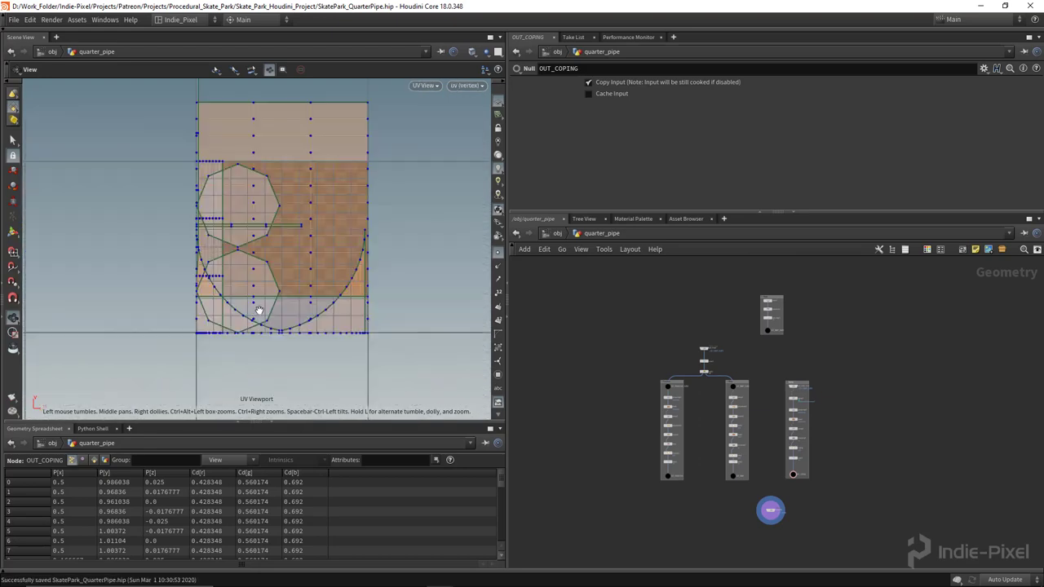
pyautogui.hotkey('space', '1')
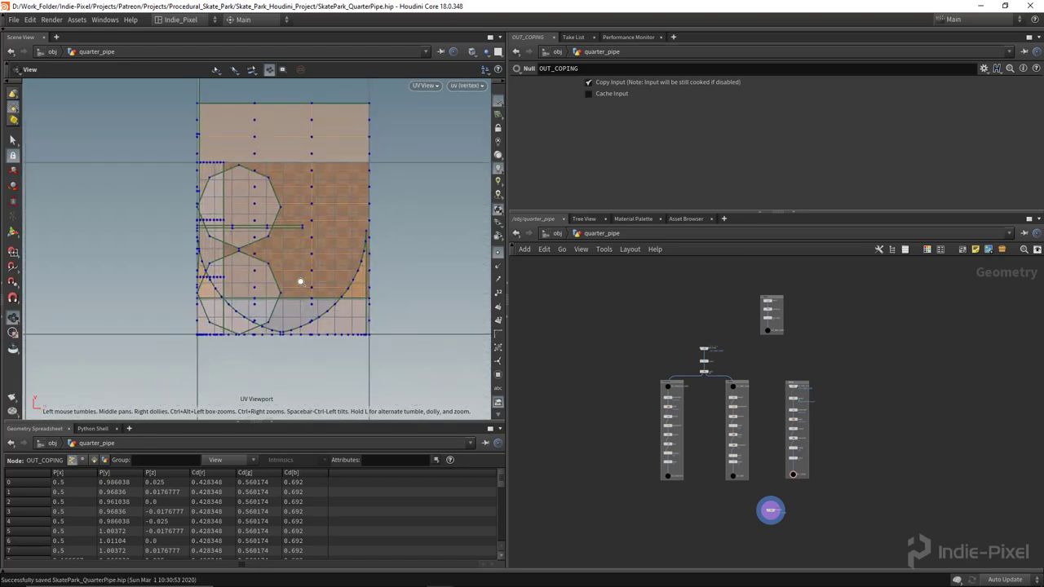
pyautogui.moveTo(285, 280); pyautogui.dragTo(209, 192)
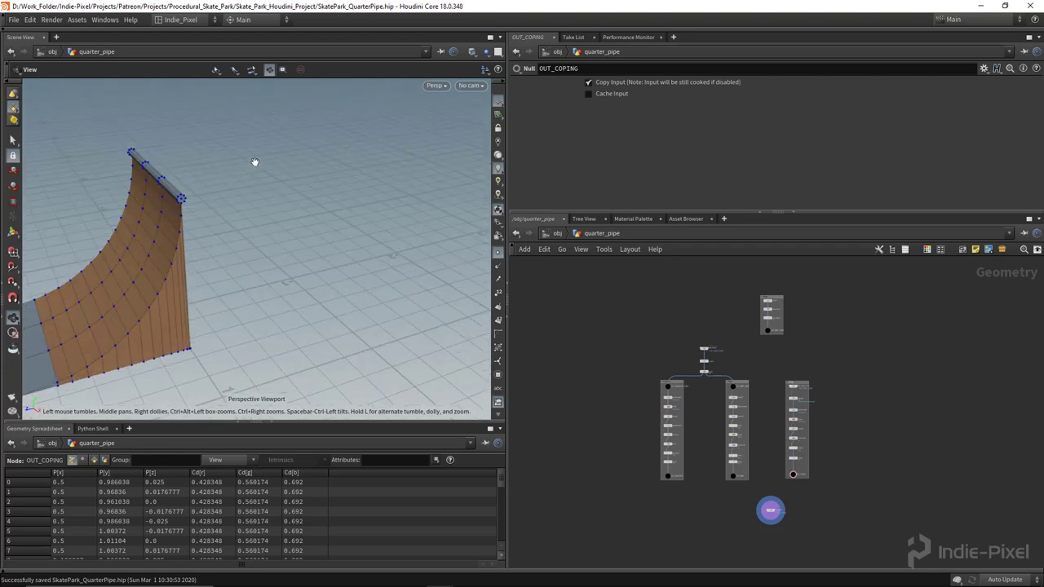
pyautogui.moveTo(254, 161); pyautogui.dragTo(173, 155)
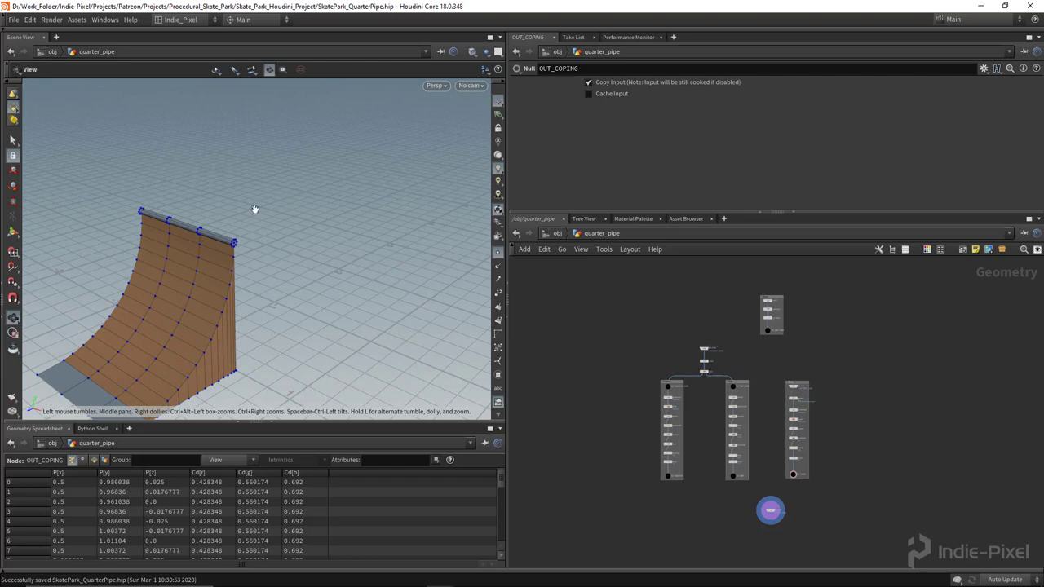
pyautogui.moveTo(254, 210); pyautogui.dragTo(228, 238)
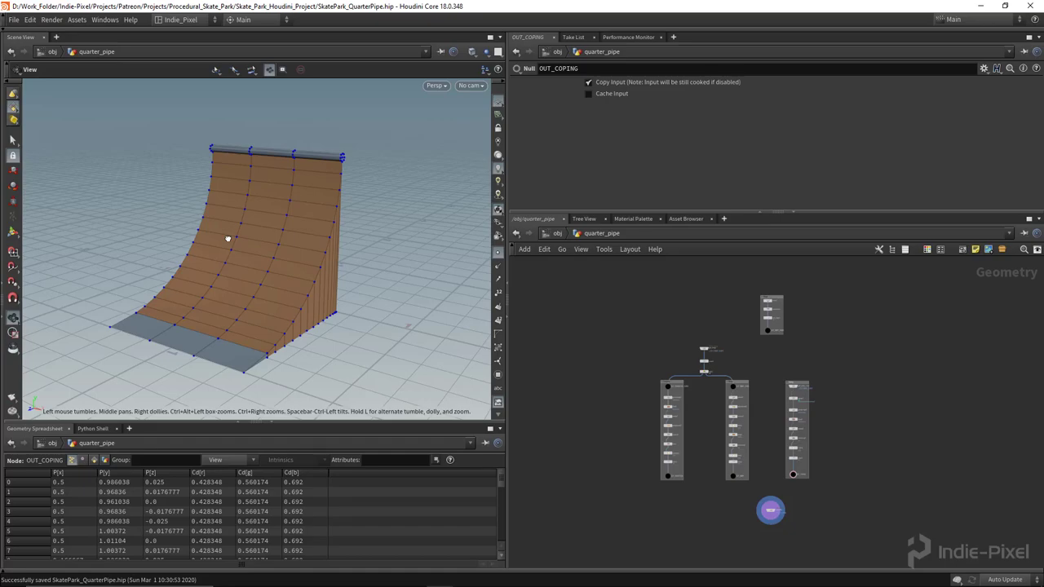